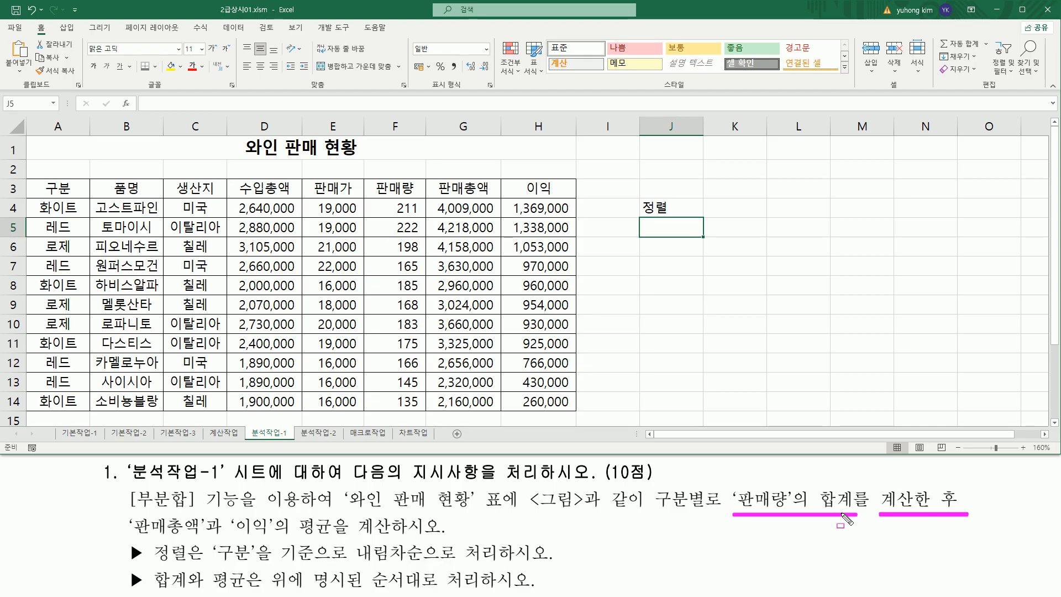
pyautogui.moveTo(730, 482); pyautogui.dragTo(859, 525)
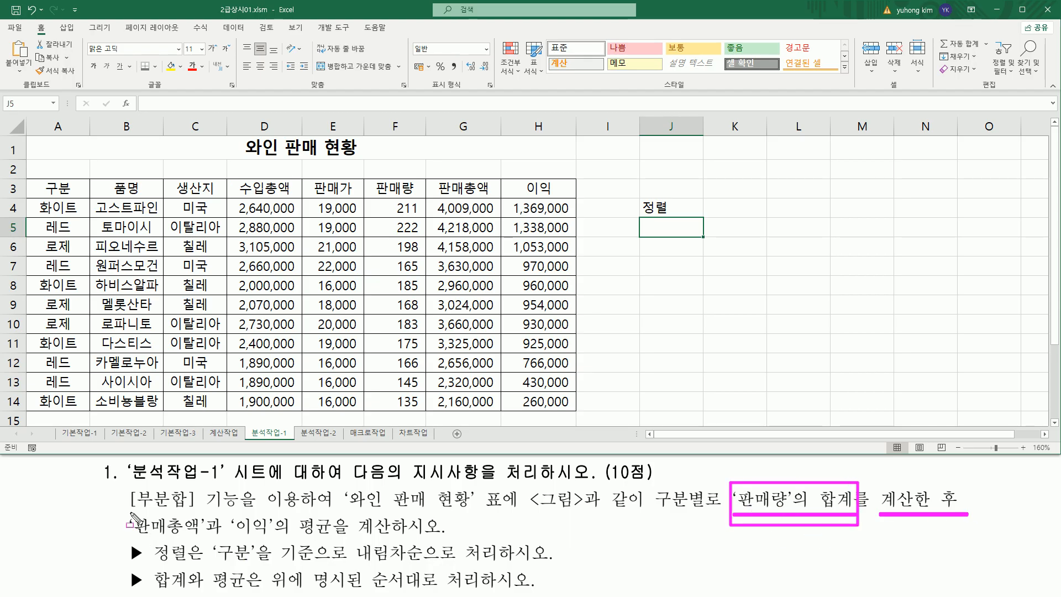
pyautogui.moveTo(132, 511)
pyautogui.mouseDown()
pyautogui.moveTo(247, 552)
pyautogui.moveTo(344, 541)
pyautogui.mouseUp()
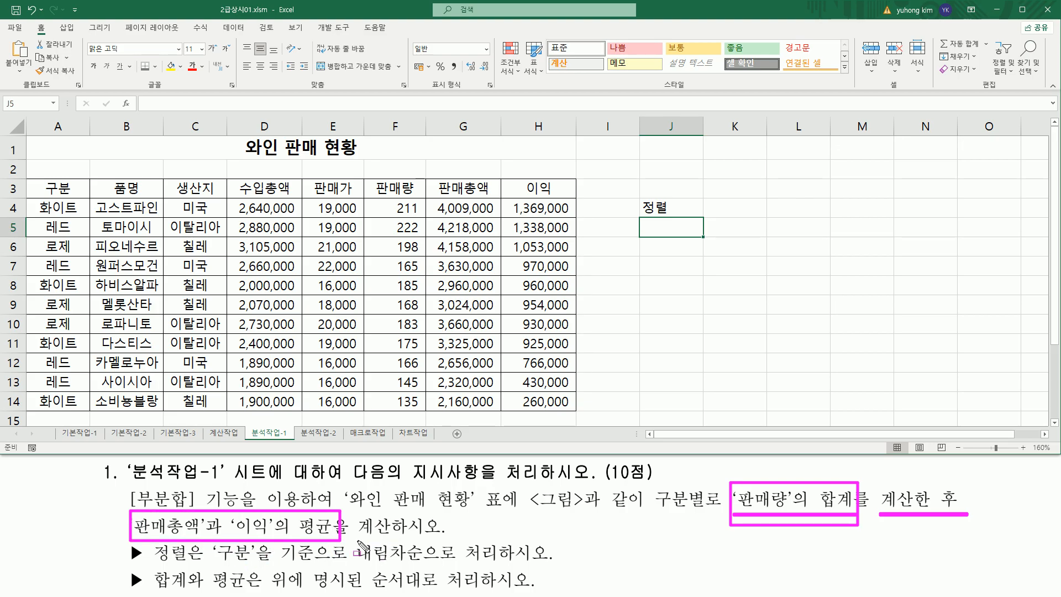
pyautogui.moveTo(124, 569)
pyautogui.mouseDown()
pyautogui.moveTo(145, 591)
pyautogui.moveTo(480, 590)
pyautogui.mouseUp()
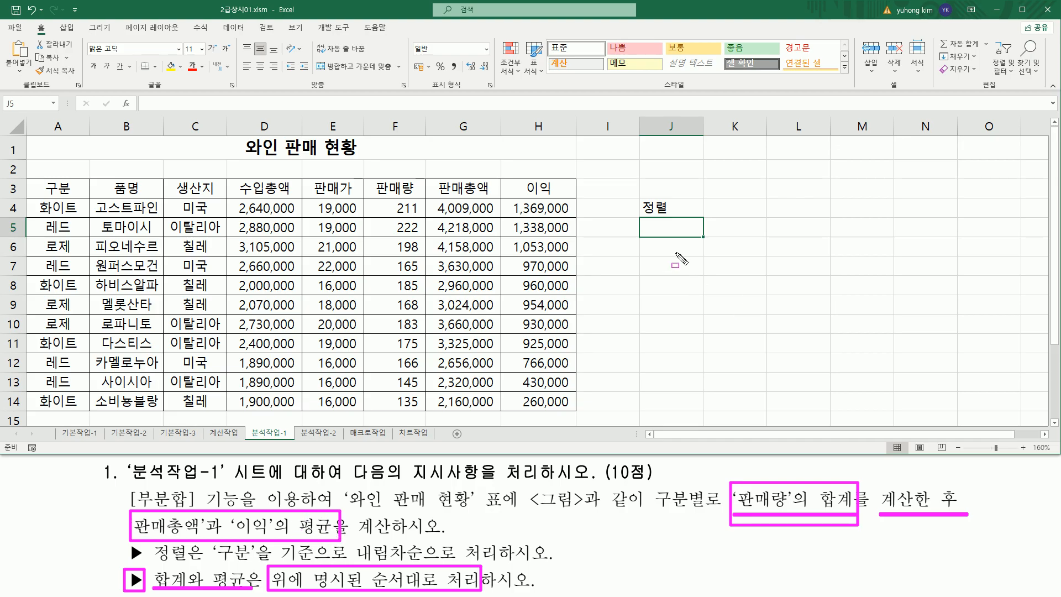
pyautogui.press('Escape')
# Enter the note '두번째 부분합 - "새로운 값으로 대치" 체크해제' in cell J5
pyautogui.click(669, 227)
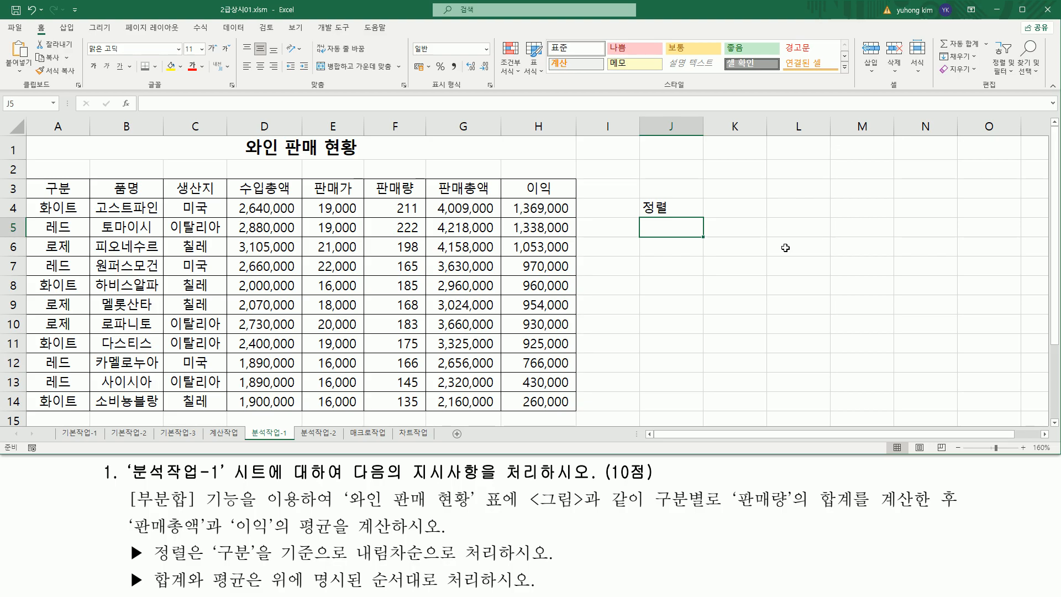
pyautogui.write('두번째 부분합')
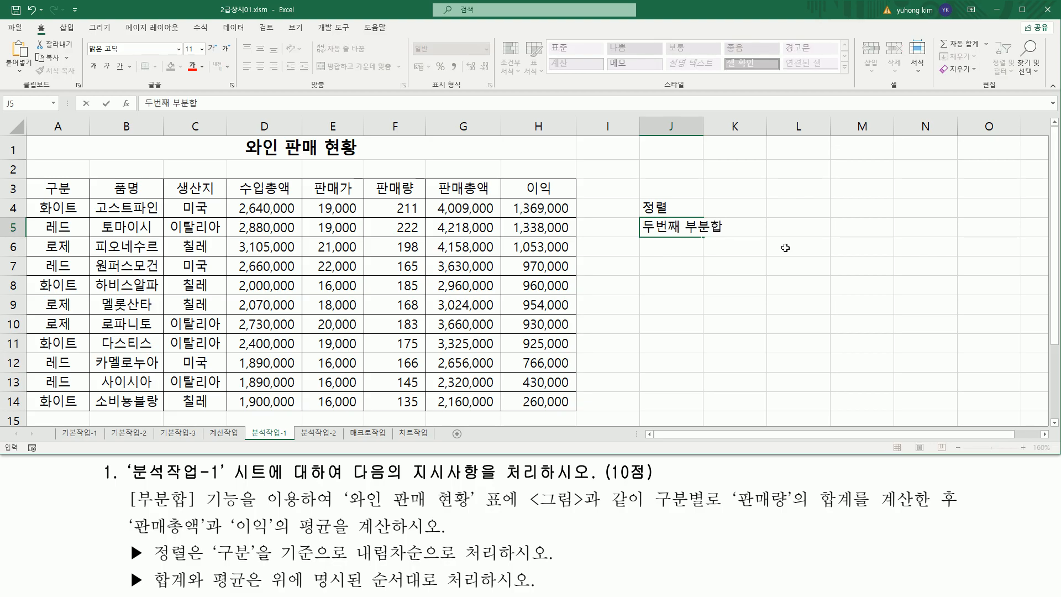
pyautogui.write(' - "새로운 ㄱ')
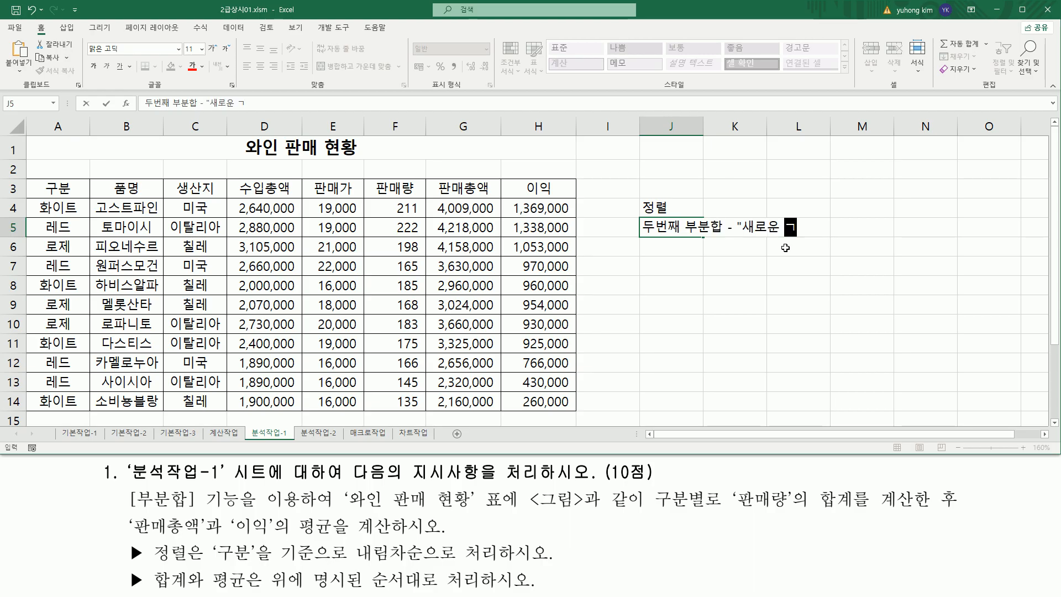
pyautogui.write('으로 대치"')
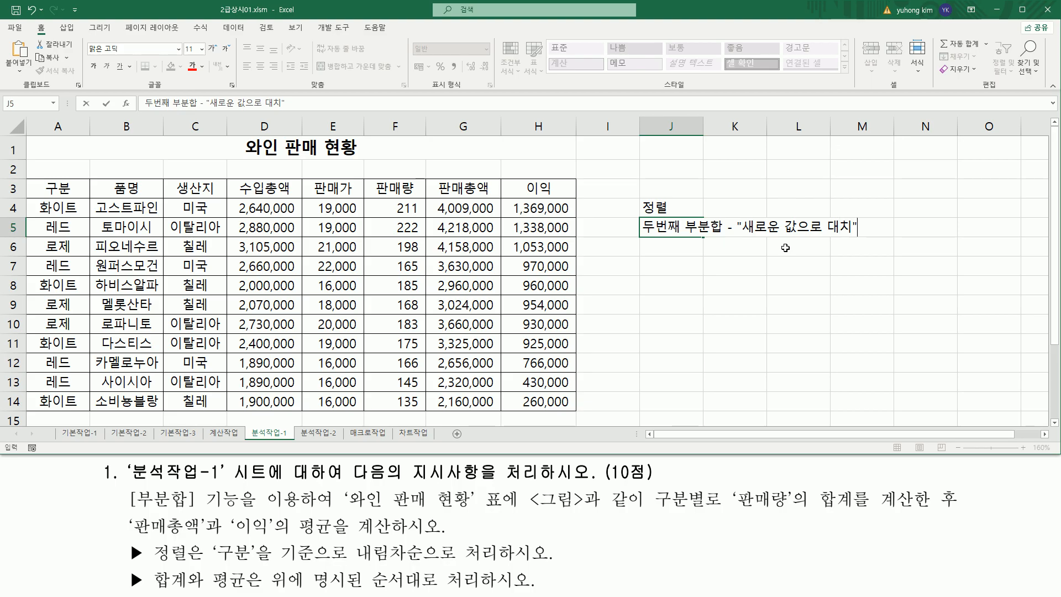
pyautogui.write(' 체크해제')
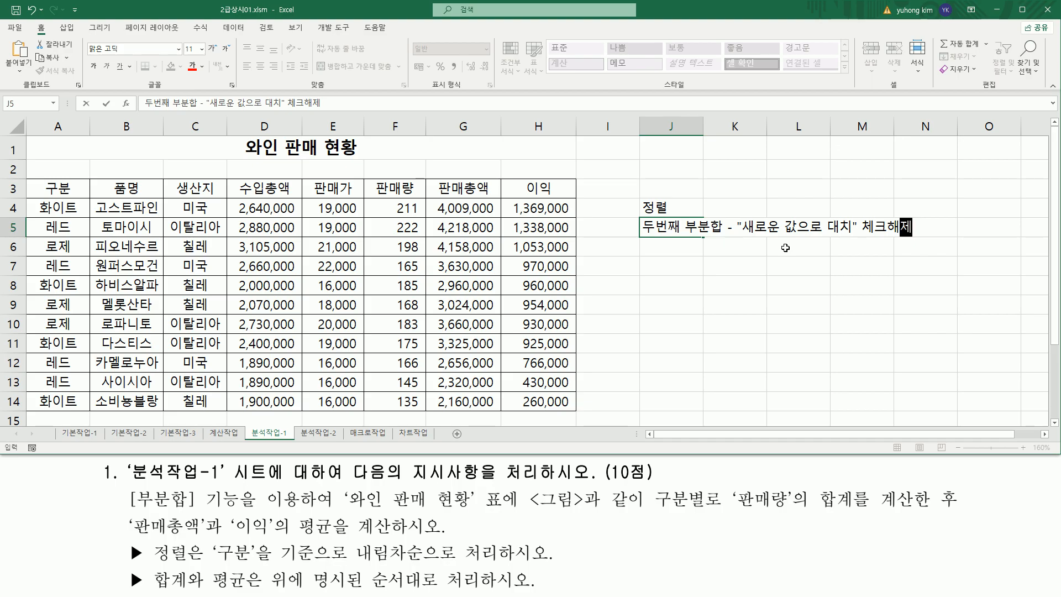
pyautogui.press('Return')
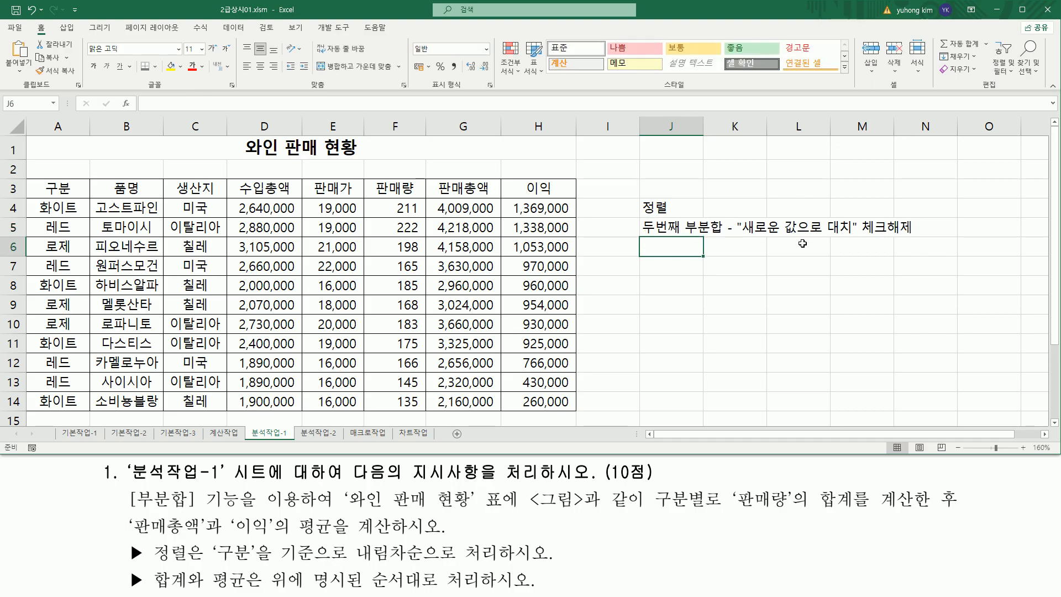
pyautogui.moveTo(642, 199)
pyautogui.mouseDown()
pyautogui.moveTo(854, 246)
pyautogui.moveTo(931, 245)
pyautogui.mouseUp()
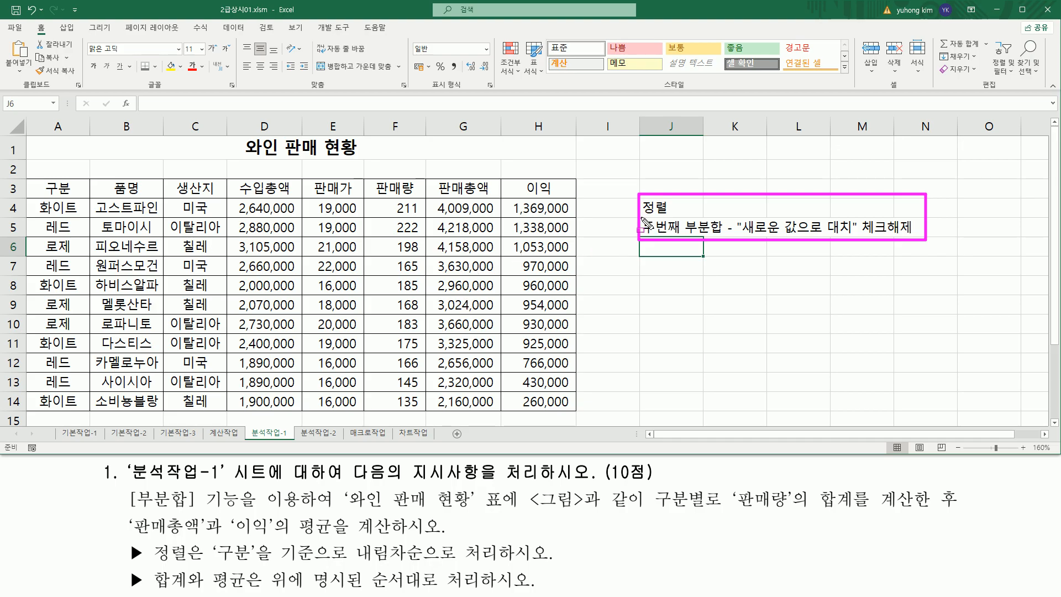
pyautogui.moveTo(641, 214); pyautogui.dragTo(667, 214)
pyautogui.moveTo(118, 540)
pyautogui.mouseDown()
pyautogui.moveTo(160, 565)
pyautogui.moveTo(146, 567)
pyautogui.mouseUp()
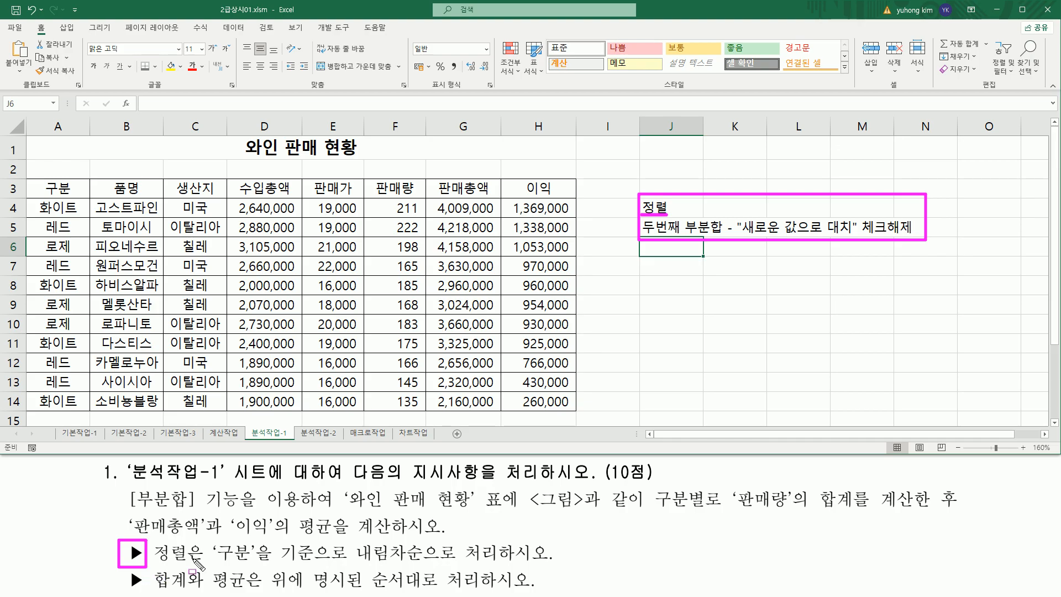
pyautogui.moveTo(212, 565)
pyautogui.mouseDown()
pyautogui.moveTo(253, 559)
pyautogui.moveTo(254, 540)
pyautogui.mouseUp()
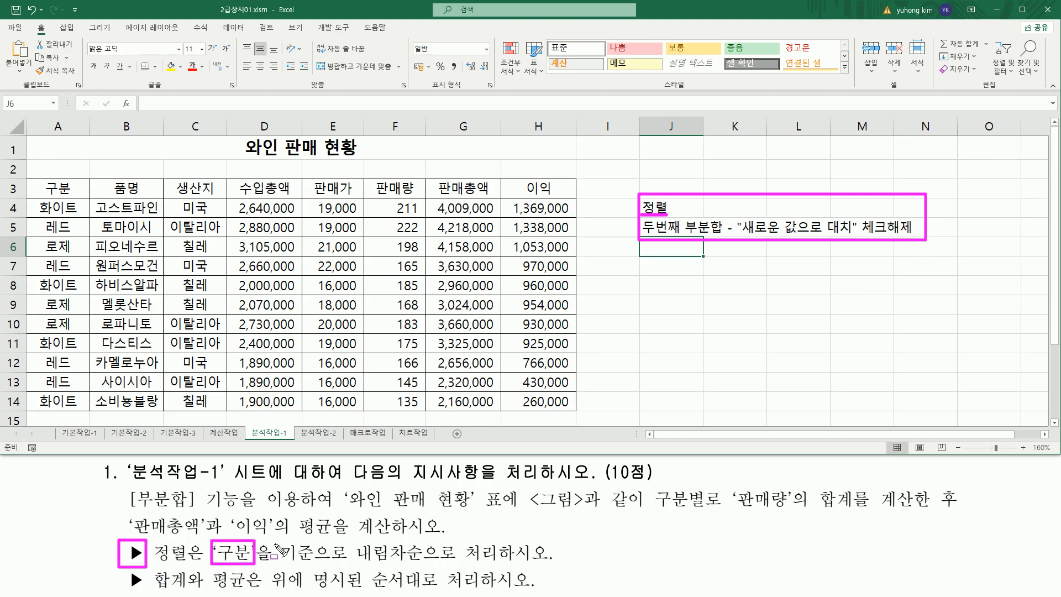
pyautogui.moveTo(352, 560); pyautogui.dragTo(419, 560)
pyautogui.press('Escape')
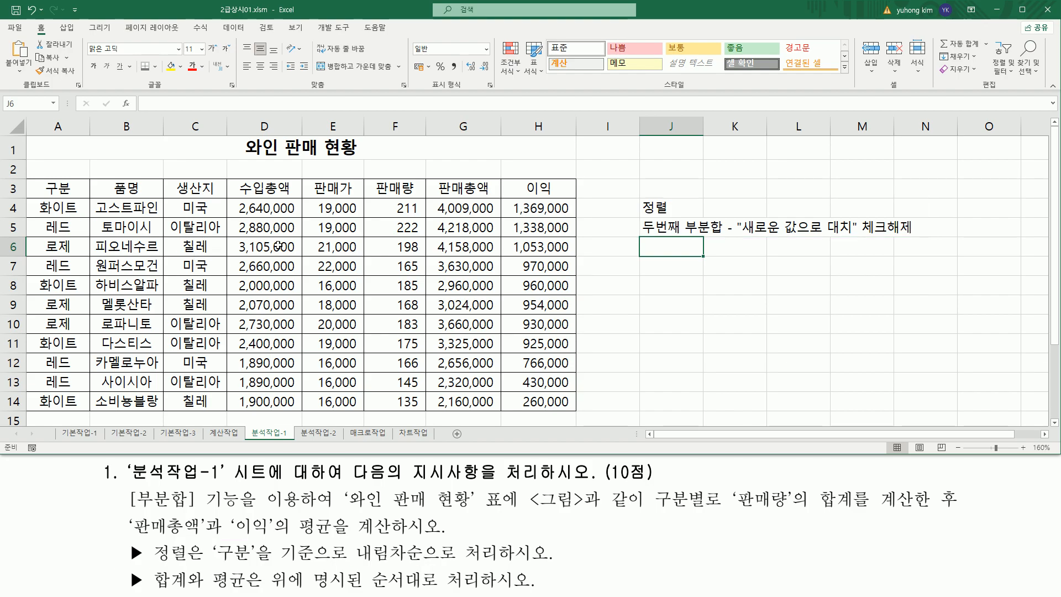
pyautogui.click(245, 228)
pyautogui.click(243, 289)
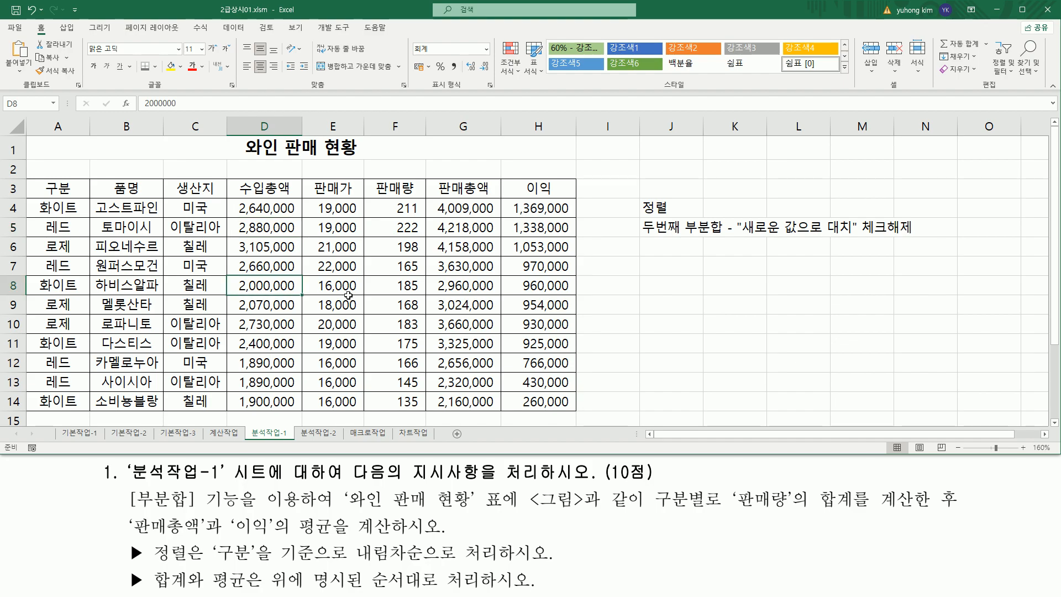
pyautogui.click(348, 298)
pyautogui.click(377, 285)
pyautogui.click(304, 239)
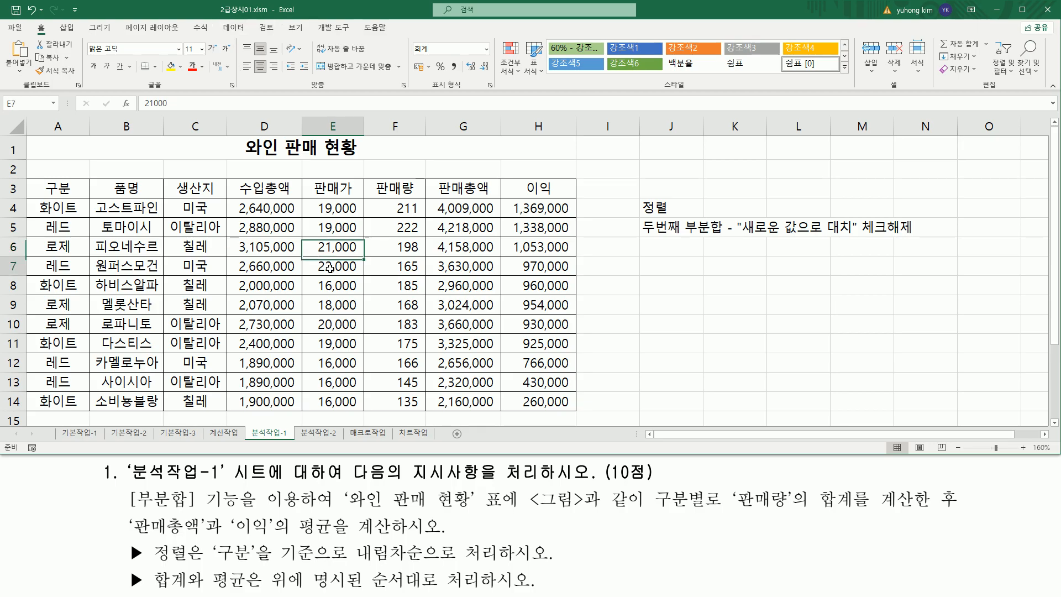
pyautogui.click(244, 247)
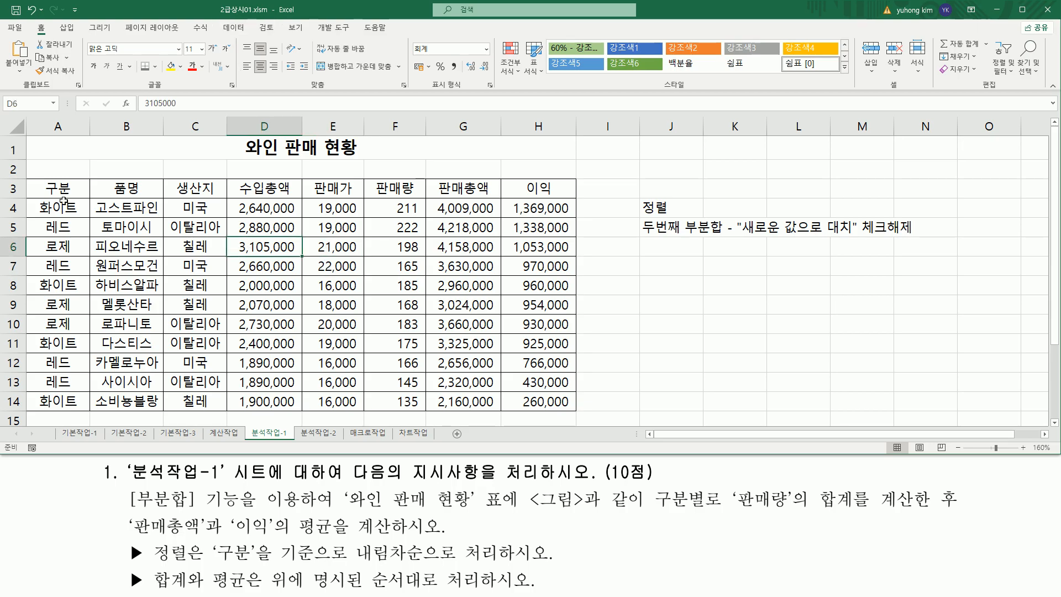
# Sort the wine sales table A3:H14 by the 구분 column's cell values in descending order (내림차순)
pyautogui.moveTo(58, 190); pyautogui.dragTo(545, 400)
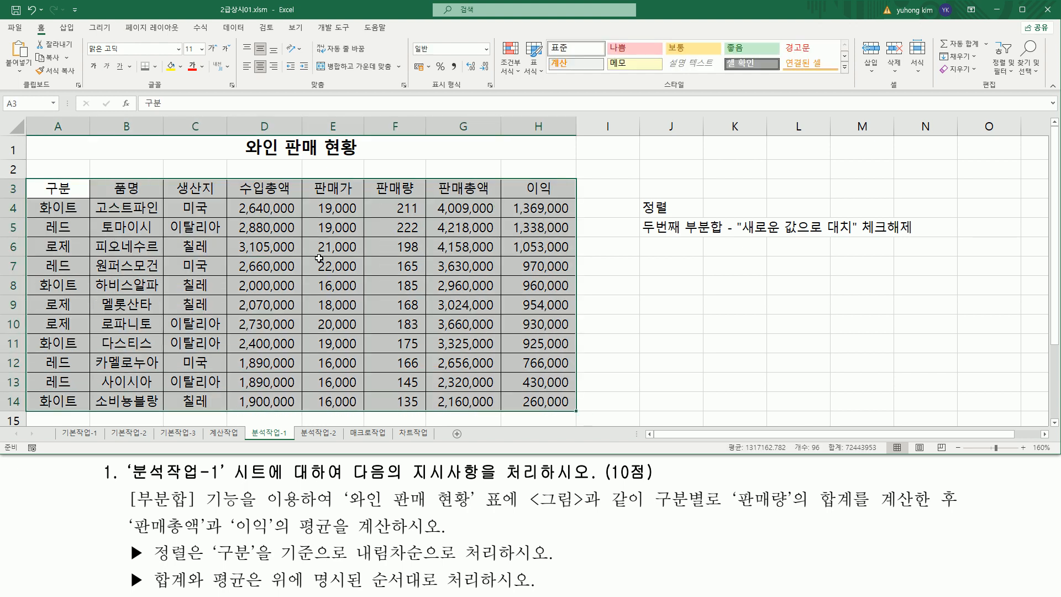
pyautogui.click(233, 29)
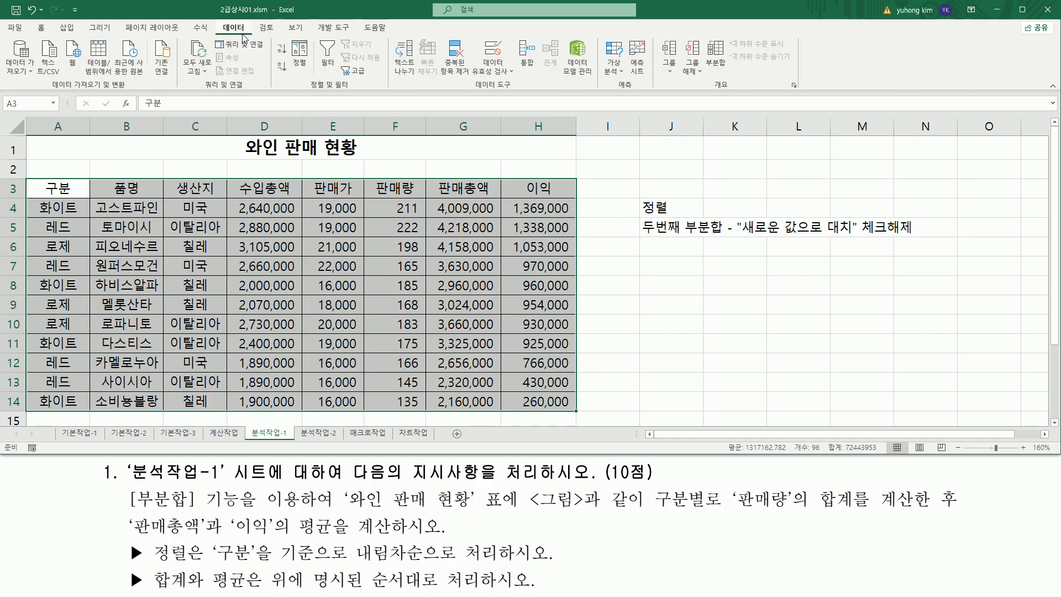
pyautogui.moveTo(212, 17); pyautogui.dragTo(252, 38)
pyautogui.moveTo(294, 90); pyautogui.dragTo(363, 90)
pyautogui.moveTo(287, 38); pyautogui.dragTo(315, 72)
pyautogui.press('Escape')
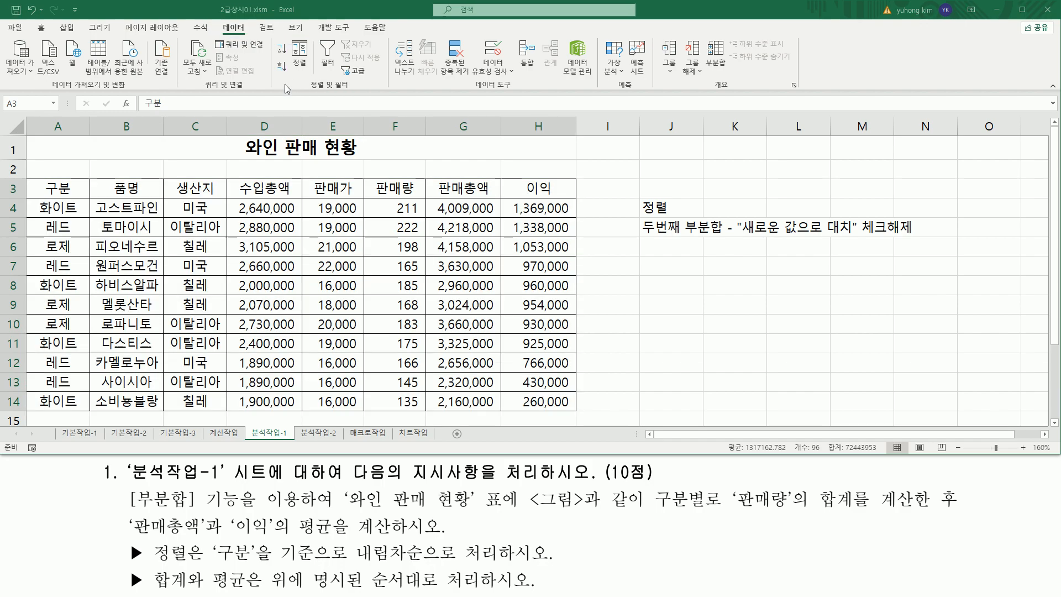
pyautogui.click(299, 55)
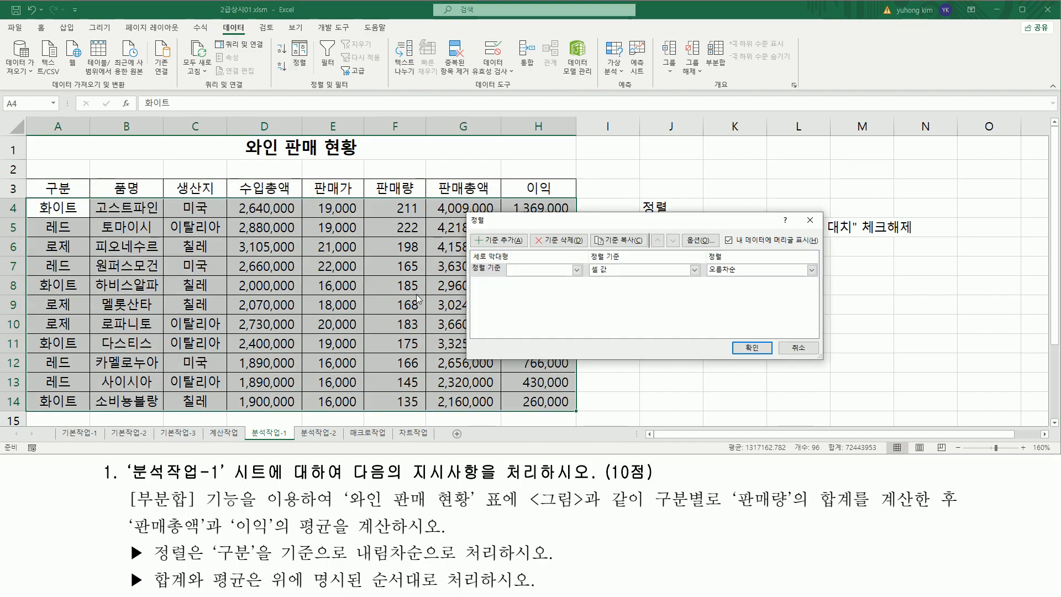
pyautogui.click(524, 270)
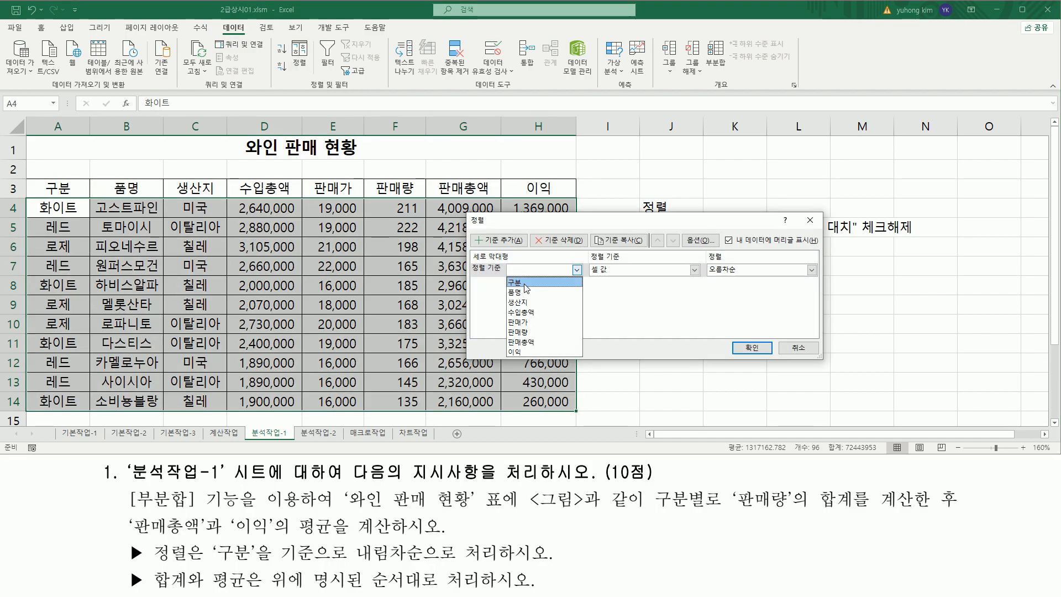
pyautogui.click(525, 280)
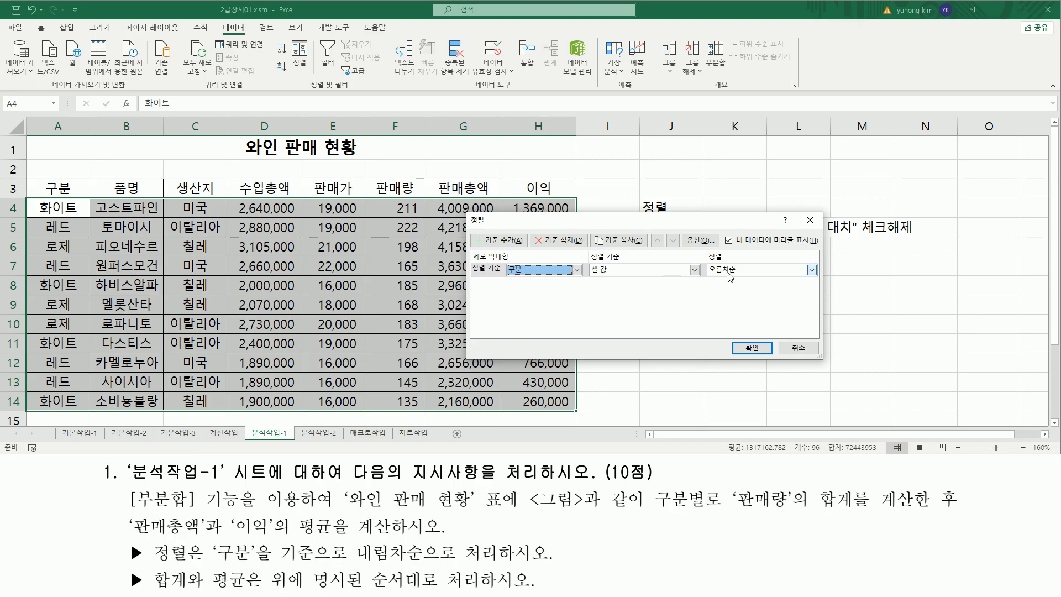
pyautogui.click(812, 270)
pyautogui.click(732, 293)
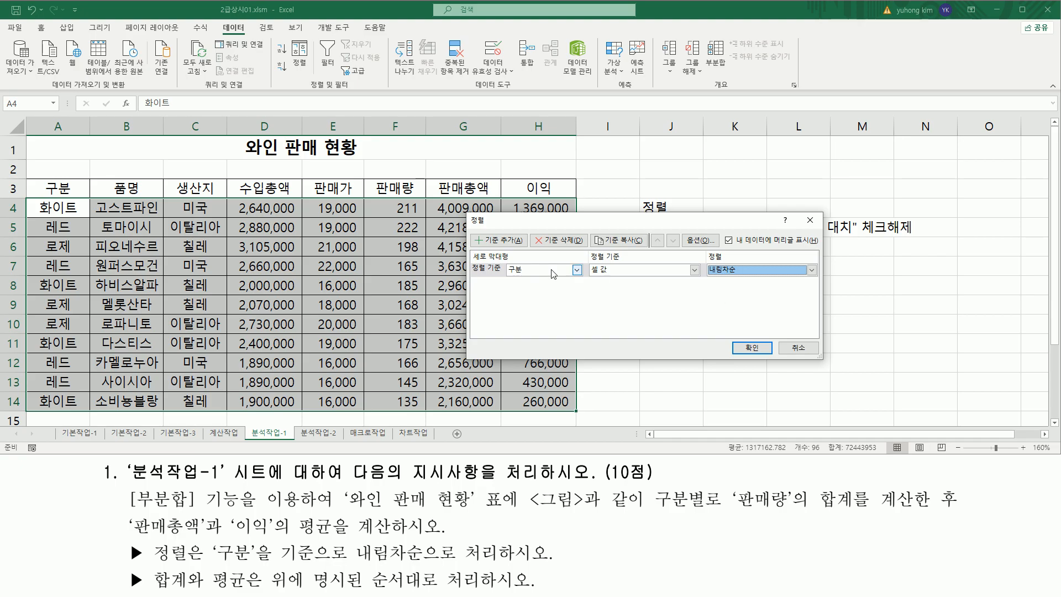
pyautogui.moveTo(493, 255); pyautogui.dragTo(777, 282)
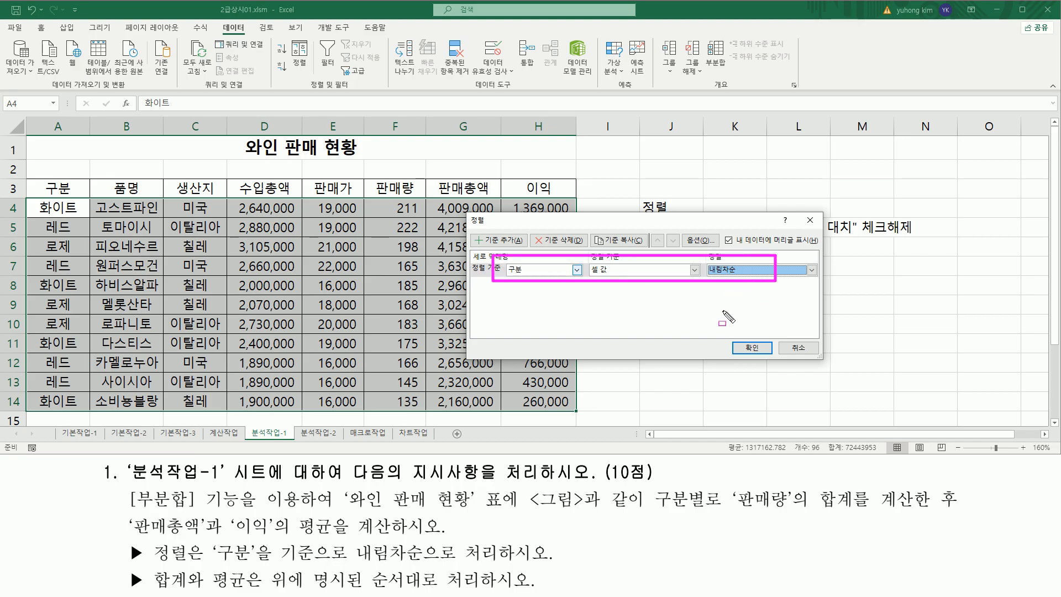
pyautogui.press('Escape')
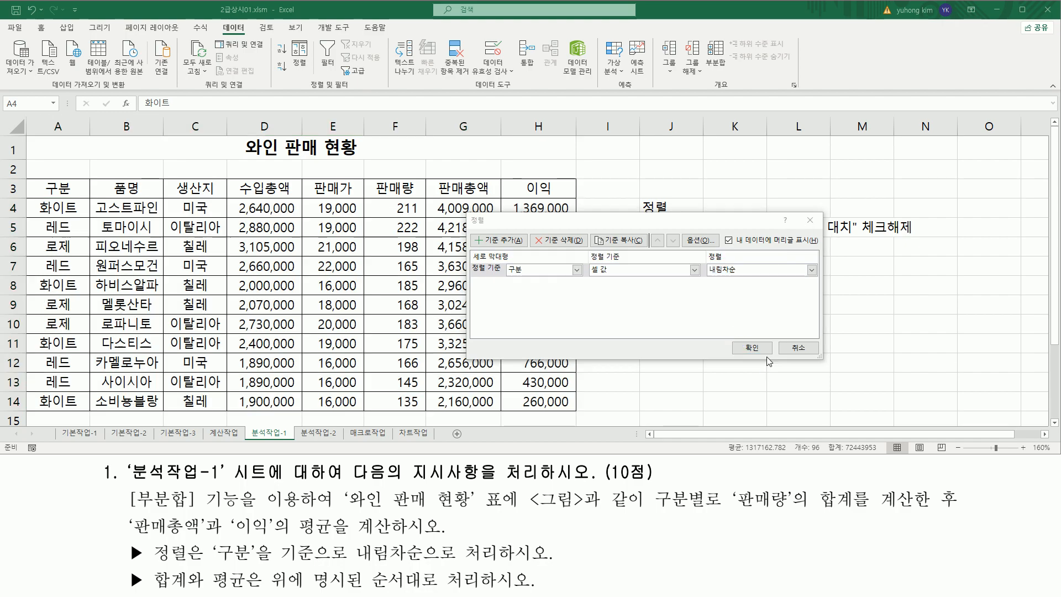
pyautogui.hotkey('ctrl', '2')
pyautogui.moveTo(730, 338); pyautogui.dragTo(773, 358)
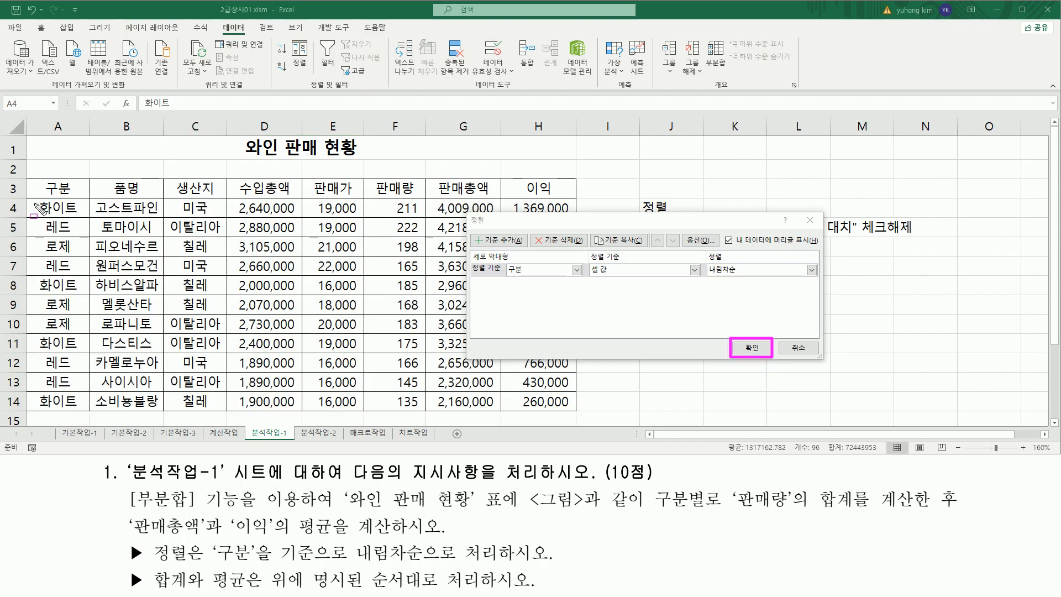
pyautogui.moveTo(34, 198)
pyautogui.mouseDown()
pyautogui.moveTo(76, 217)
pyautogui.moveTo(85, 249)
pyautogui.moveTo(85, 238)
pyautogui.moveTo(83, 414)
pyautogui.mouseUp()
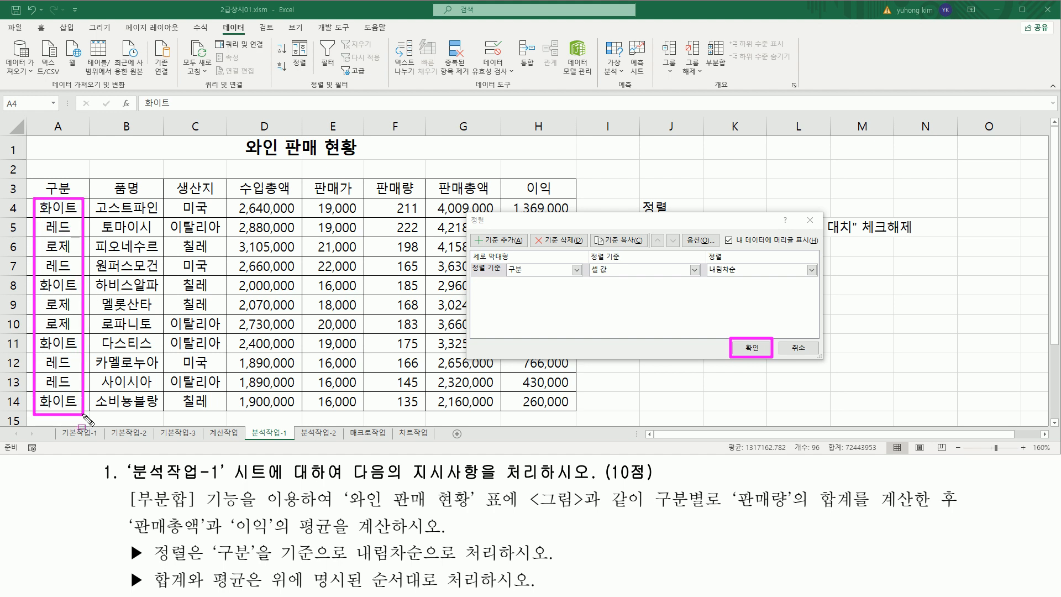
pyautogui.press('Escape')
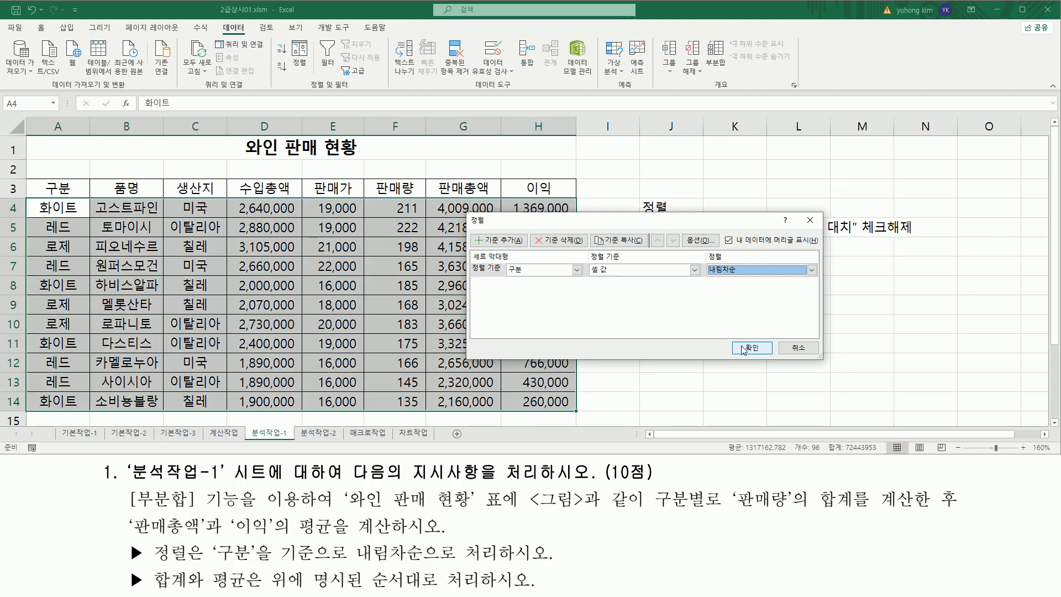
pyautogui.click(749, 347)
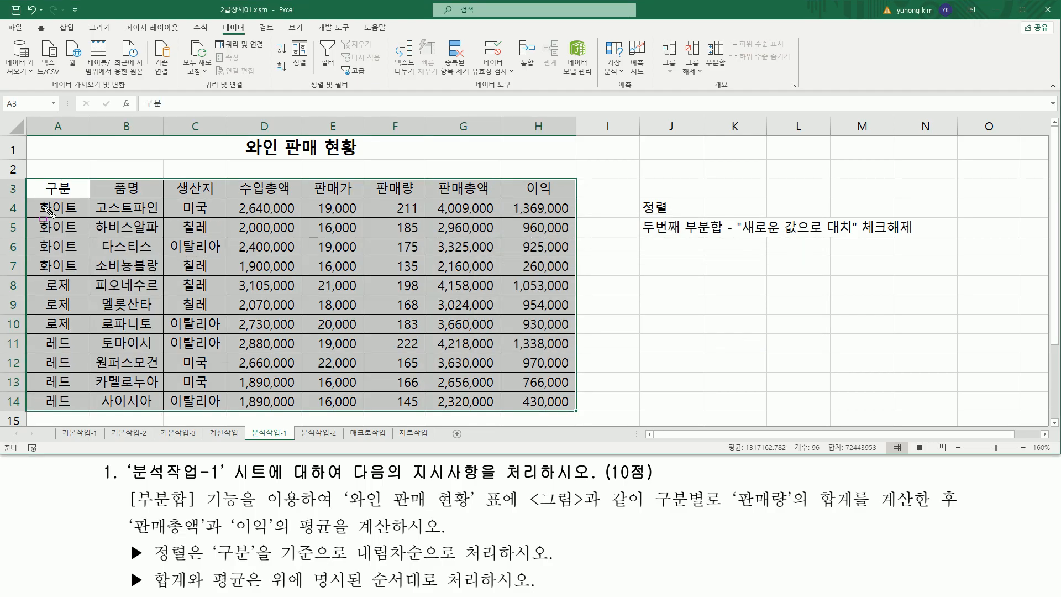
pyautogui.moveTo(38, 200)
pyautogui.mouseDown()
pyautogui.moveTo(84, 269)
pyautogui.moveTo(75, 412)
pyautogui.mouseUp()
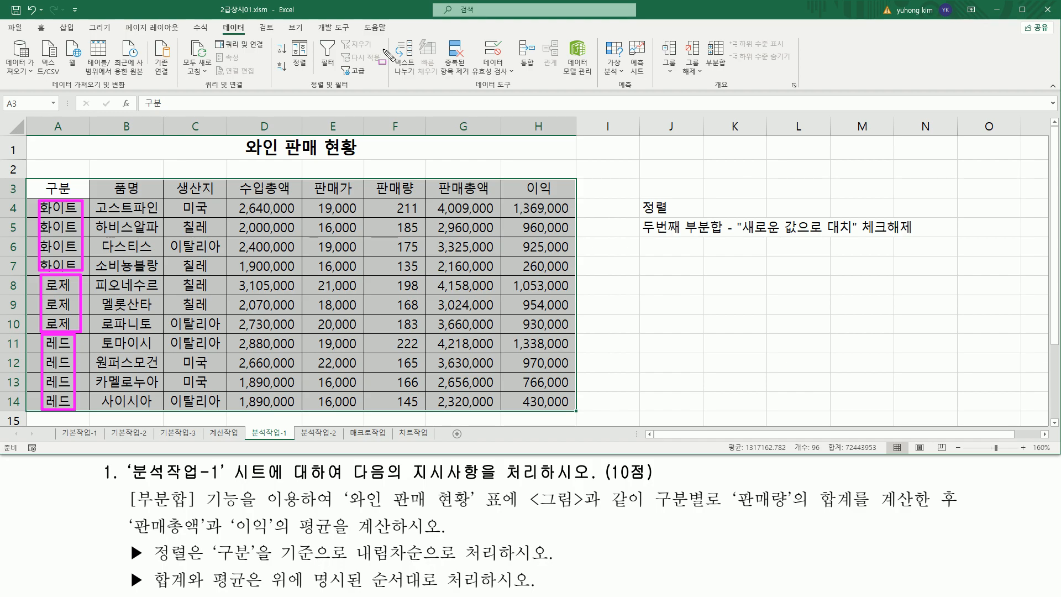
pyautogui.press('Escape')
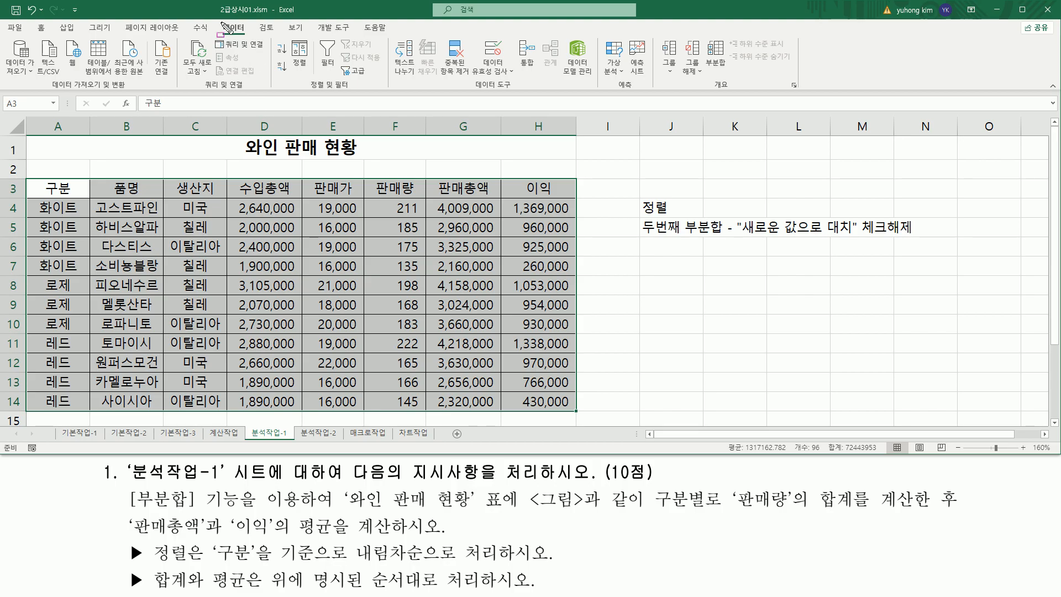
pyautogui.moveTo(221, 21); pyautogui.dragTo(248, 38)
pyautogui.moveTo(705, 91); pyautogui.dragTo(739, 91)
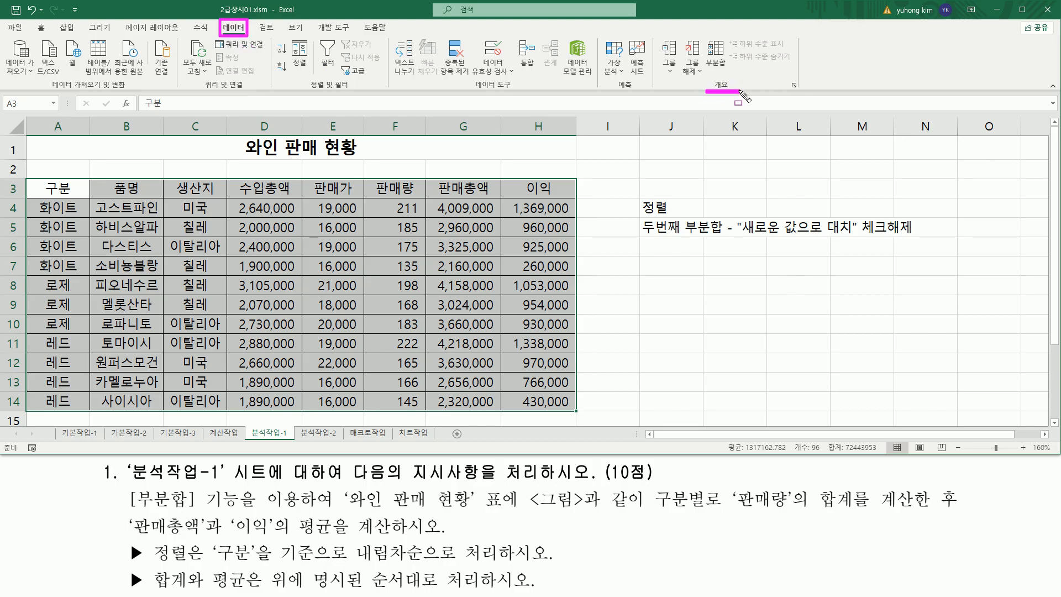
pyautogui.moveTo(706, 38); pyautogui.dragTo(727, 72)
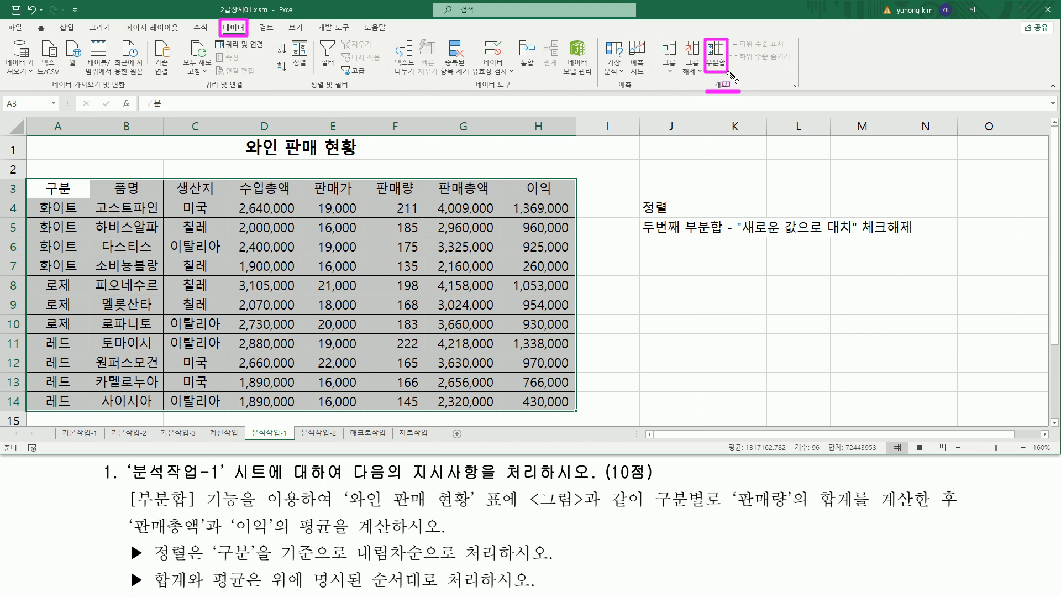
pyautogui.press('Escape')
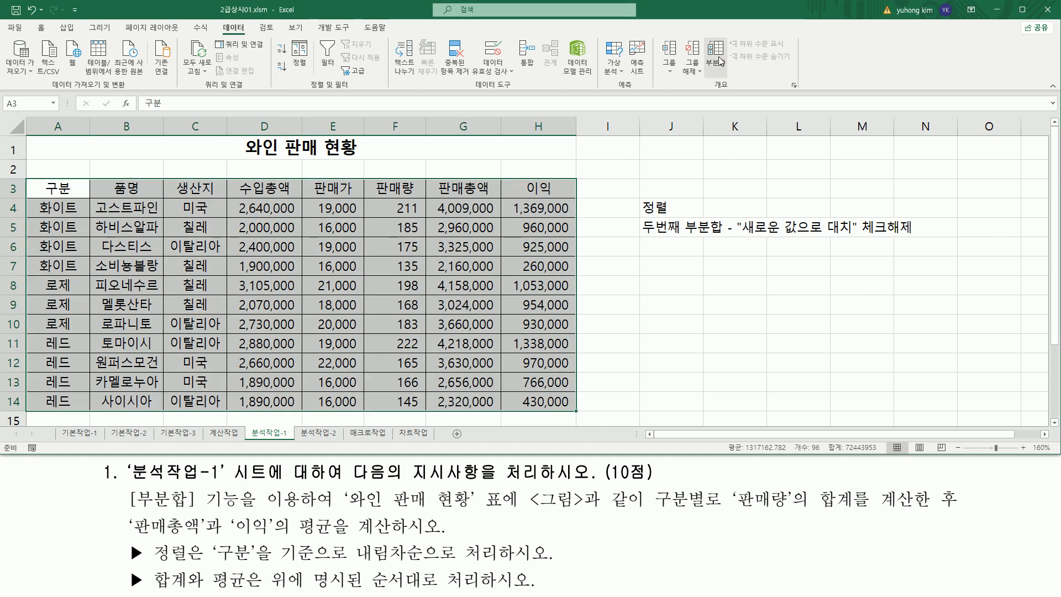
# Start a subtotal on the sorted wine table grouped by 구분 with the 합계 function, and include 판매량 as a calculated item
pyautogui.click(716, 55)
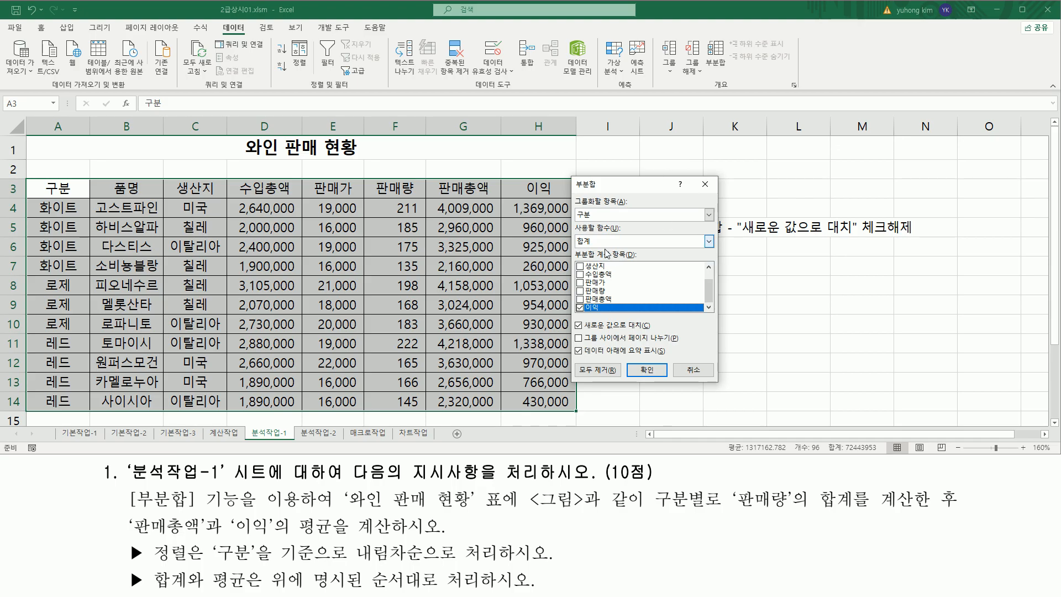
pyautogui.moveTo(574, 193)
pyautogui.mouseDown()
pyautogui.moveTo(577, 221)
pyautogui.moveTo(627, 221)
pyautogui.mouseUp()
pyautogui.moveTo(654, 512); pyautogui.dragTo(706, 512)
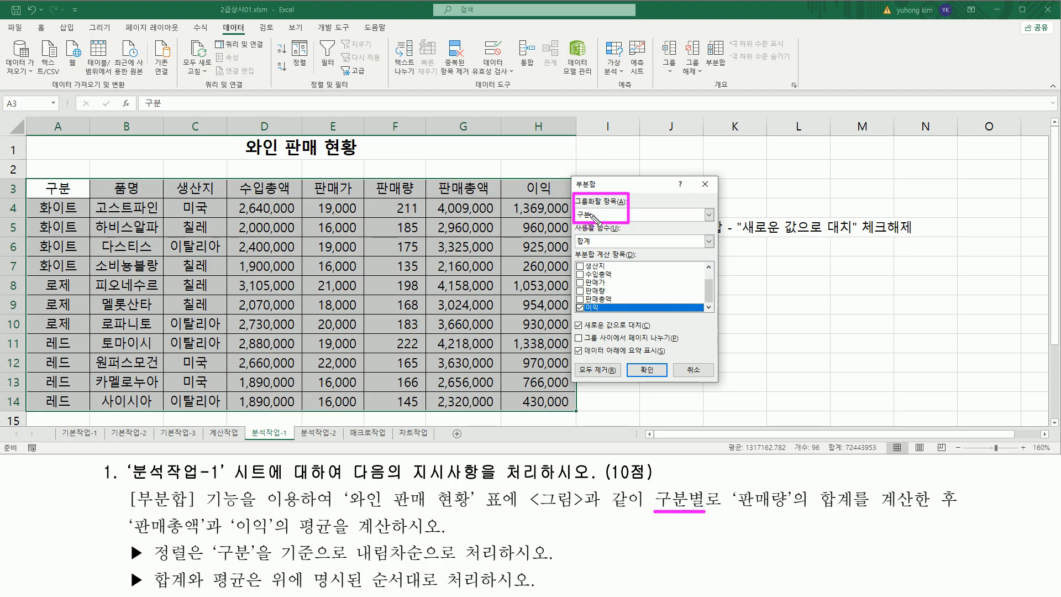
pyautogui.moveTo(734, 479)
pyautogui.mouseDown()
pyautogui.moveTo(788, 521)
pyautogui.moveTo(851, 511)
pyautogui.mouseUp()
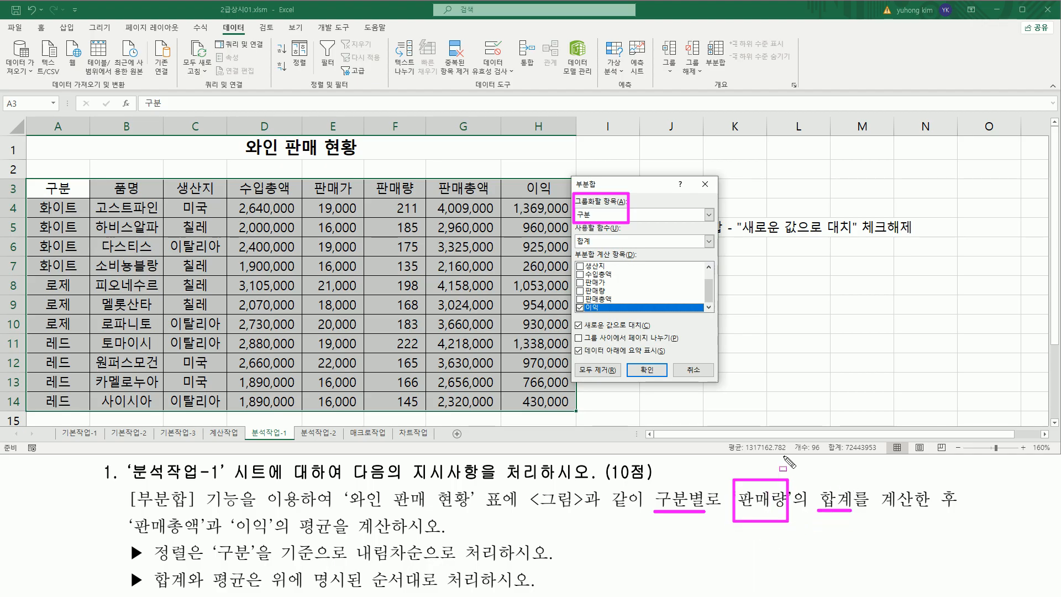
pyautogui.moveTo(575, 223)
pyautogui.mouseDown()
pyautogui.moveTo(633, 243)
pyautogui.moveTo(636, 258)
pyautogui.mouseUp()
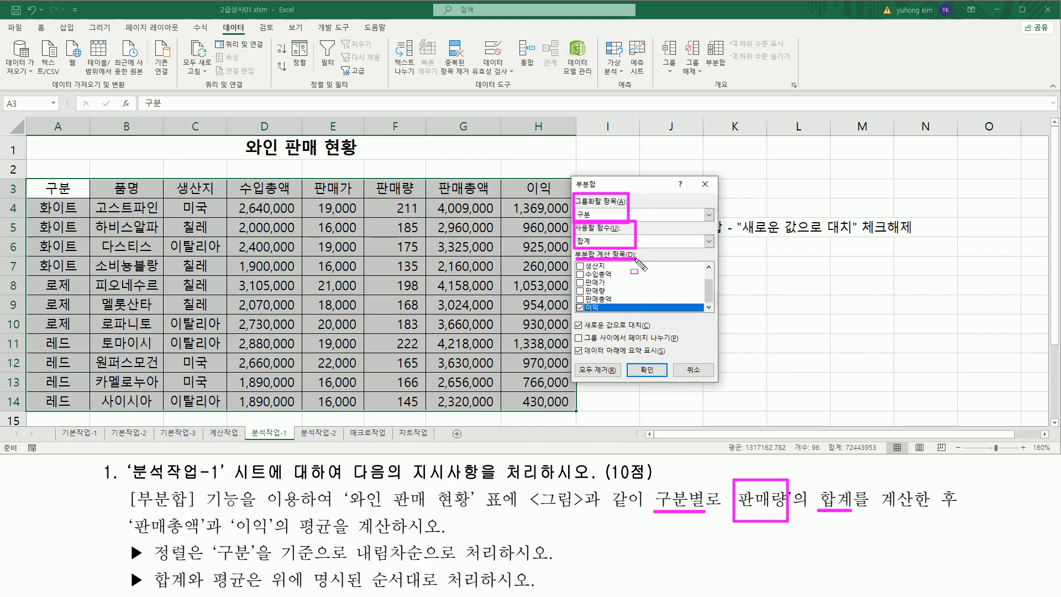
pyautogui.press('Escape')
pyautogui.click(580, 291)
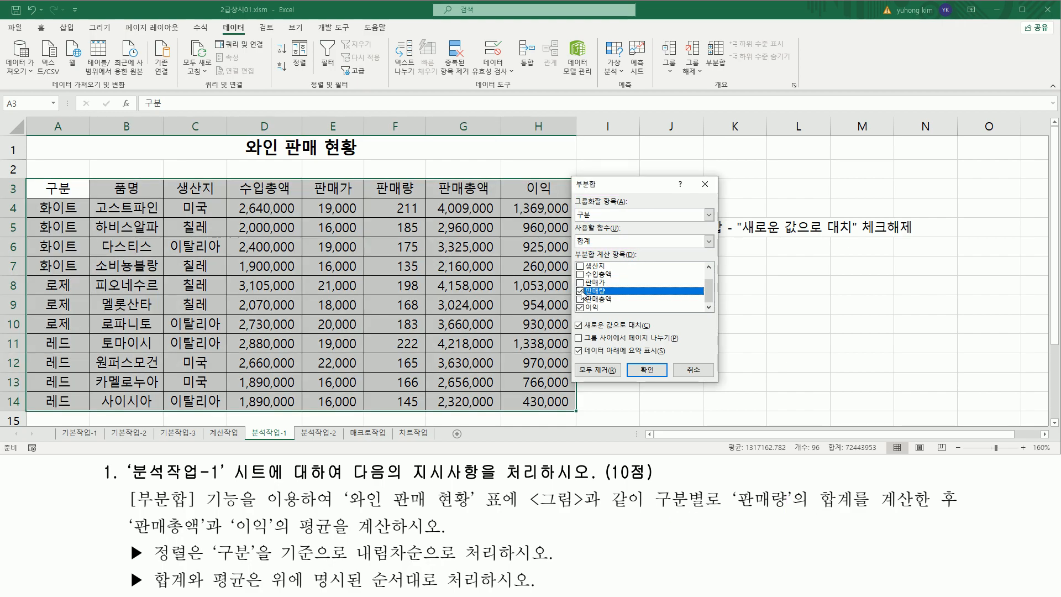
# Exclude 이익 from the subtotal items and apply the 합계 subtotal of 판매량 to the table
pyautogui.moveTo(573, 280)
pyautogui.mouseDown()
pyautogui.moveTo(578, 295)
pyautogui.moveTo(610, 297)
pyautogui.mouseUp()
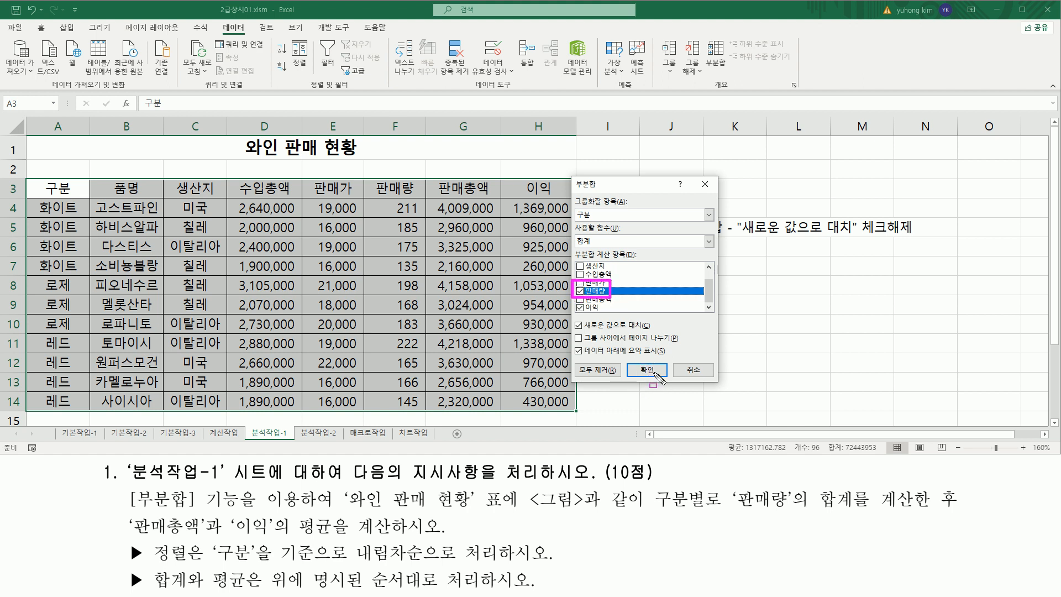
pyautogui.moveTo(575, 313); pyautogui.dragTo(605, 313)
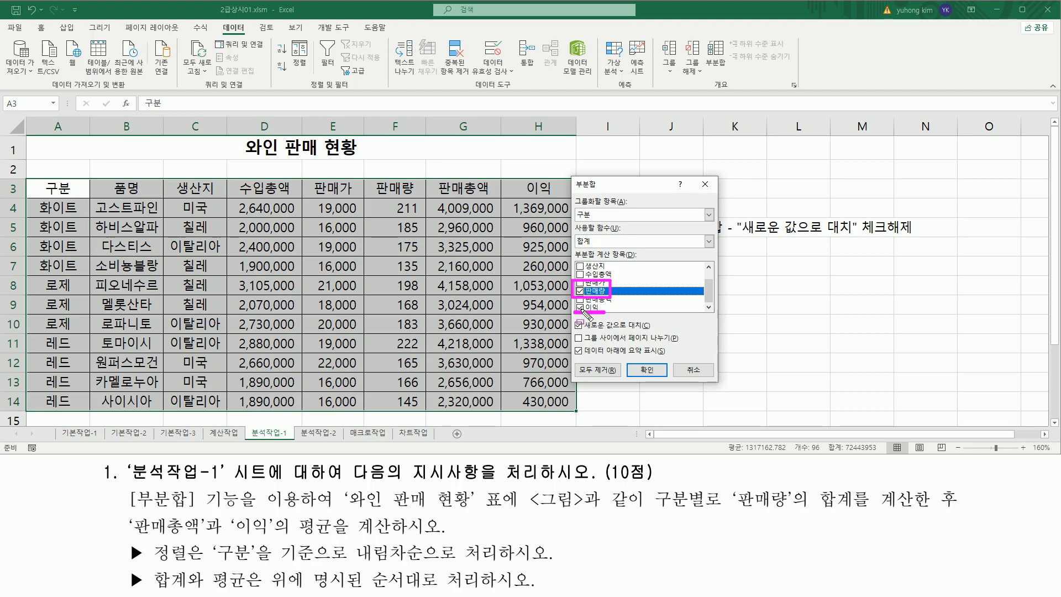
pyautogui.press('Escape')
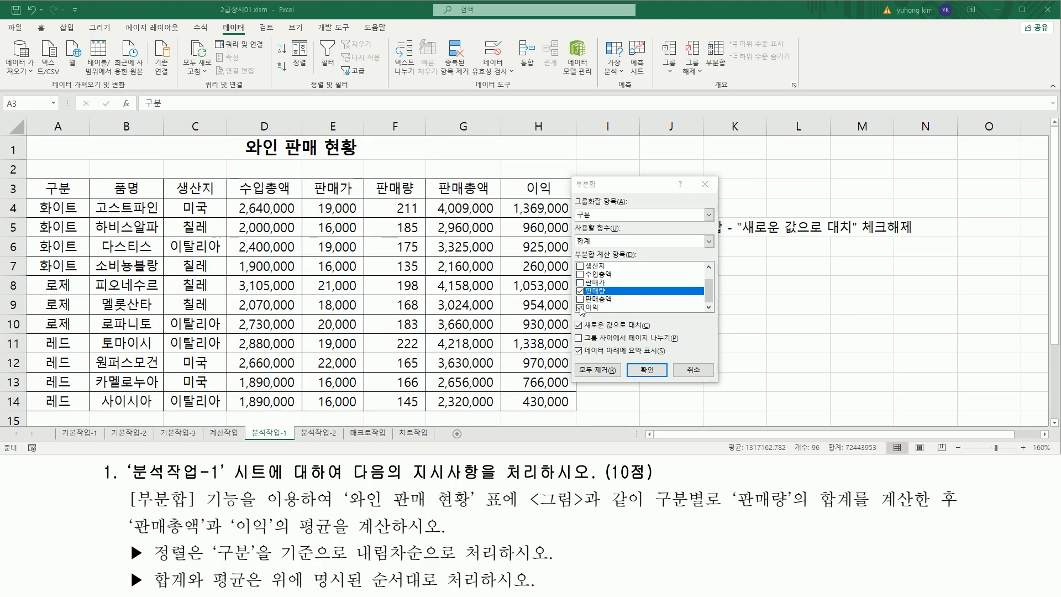
pyautogui.click(581, 308)
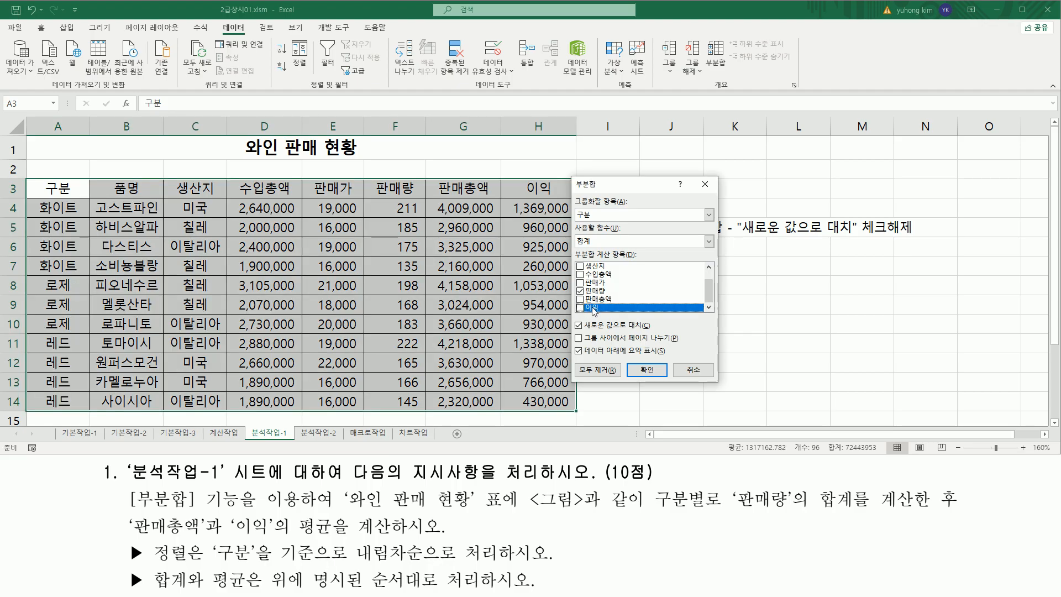
pyautogui.moveTo(711, 293); pyautogui.dragTo(712, 302)
pyautogui.click(640, 368)
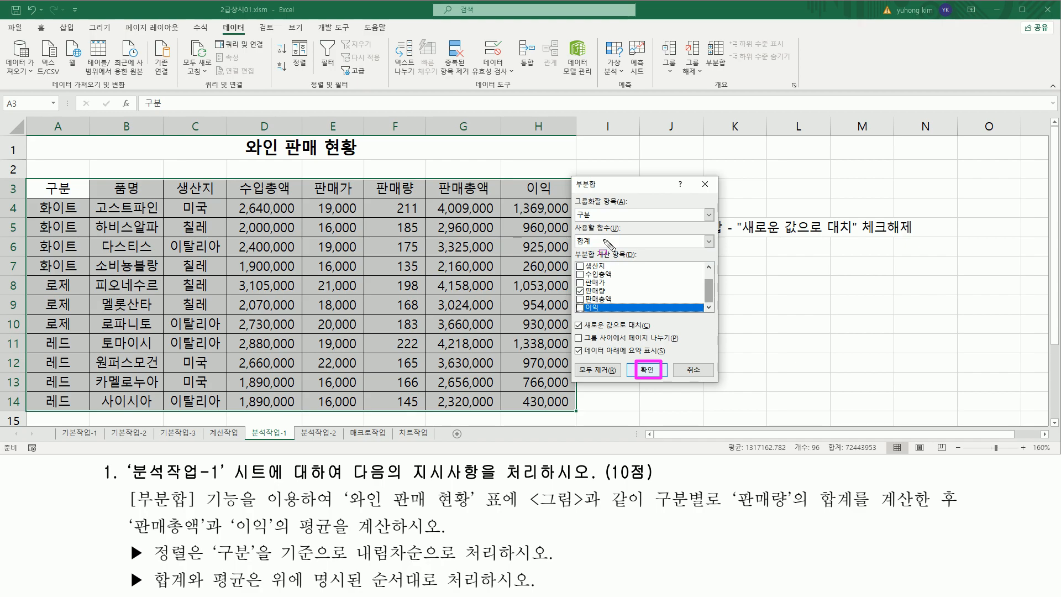
pyautogui.moveTo(574, 194)
pyautogui.mouseDown()
pyautogui.moveTo(596, 222)
pyautogui.moveTo(629, 221)
pyautogui.moveTo(594, 261)
pyautogui.moveTo(649, 265)
pyautogui.moveTo(630, 247)
pyautogui.mouseUp()
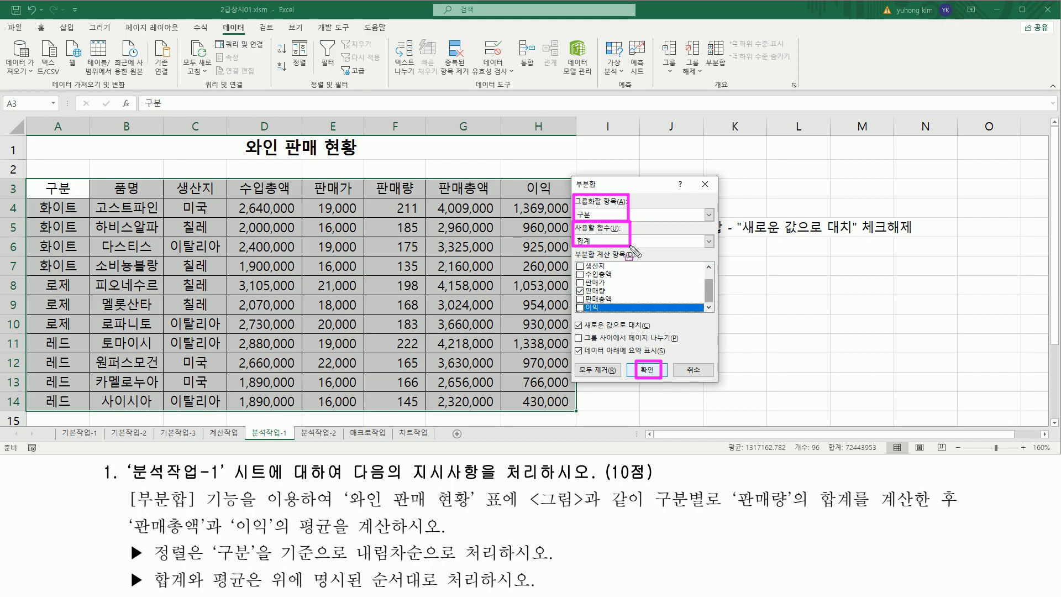
pyautogui.moveTo(579, 288); pyautogui.dragTo(614, 301)
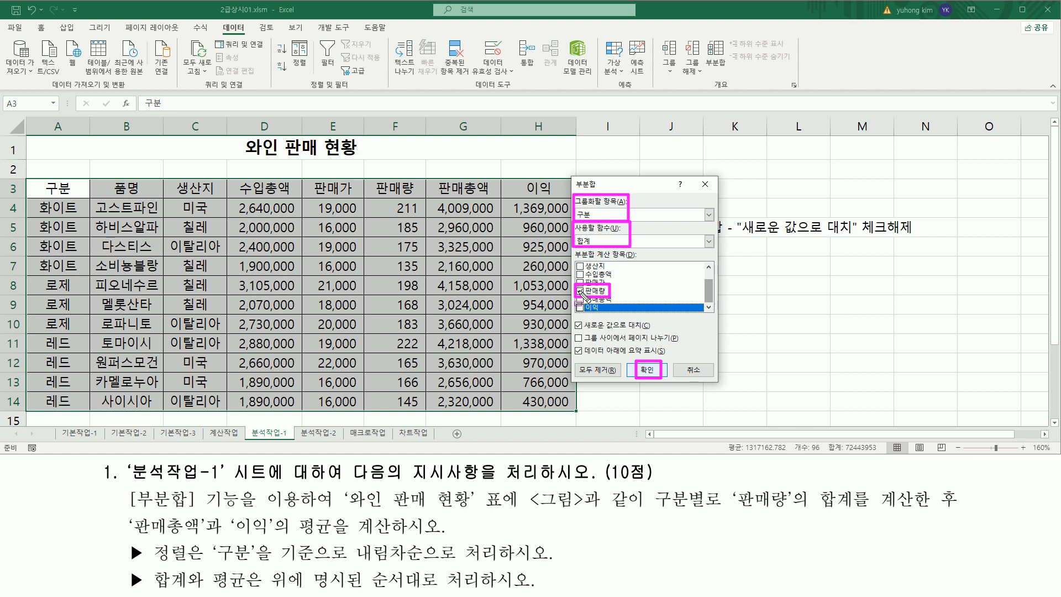
pyautogui.click(650, 369)
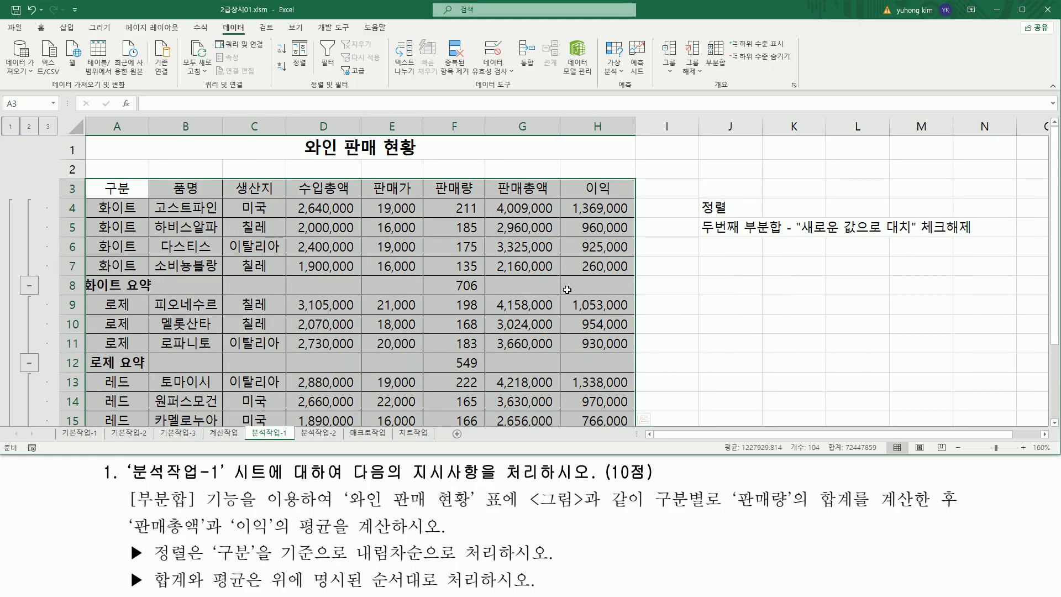
# Examine the 판매량 sums in the 화이트, 로제 and 레드 summary rows and in the 총합계 row
pyautogui.scroll(-1, 522, 269)
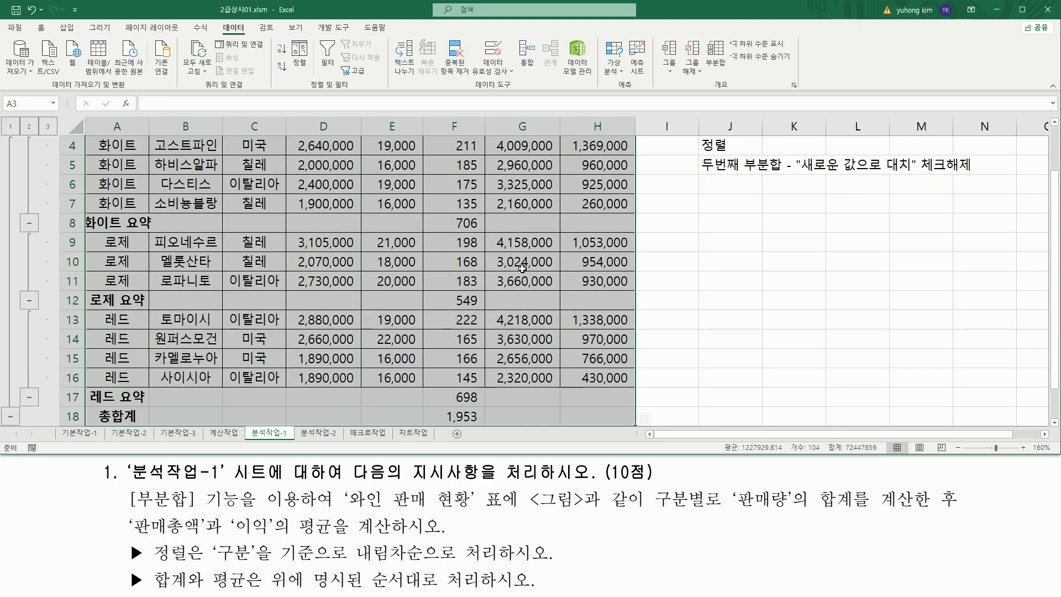
pyautogui.moveTo(91, 209); pyautogui.dragTo(144, 230)
pyautogui.moveTo(95, 280)
pyautogui.mouseDown()
pyautogui.moveTo(125, 305)
pyautogui.moveTo(155, 308)
pyautogui.mouseUp()
pyautogui.moveTo(95, 388); pyautogui.dragTo(128, 404)
pyautogui.moveTo(445, 215); pyautogui.dragTo(481, 232)
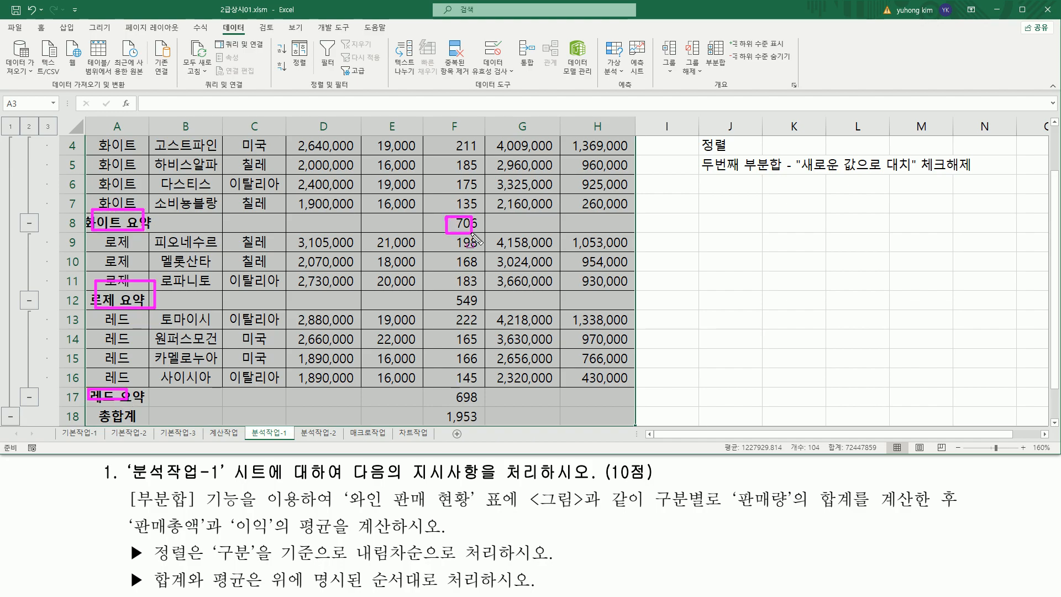
pyautogui.moveTo(451, 292); pyautogui.dragTo(485, 308)
pyautogui.moveTo(451, 389); pyautogui.dragTo(479, 404)
pyautogui.moveTo(94, 408); pyautogui.dragTo(139, 423)
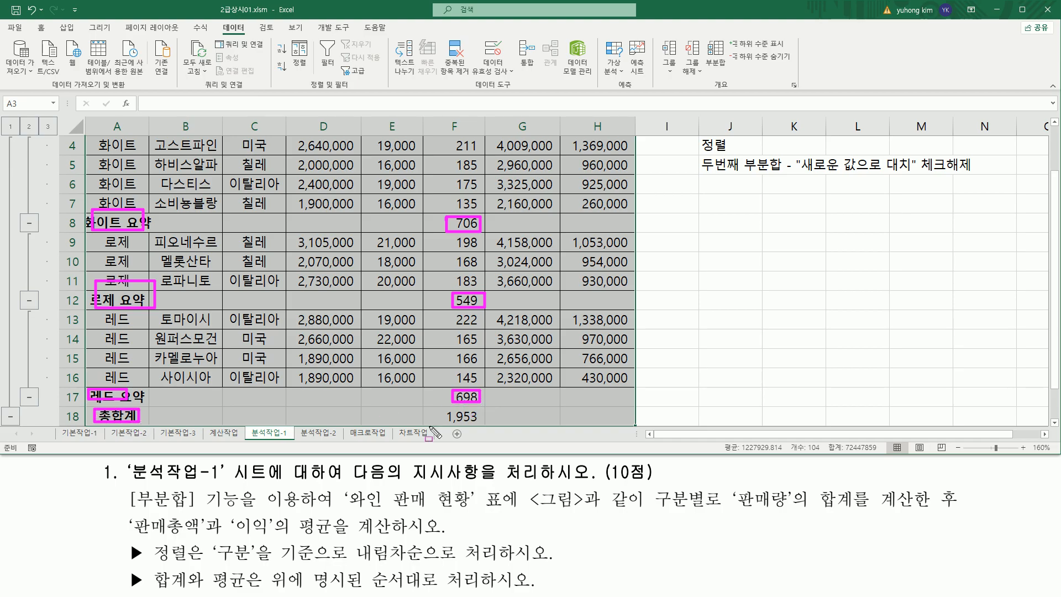
pyautogui.moveTo(440, 404); pyautogui.dragTo(480, 424)
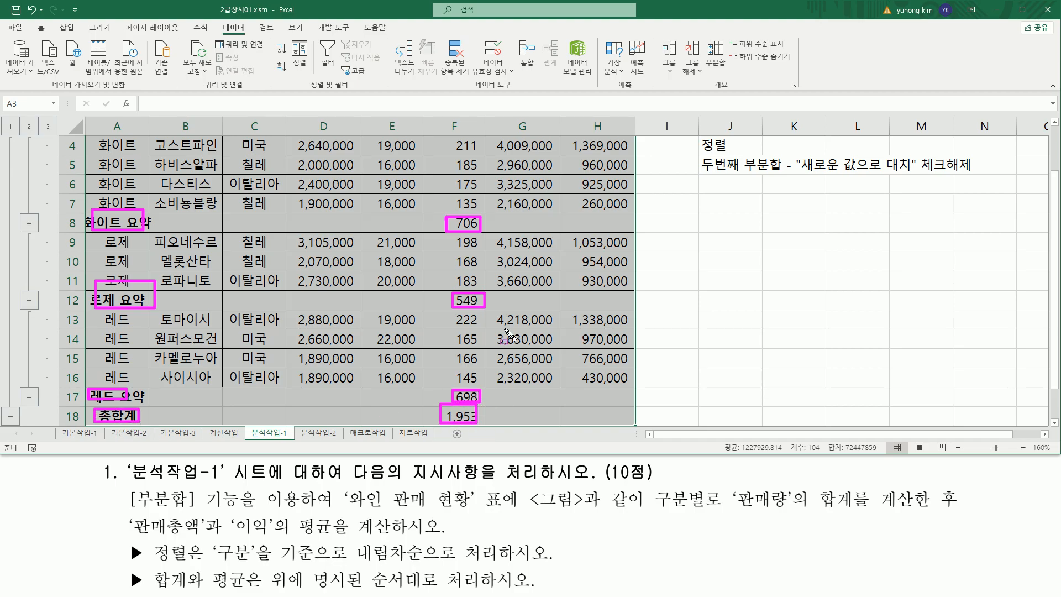
pyautogui.press('Escape')
pyautogui.scroll(1, 507, 332)
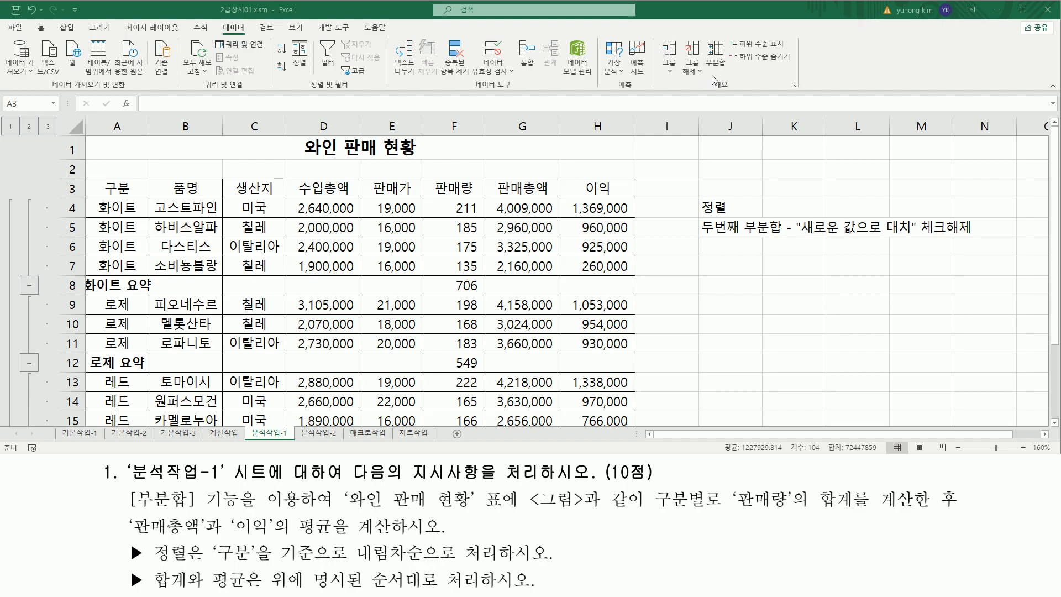
# Start a second subtotal on the wine table, grouped by 구분, with 평균 as the function
pyautogui.hotkey('ctrl', 'a')
pyautogui.moveTo(934, 494)
pyautogui.mouseDown()
pyautogui.moveTo(944, 483)
pyautogui.moveTo(938, 526)
pyautogui.mouseUp()
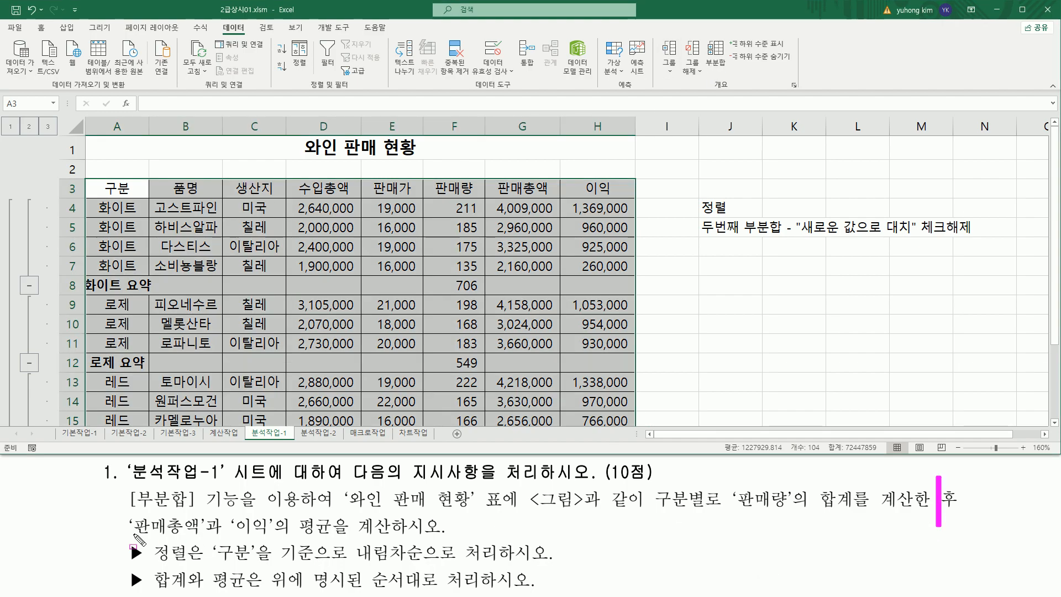
pyautogui.moveTo(126, 537)
pyautogui.mouseDown()
pyautogui.moveTo(260, 532)
pyautogui.moveTo(276, 514)
pyautogui.moveTo(381, 537)
pyautogui.mouseUp()
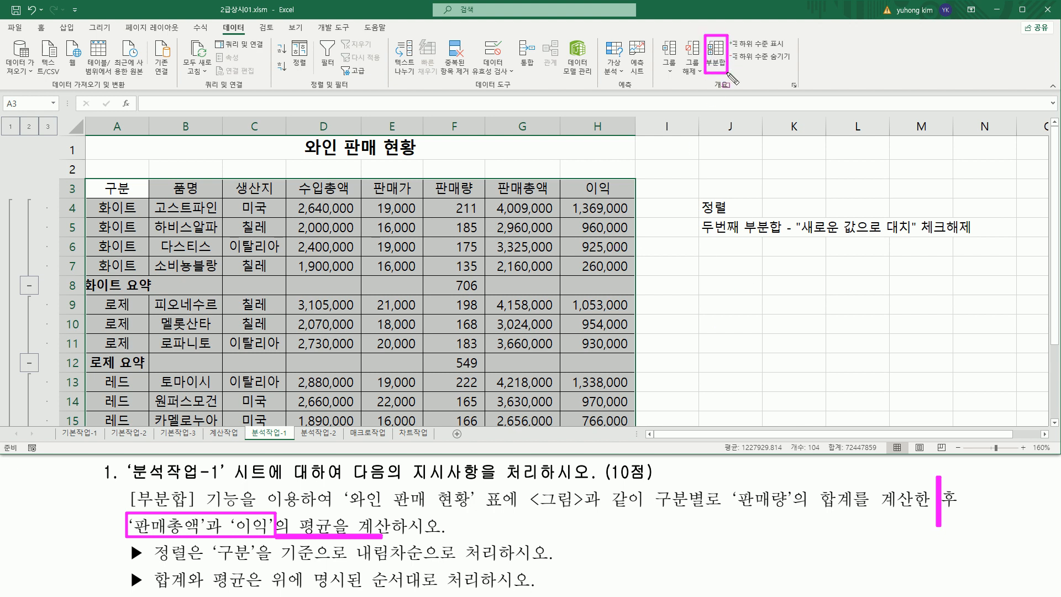
pyautogui.press('Escape')
pyautogui.click(716, 51)
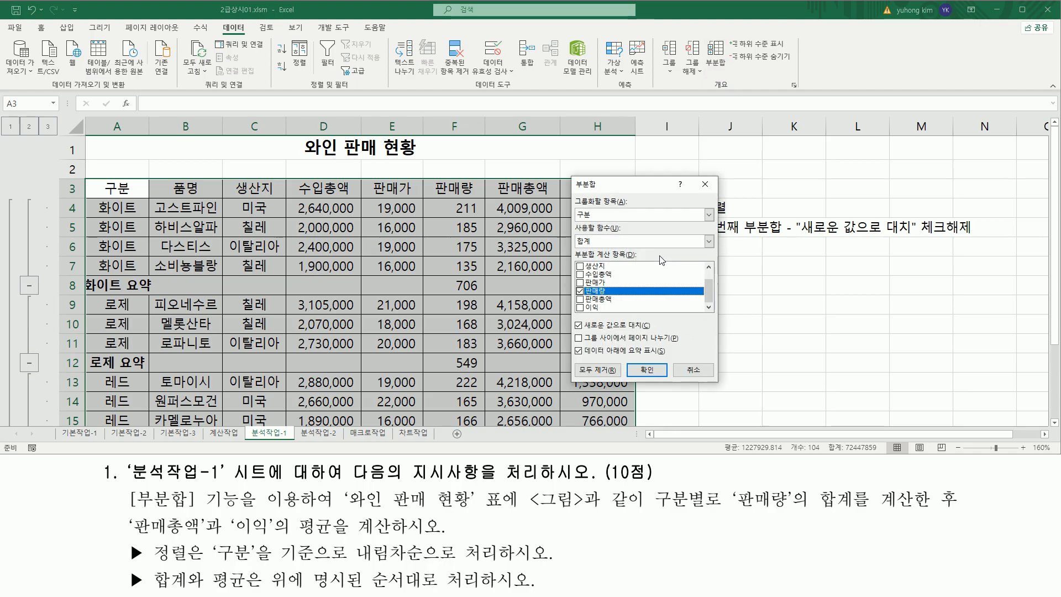
pyautogui.hotkey('ctrl', '2')
pyautogui.moveTo(572, 195); pyautogui.dragTo(626, 221)
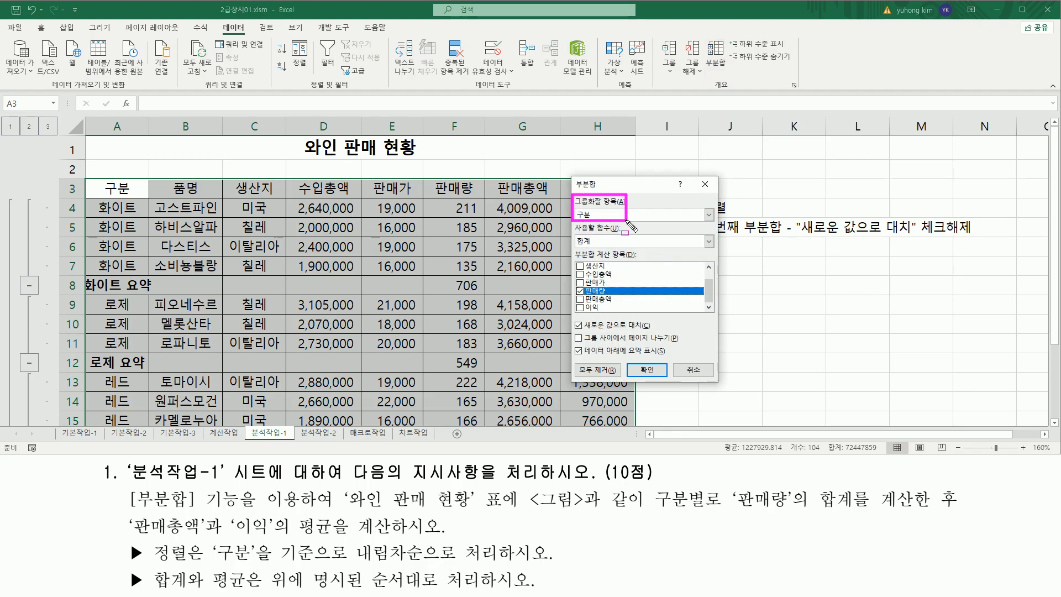
pyautogui.press('Escape')
pyautogui.click(593, 243)
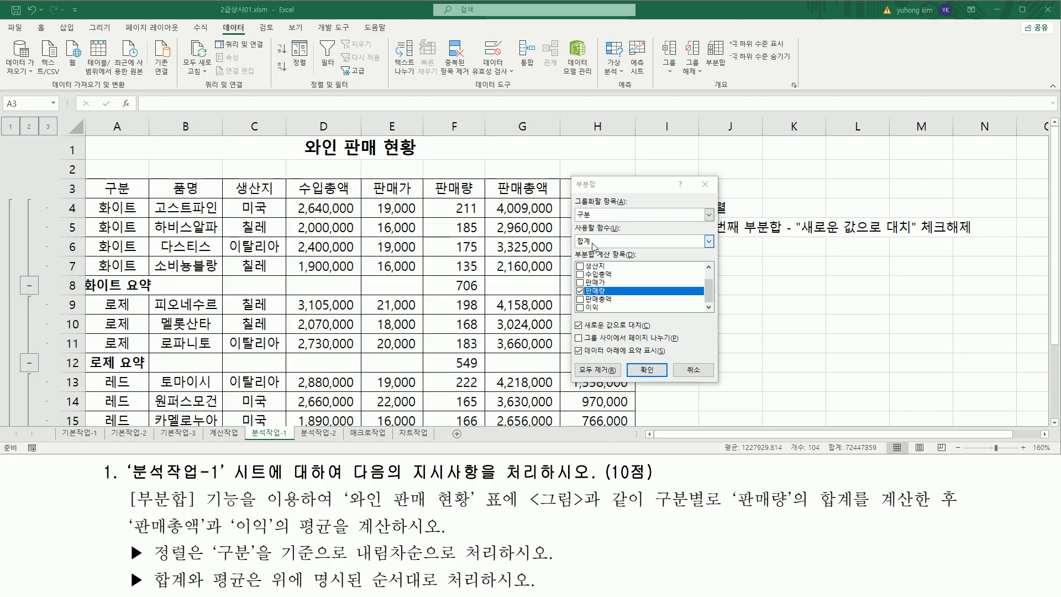
pyautogui.click(584, 268)
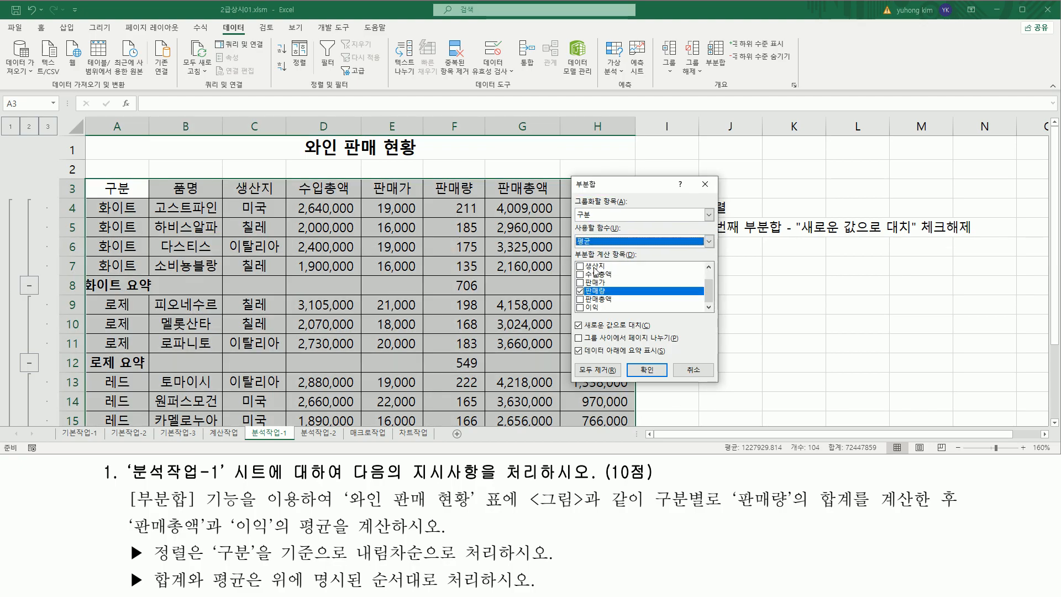
# Include 판매총액 and 이익 as items of the 평균 subtotal and exclude 판매량
pyautogui.hotkey('ctrl', '2')
pyautogui.moveTo(570, 222); pyautogui.dragTo(627, 249)
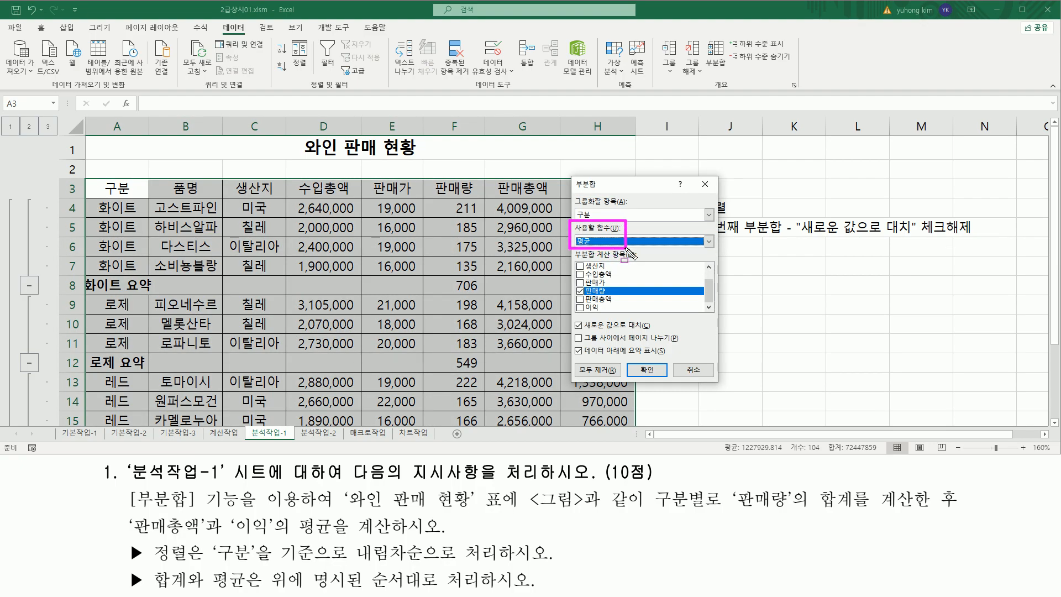
pyautogui.moveTo(299, 535); pyautogui.dragTo(348, 535)
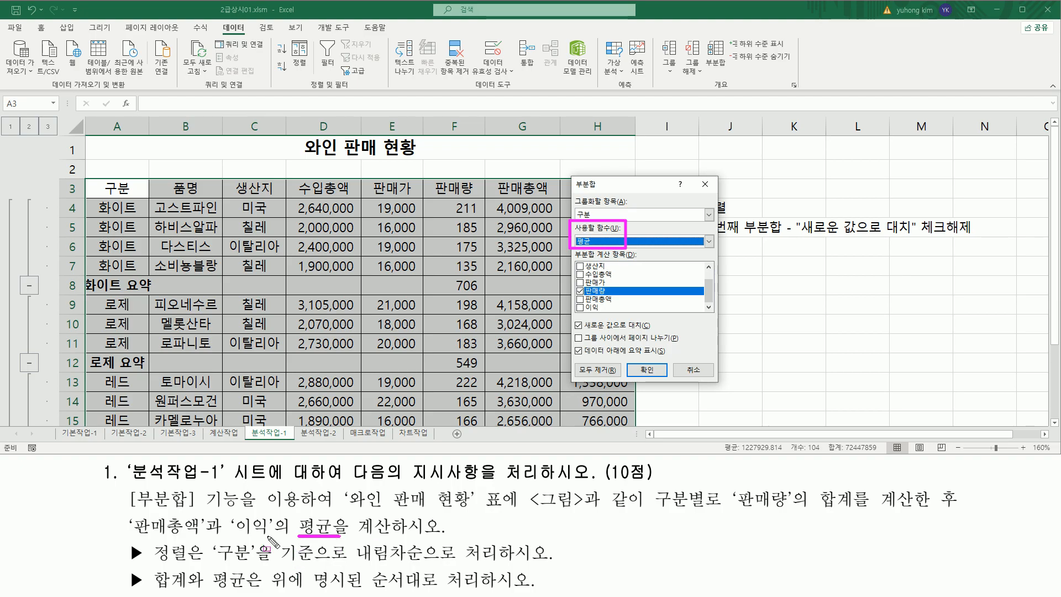
pyautogui.moveTo(125, 514)
pyautogui.mouseDown()
pyautogui.moveTo(204, 539)
pyautogui.moveTo(281, 537)
pyautogui.mouseUp()
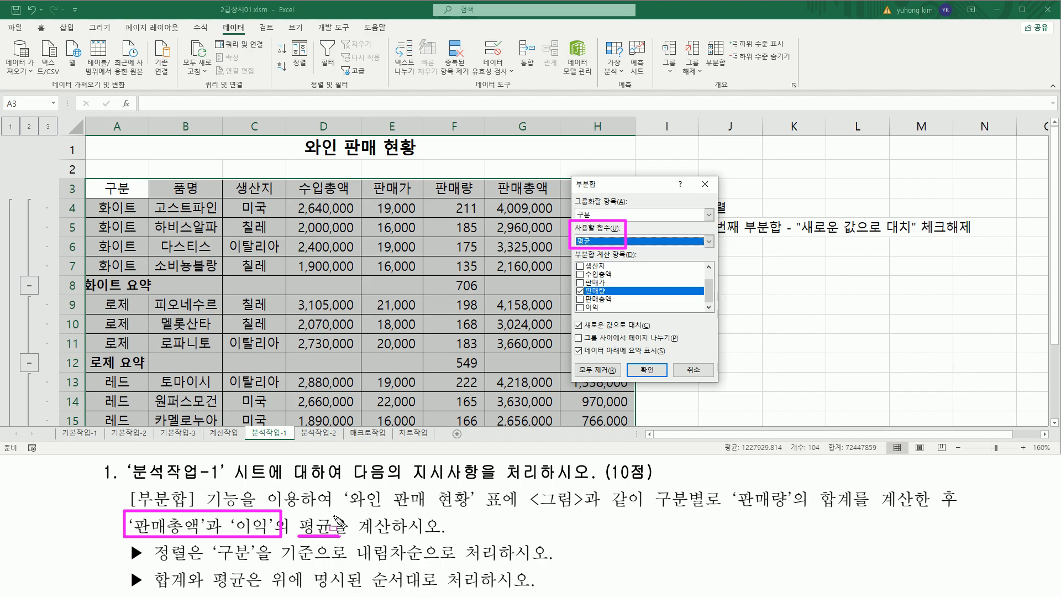
pyautogui.press('Escape')
pyautogui.click(580, 299)
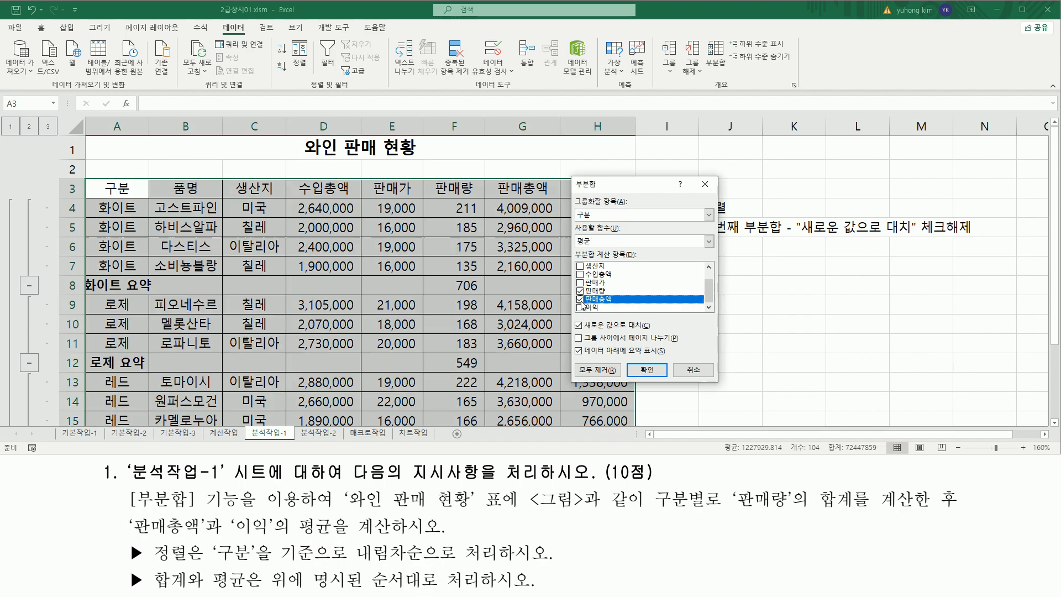
pyautogui.click(580, 308)
pyautogui.moveTo(573, 295); pyautogui.dragTo(603, 316)
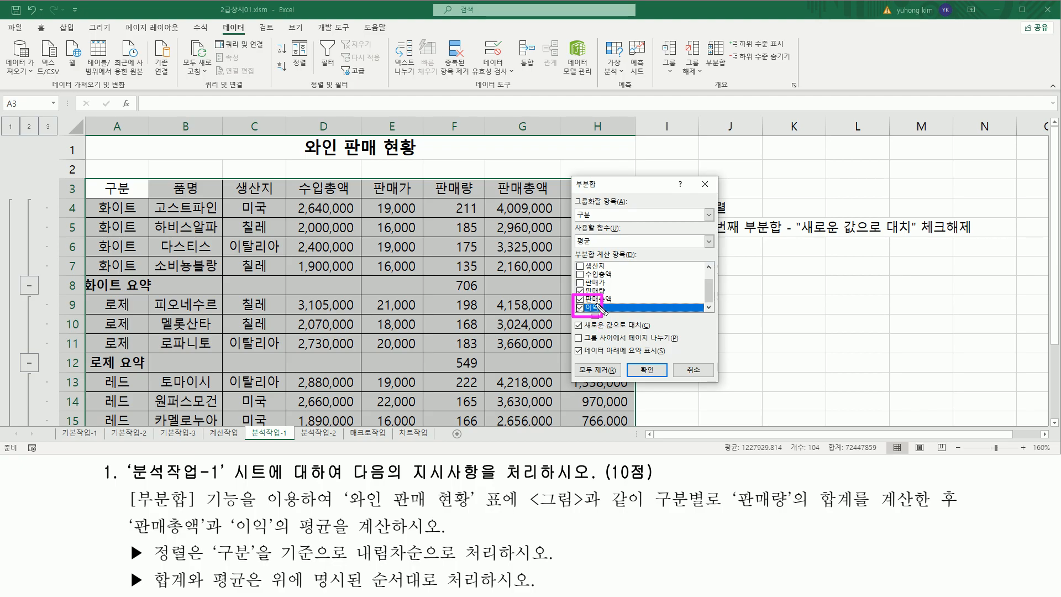
pyautogui.press('Escape')
pyautogui.click(580, 291)
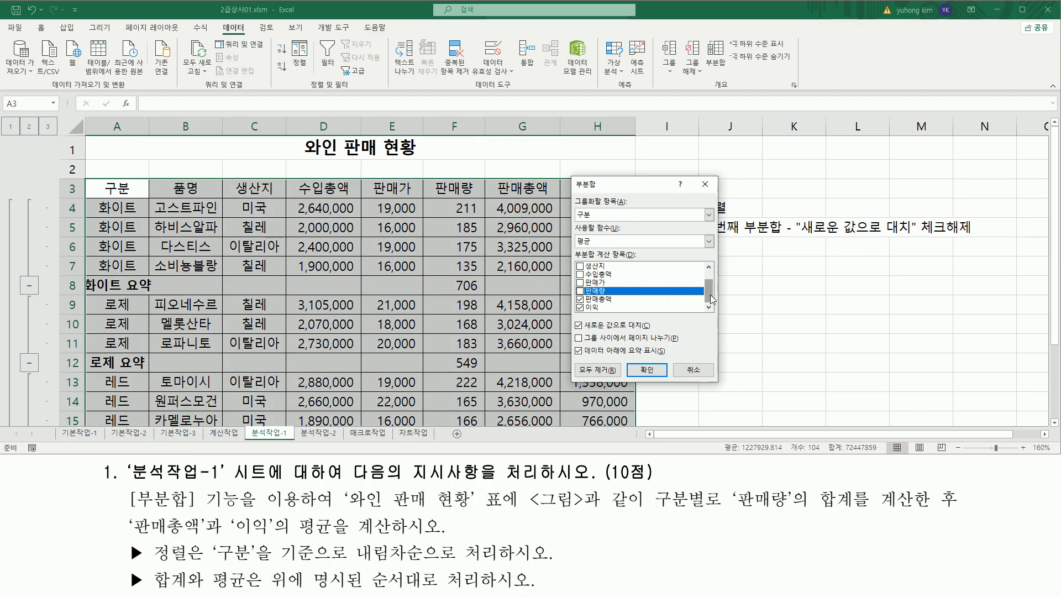
pyautogui.moveTo(711, 299); pyautogui.dragTo(717, 329)
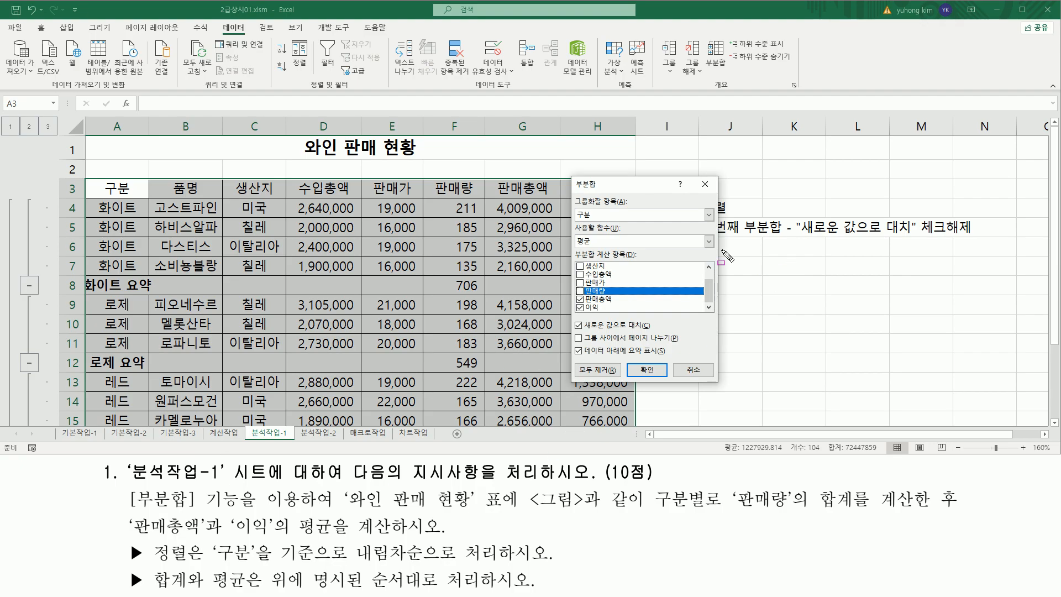
pyautogui.moveTo(801, 238)
pyautogui.mouseDown()
pyautogui.moveTo(918, 237)
pyautogui.moveTo(928, 218)
pyautogui.moveTo(941, 243)
pyautogui.moveTo(978, 242)
pyautogui.mouseUp()
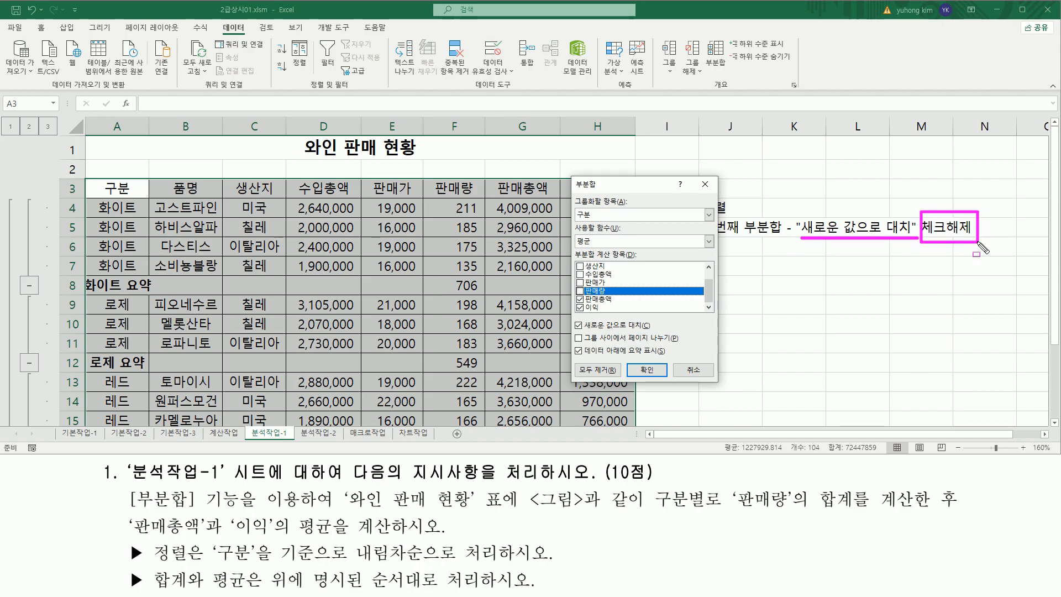
pyautogui.moveTo(569, 315); pyautogui.dragTo(655, 333)
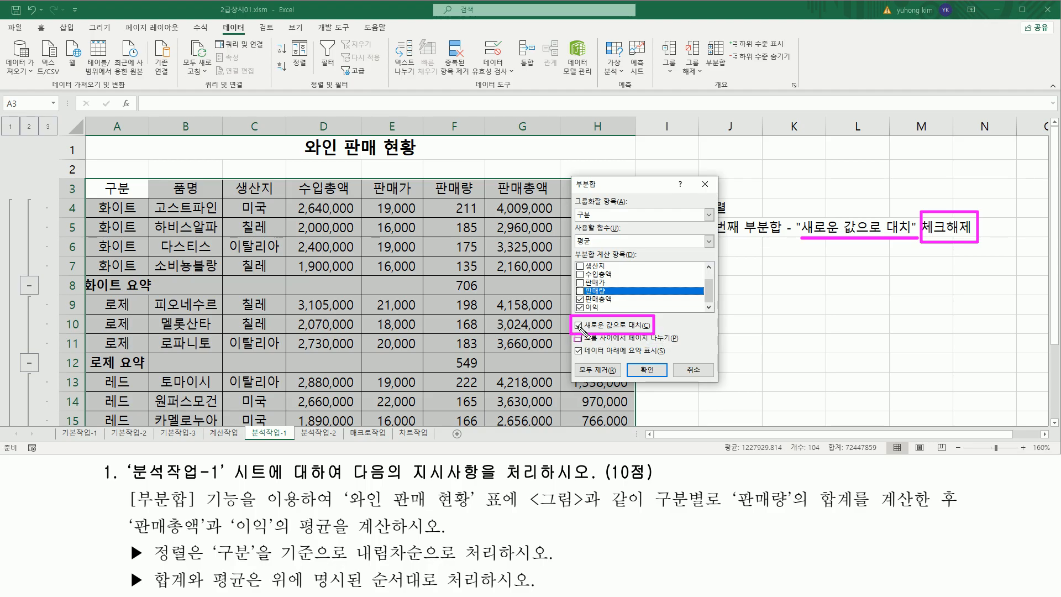
pyautogui.moveTo(638, 361); pyautogui.dragTo(661, 380)
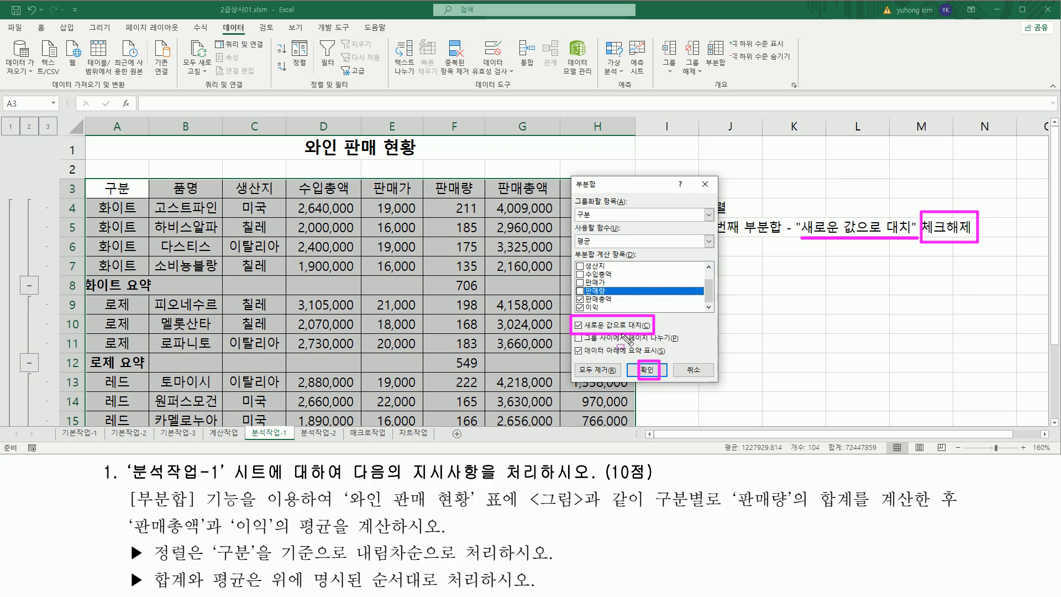
pyautogui.moveTo(88, 285); pyautogui.dragTo(497, 286)
pyautogui.moveTo(88, 363); pyautogui.dragTo(493, 364)
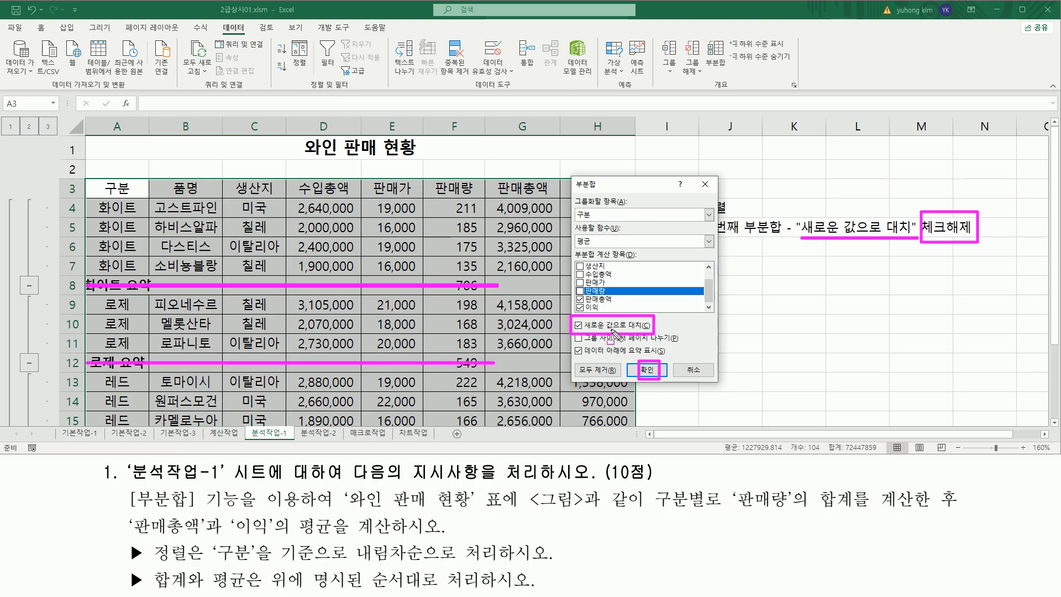
# Turn off 새로운 값으로 대치 and apply the 평균 subtotal of 판매총액 and 이익 to the wine table
pyautogui.moveTo(570, 238)
pyautogui.mouseDown()
pyautogui.moveTo(596, 246)
pyautogui.moveTo(596, 235)
pyautogui.mouseUp()
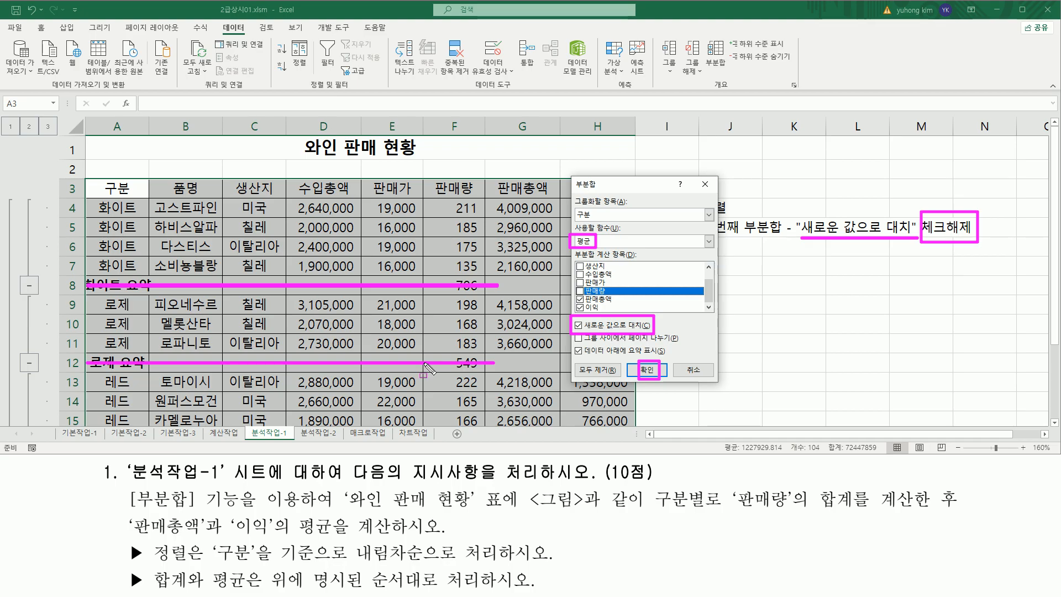
pyautogui.press('Escape')
pyautogui.click(590, 327)
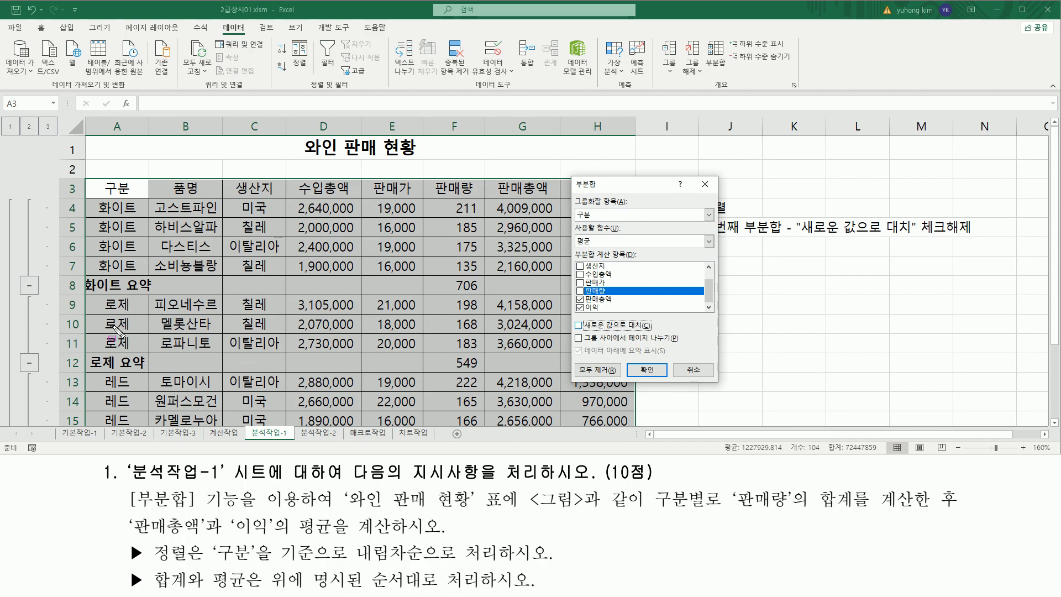
pyautogui.moveTo(575, 227)
pyautogui.mouseDown()
pyautogui.moveTo(586, 251)
pyautogui.moveTo(599, 252)
pyautogui.mouseUp()
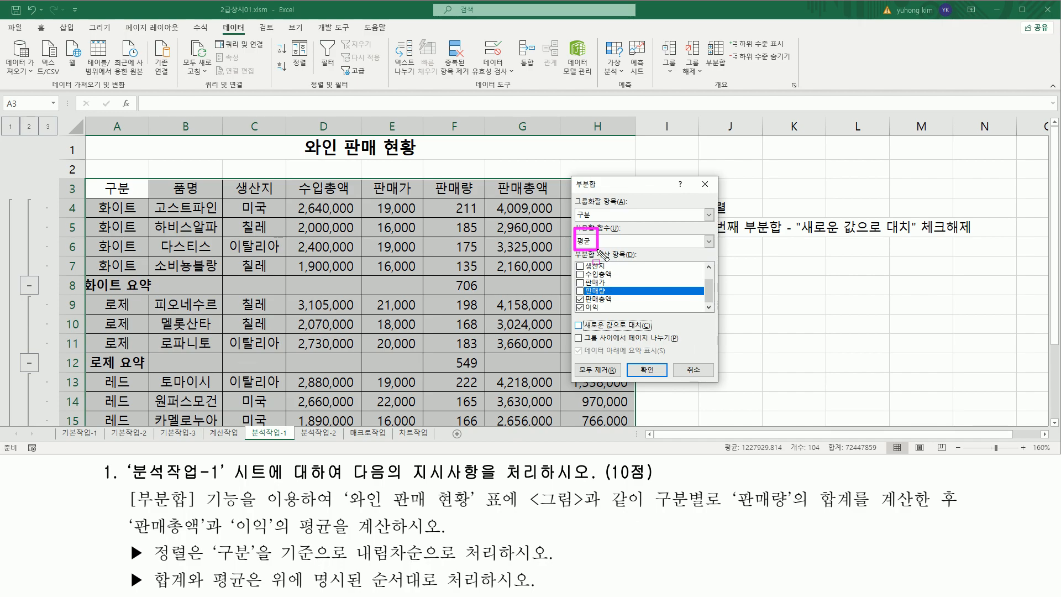
pyautogui.moveTo(575, 332); pyautogui.dragTo(658, 323)
pyautogui.press('Escape')
pyautogui.hotkey('ctrl', '2')
pyautogui.moveTo(630, 376)
pyautogui.mouseDown()
pyautogui.moveTo(641, 360)
pyautogui.moveTo(662, 379)
pyautogui.mouseUp()
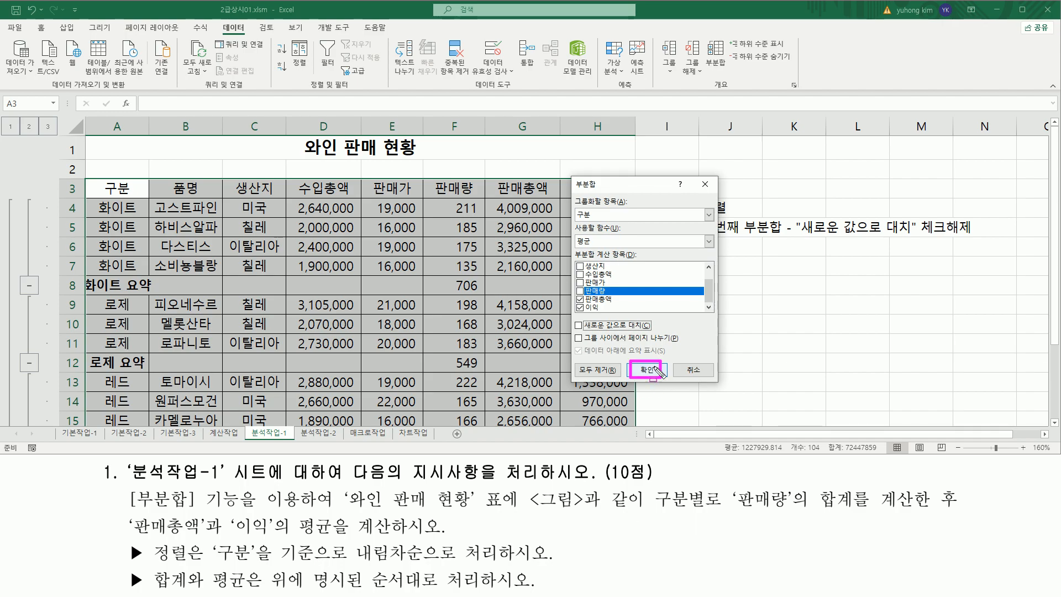
pyautogui.press('Escape')
pyautogui.click(649, 370)
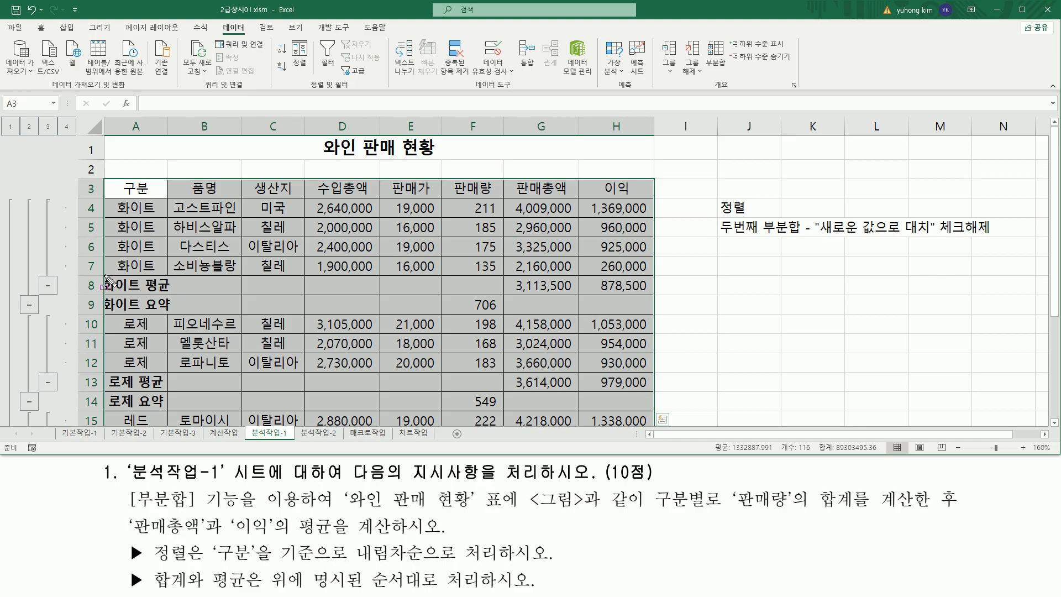
# Examine the 평균 rows of 화이트, 로제 and 레드 and the 전체 평균 row of the table
pyautogui.moveTo(106, 279)
pyautogui.mouseDown()
pyautogui.moveTo(224, 295)
pyautogui.moveTo(658, 298)
pyautogui.mouseUp()
pyautogui.moveTo(106, 374)
pyautogui.mouseDown()
pyautogui.moveTo(116, 390)
pyautogui.moveTo(657, 397)
pyautogui.moveTo(652, 390)
pyautogui.mouseUp()
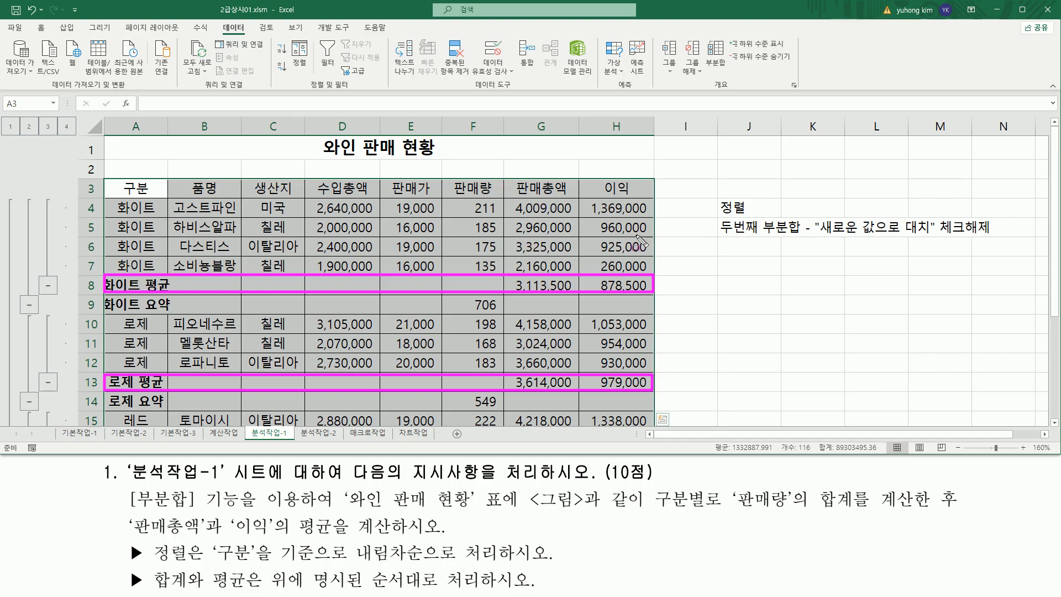
pyautogui.press('Escape')
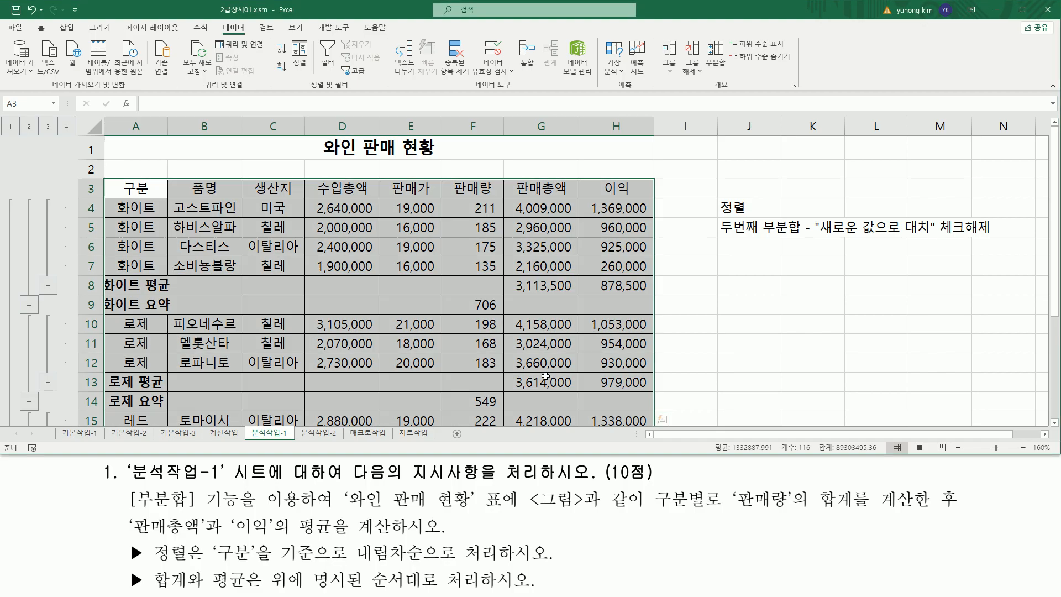
pyautogui.scroll(-2, 545, 376)
pyautogui.click(709, 351)
pyautogui.scroll(-1, 706, 349)
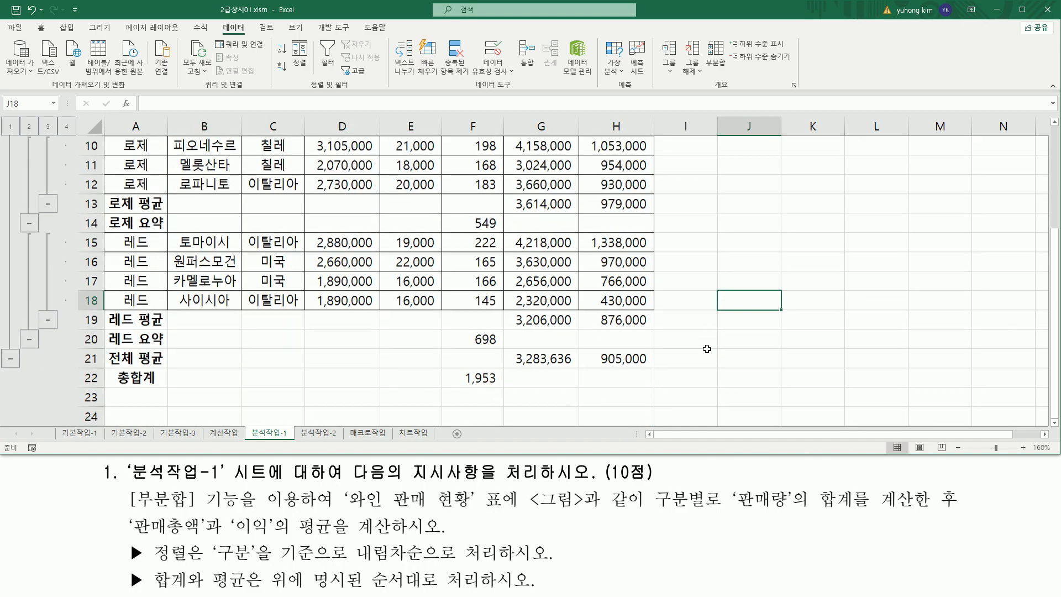
pyautogui.scroll(3, 706, 349)
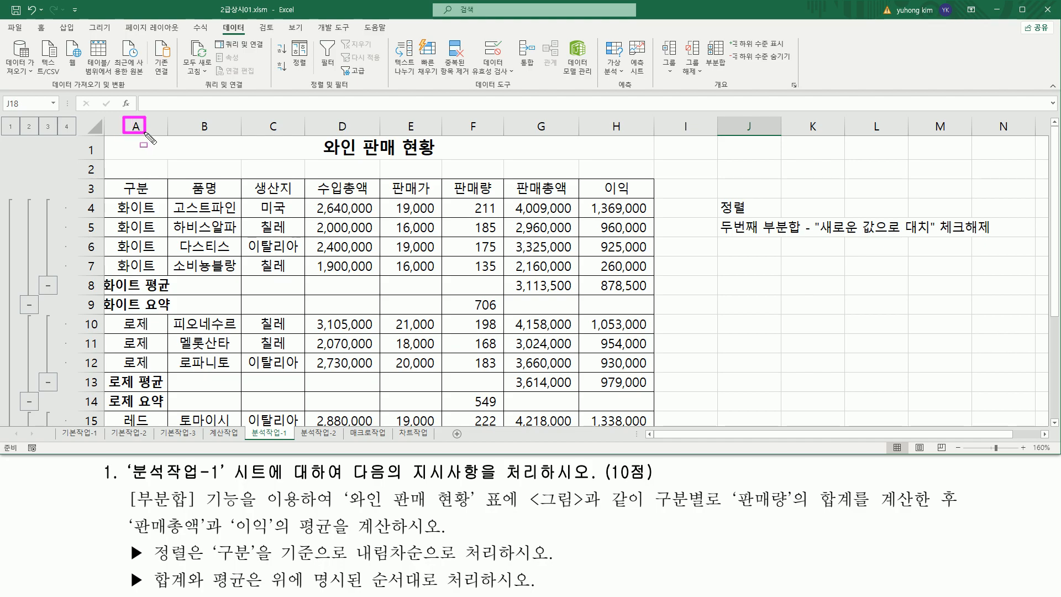
# Auto-fit the width of column A to its longest subtotal label
pyautogui.moveTo(102, 273); pyautogui.dragTo(171, 313)
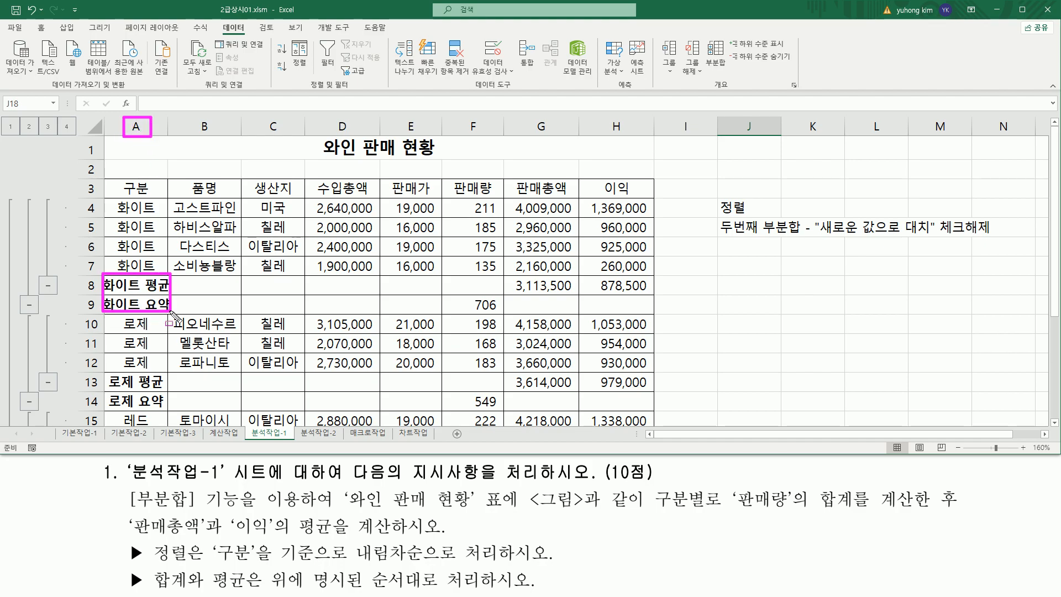
pyautogui.press('Escape')
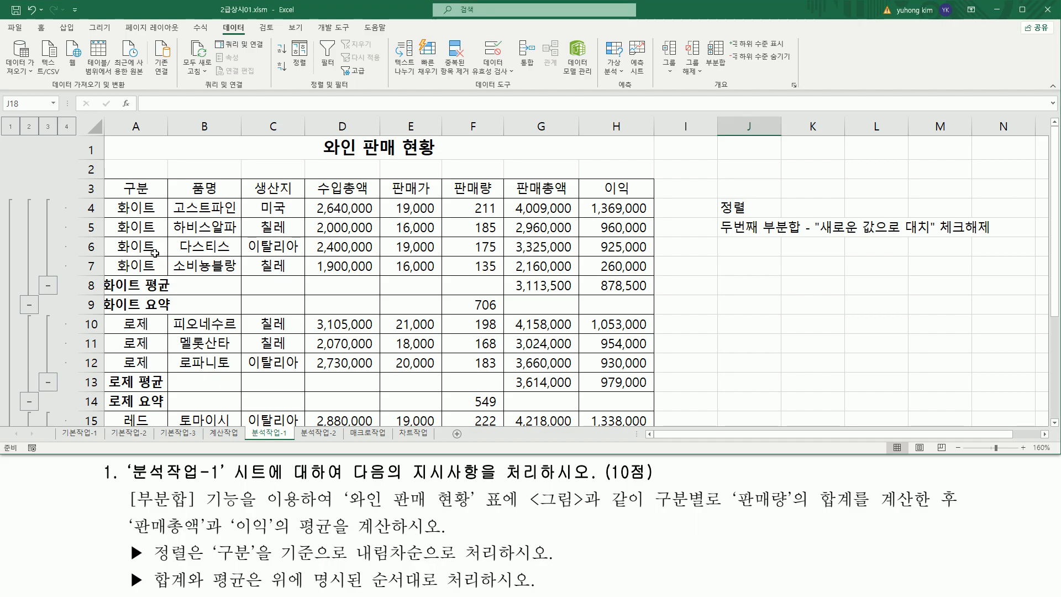
pyautogui.click(151, 246)
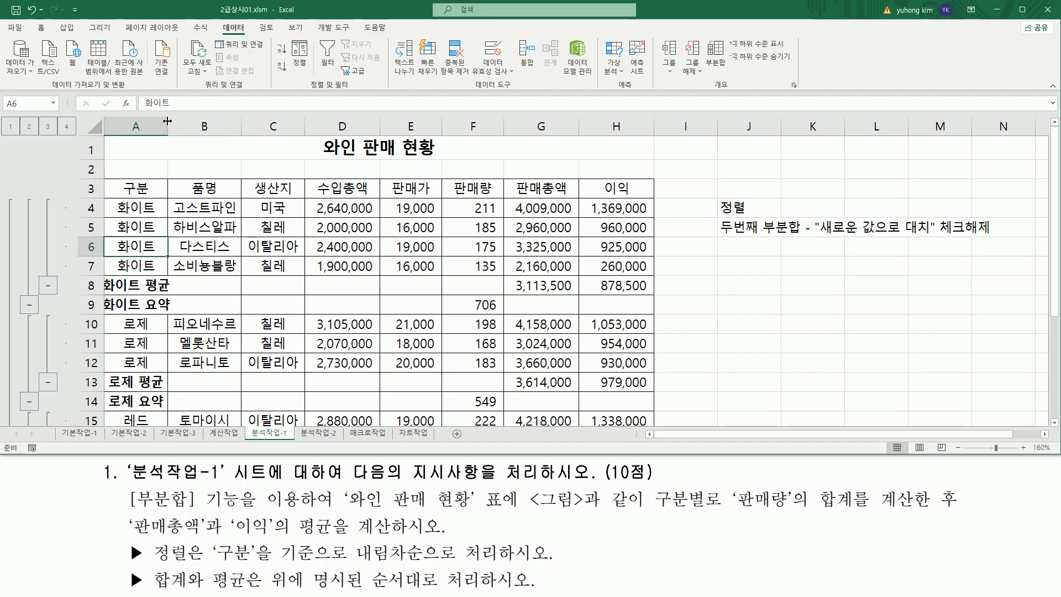
pyautogui.moveTo(167, 113); pyautogui.dragTo(167, 142)
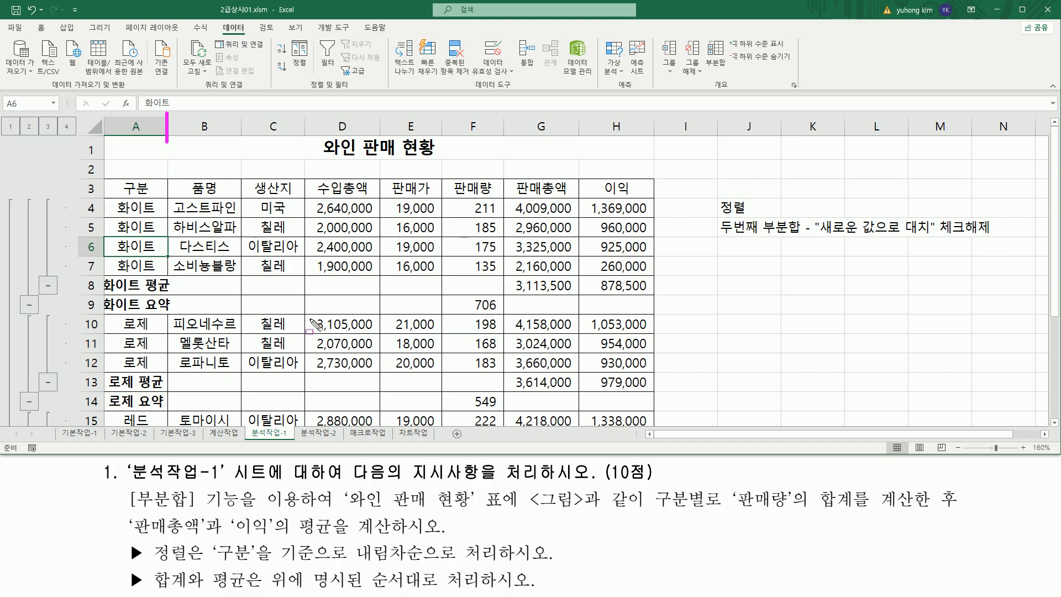
pyautogui.press('Escape')
pyautogui.hotkey('ctrl', '2')
pyautogui.moveTo(169, 114); pyautogui.dragTo(169, 135)
pyautogui.press('Escape')
pyautogui.doubleClick(168, 126)
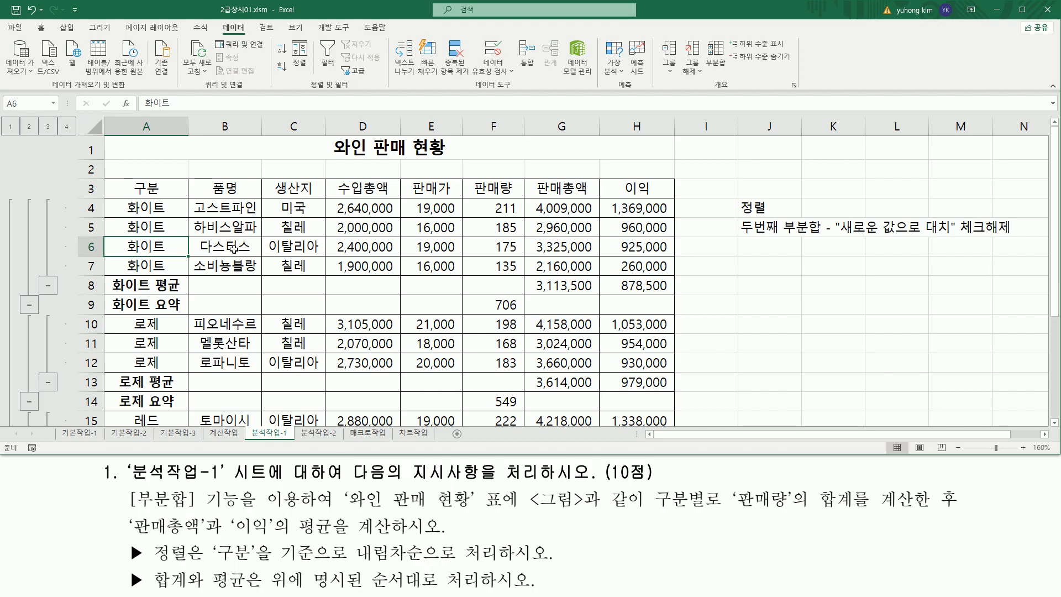
# Check the subtotalled wine table from the heading down to the 총합계 row
pyautogui.scroll(-2, 234, 248)
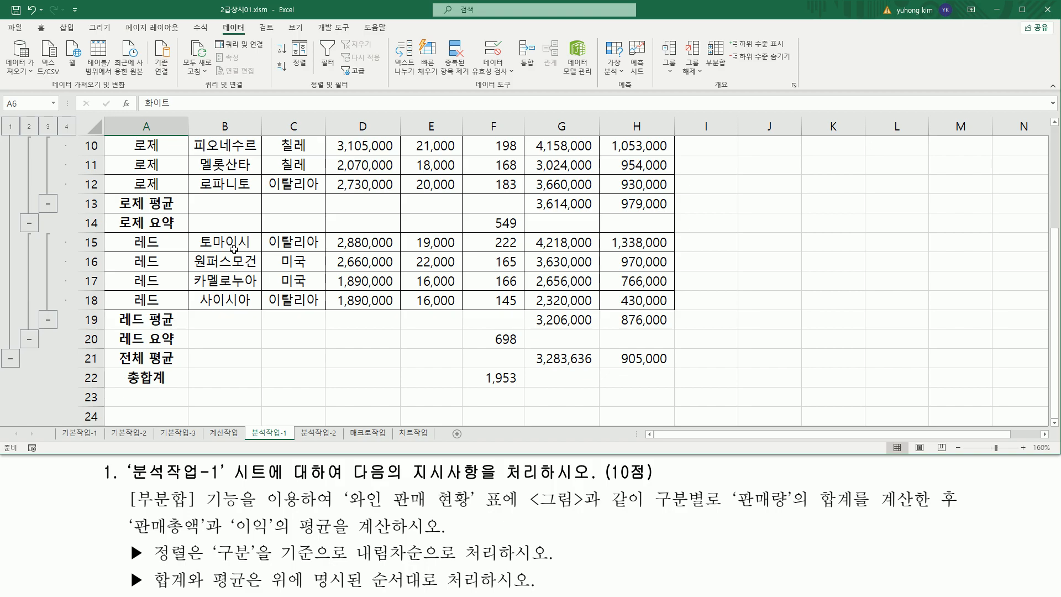
pyautogui.scroll(3, 234, 249)
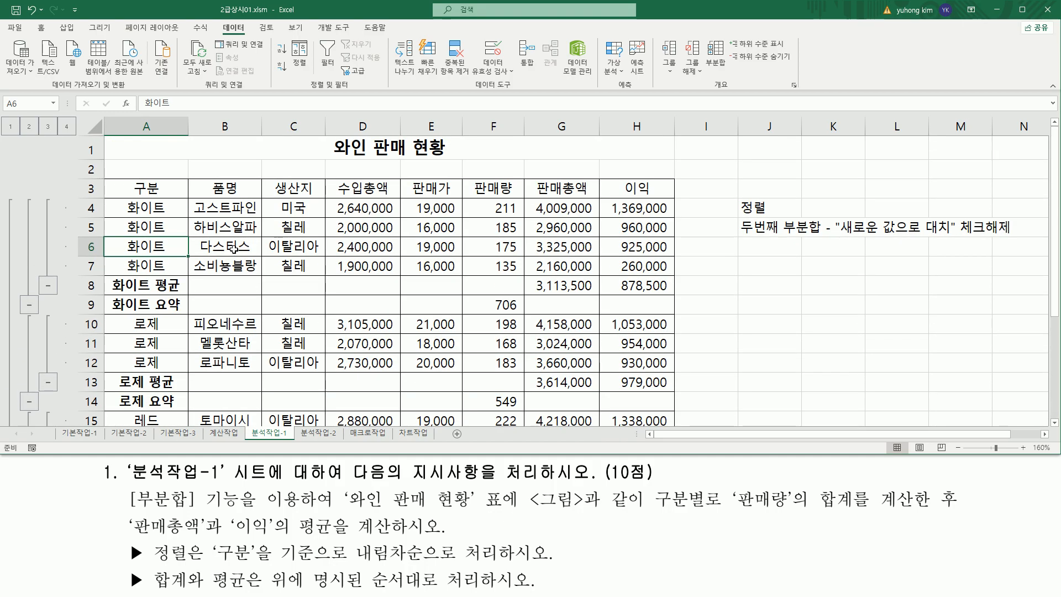
pyautogui.scroll(-2, 234, 250)
pyautogui.scroll(-2, 234, 250)
pyautogui.scroll(3, 234, 249)
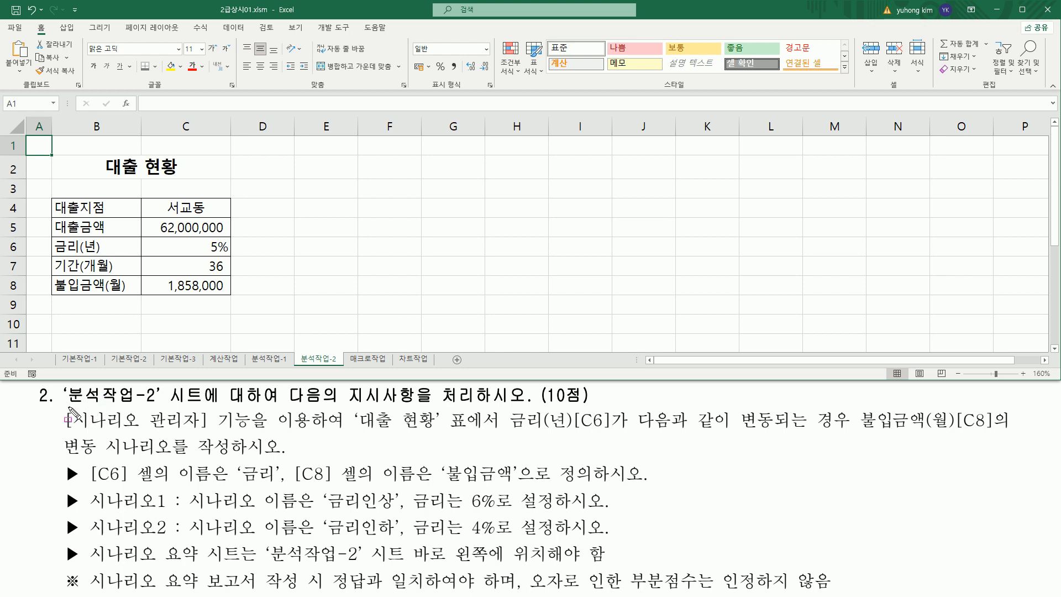
# Examine the 분석작업-2 scenario instructions and find the 금리(년) cell C6 and 불입금액(월) cell C8 in the 대출 현황 table
pyautogui.moveTo(65, 406); pyautogui.dragTo(160, 406)
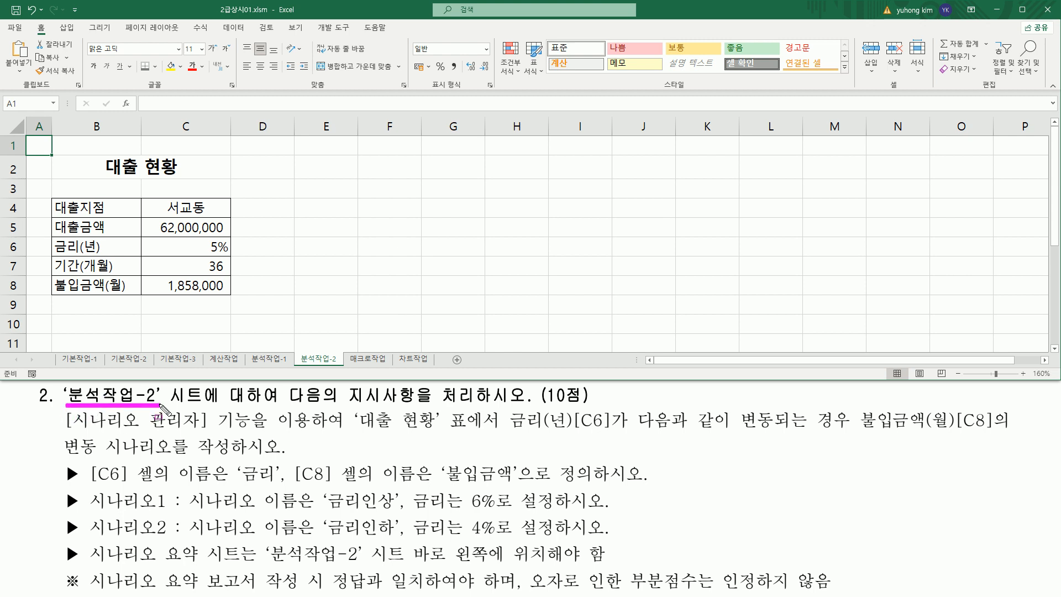
pyautogui.moveTo(312, 406); pyautogui.dragTo(525, 405)
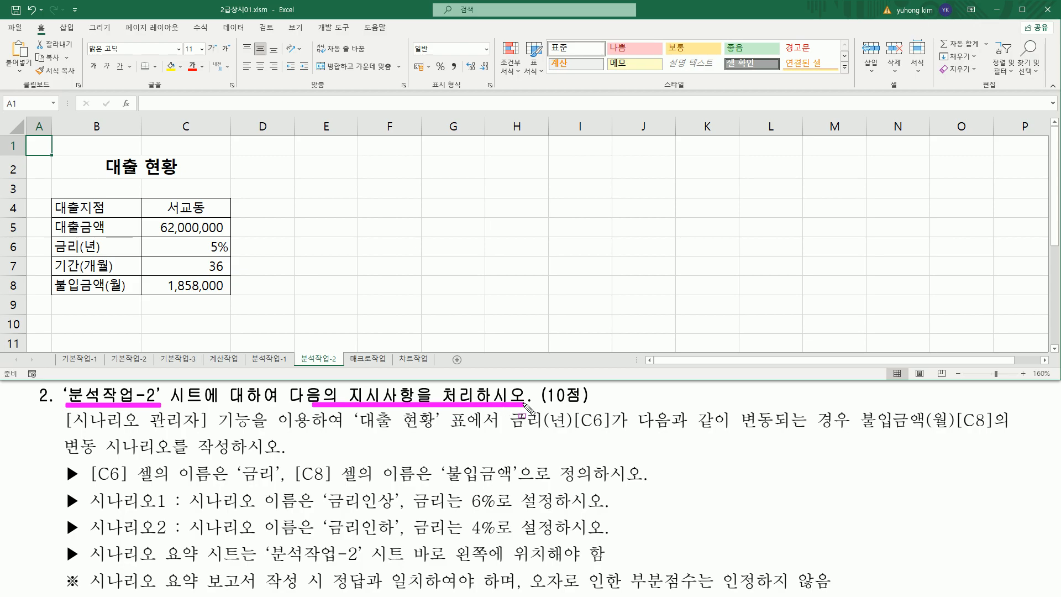
pyautogui.moveTo(298, 352); pyautogui.dragTo(344, 366)
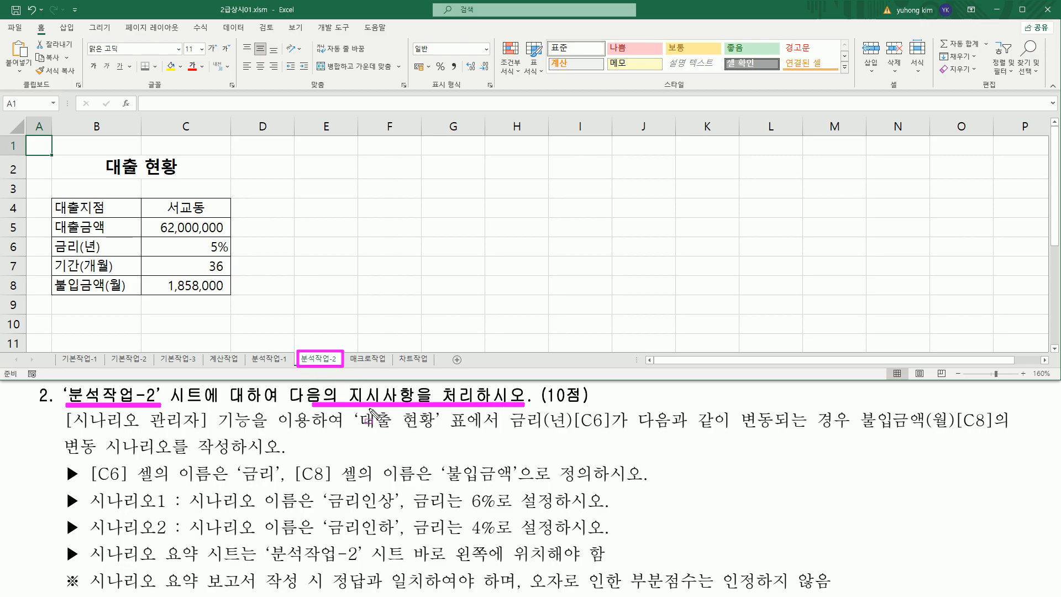
pyautogui.moveTo(49, 154)
pyautogui.mouseDown()
pyautogui.moveTo(136, 276)
pyautogui.moveTo(237, 299)
pyautogui.mouseUp()
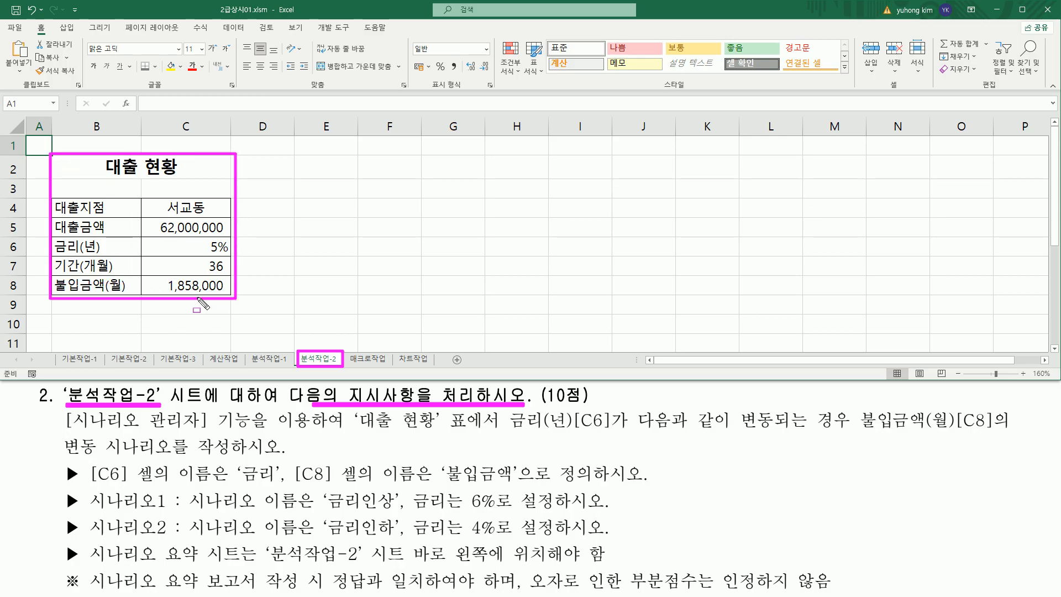
pyautogui.press('e')
pyautogui.moveTo(65, 430)
pyautogui.mouseDown()
pyautogui.moveTo(221, 442)
pyautogui.moveTo(223, 410)
pyautogui.moveTo(308, 410)
pyautogui.mouseUp()
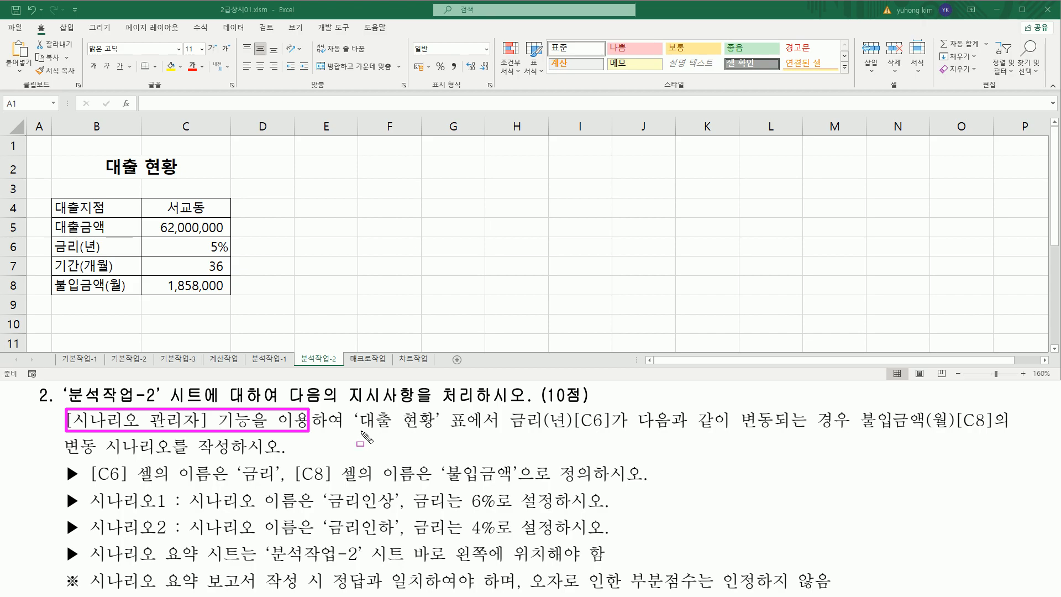
pyautogui.moveTo(358, 431); pyautogui.dragTo(614, 431)
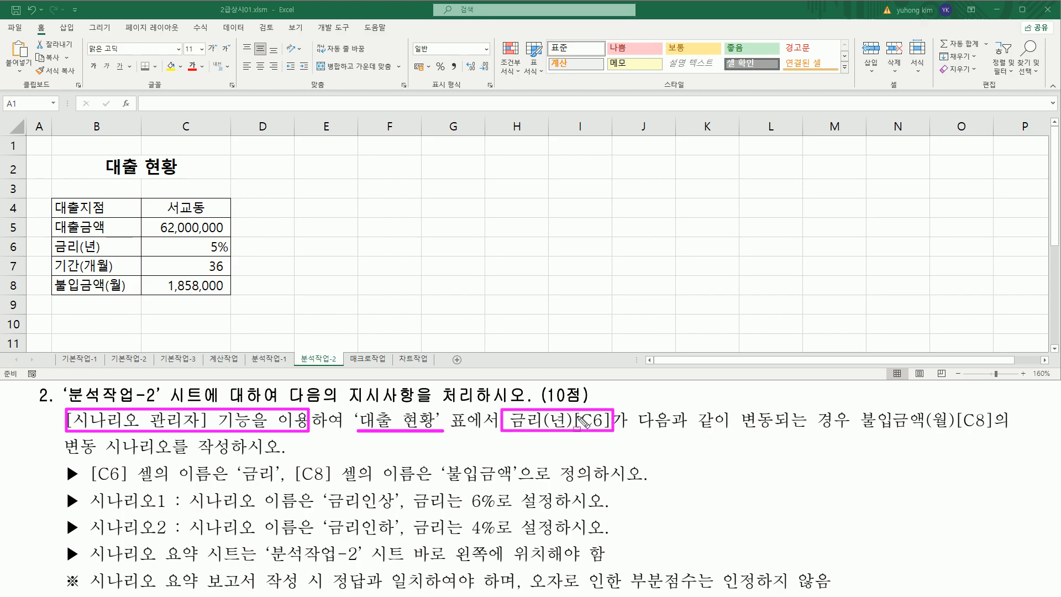
pyautogui.moveTo(158, 245)
pyautogui.mouseDown()
pyautogui.moveTo(140, 246)
pyautogui.moveTo(235, 256)
pyautogui.mouseUp()
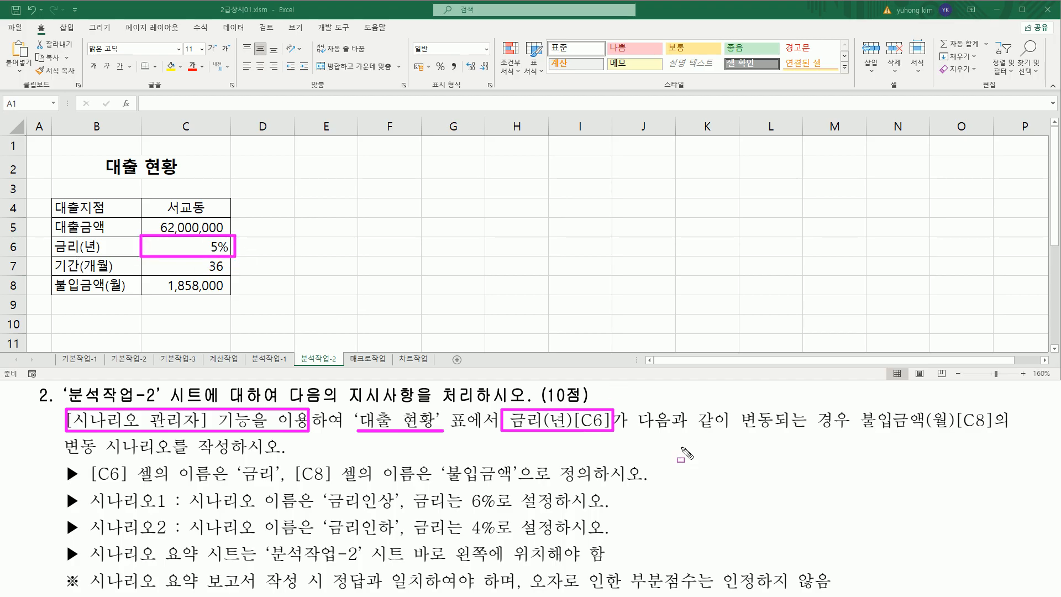
pyautogui.moveTo(636, 430)
pyautogui.mouseDown()
pyautogui.moveTo(858, 424)
pyautogui.moveTo(964, 442)
pyautogui.moveTo(997, 420)
pyautogui.moveTo(999, 436)
pyautogui.mouseUp()
pyautogui.moveTo(144, 276)
pyautogui.mouseDown()
pyautogui.moveTo(143, 294)
pyautogui.moveTo(226, 295)
pyautogui.moveTo(227, 277)
pyautogui.mouseUp()
pyautogui.moveTo(65, 454); pyautogui.dragTo(232, 457)
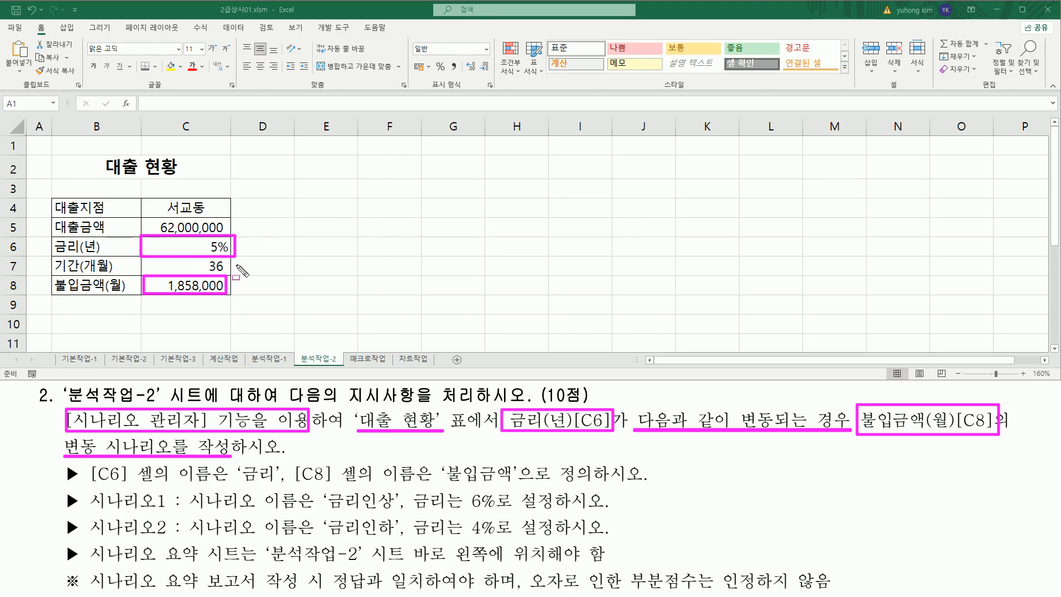
pyautogui.moveTo(463, 508)
pyautogui.mouseDown()
pyautogui.moveTo(496, 509)
pyautogui.moveTo(498, 538)
pyautogui.mouseUp()
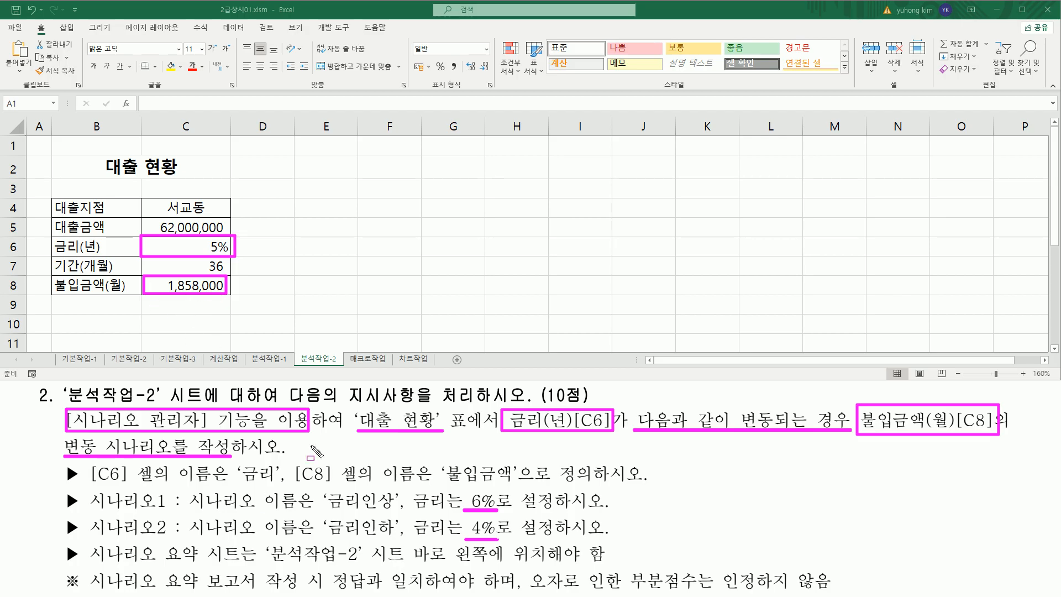
pyautogui.press('Escape')
# Enter the notes "1. 이름정의" in cell G4 and "2. 시나리오" in cell G5
pyautogui.click(446, 212)
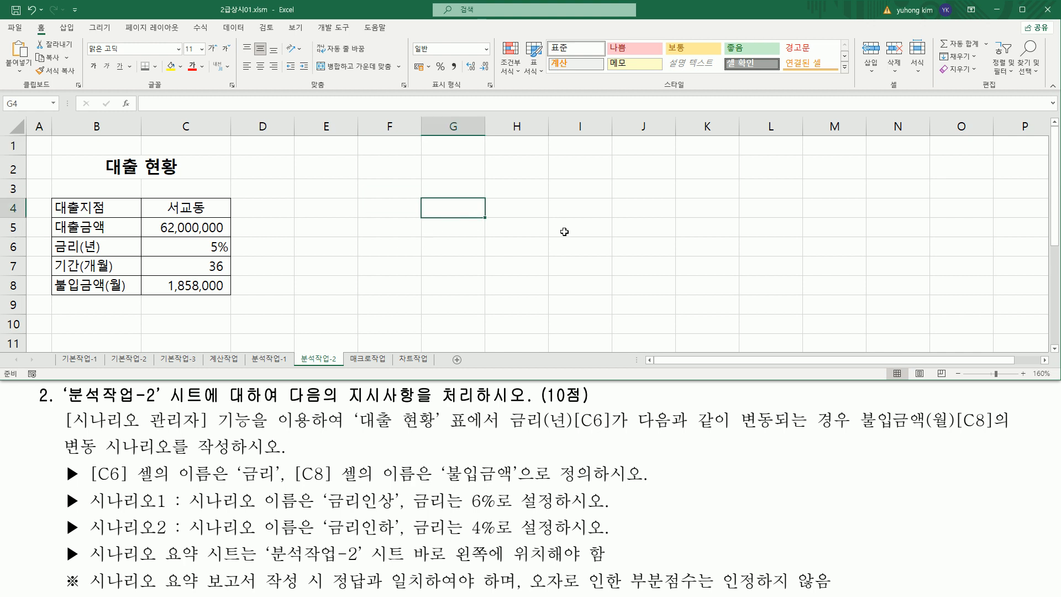
pyautogui.write('1')
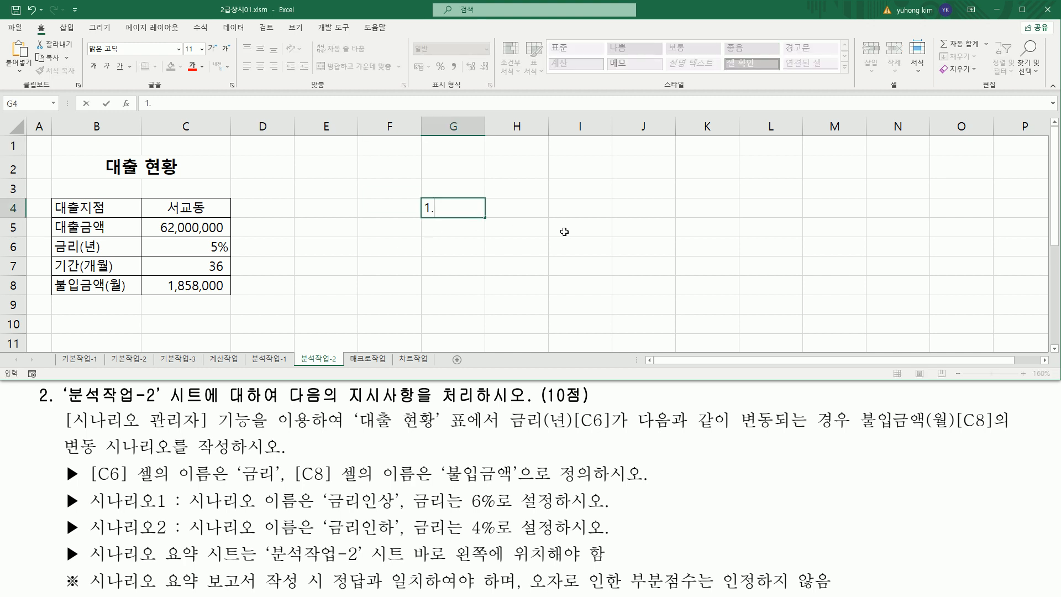
pyautogui.write('. dlfm')
pyautogui.press('BackSpace')
pyautogui.press('BackSpace')
pyautogui.press('BackSpace')
pyautogui.press('BackSpace')
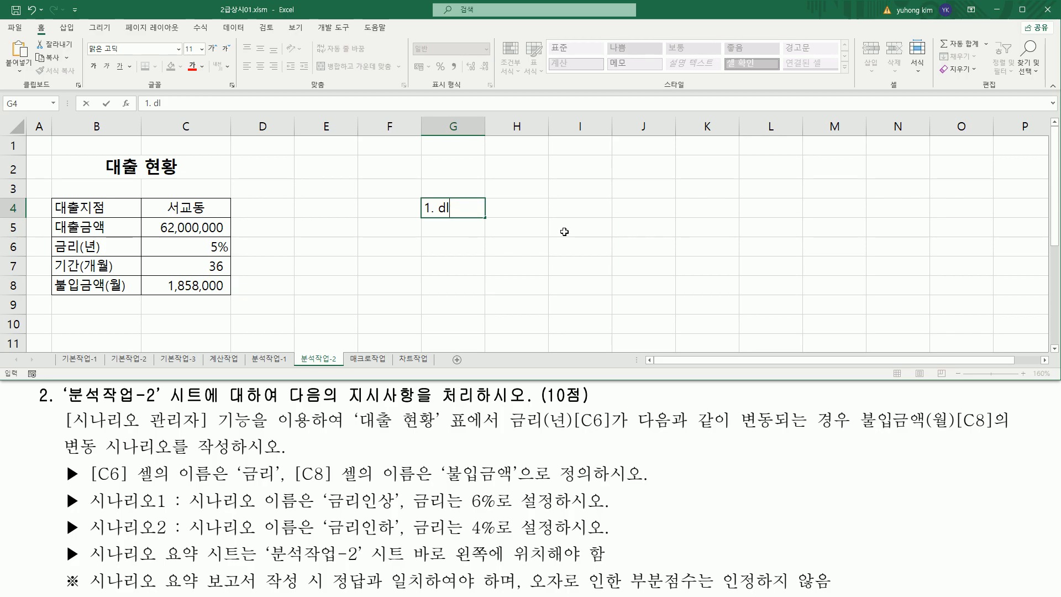
pyautogui.press('Hangul')
pyautogui.write('이르ㅁ정의')
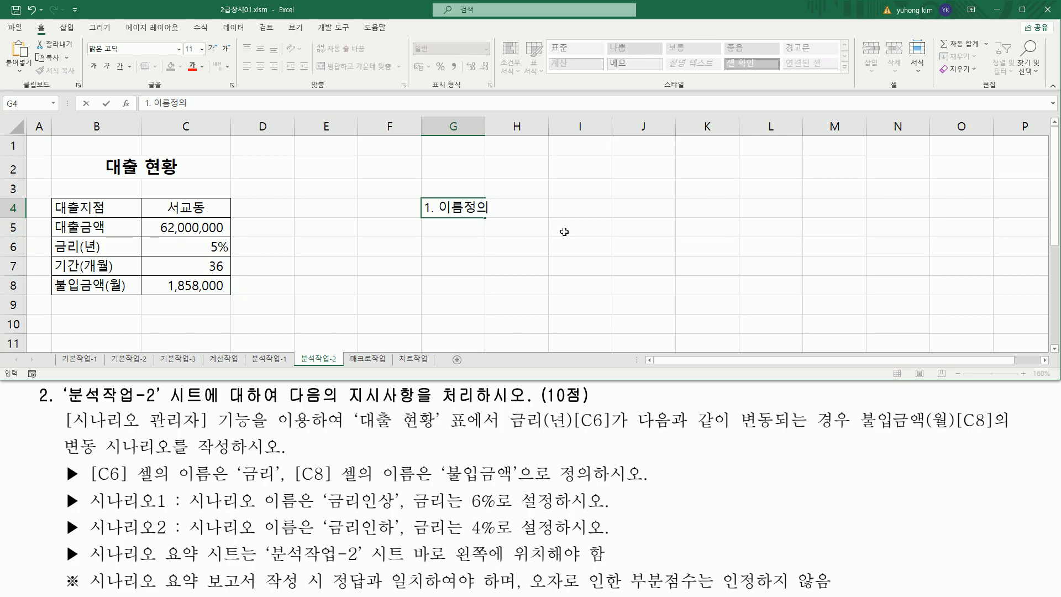
pyautogui.press('Return')
pyautogui.write('2. 시나리오')
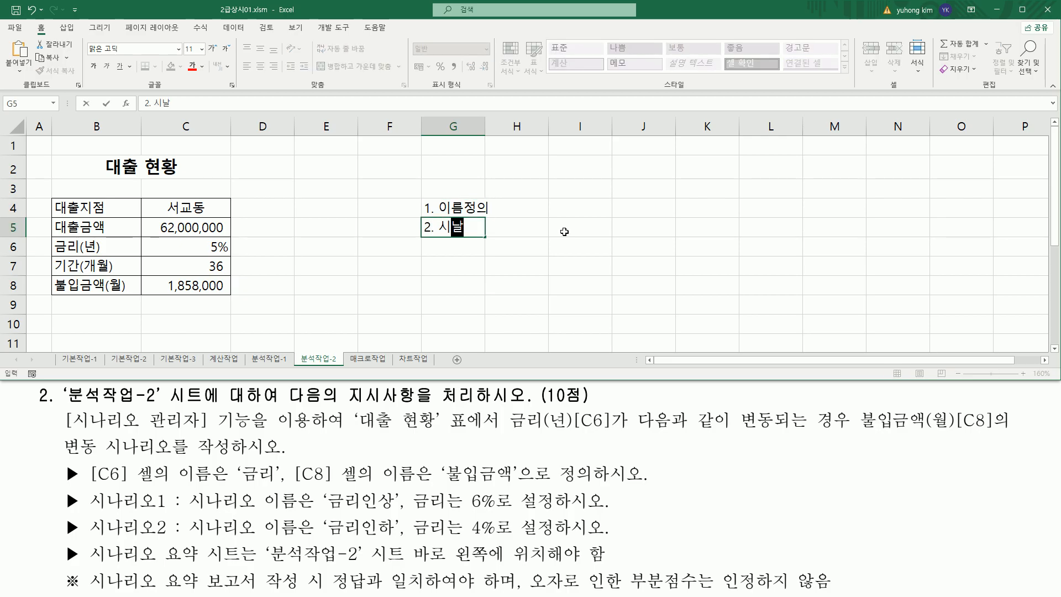
pyautogui.press('Return')
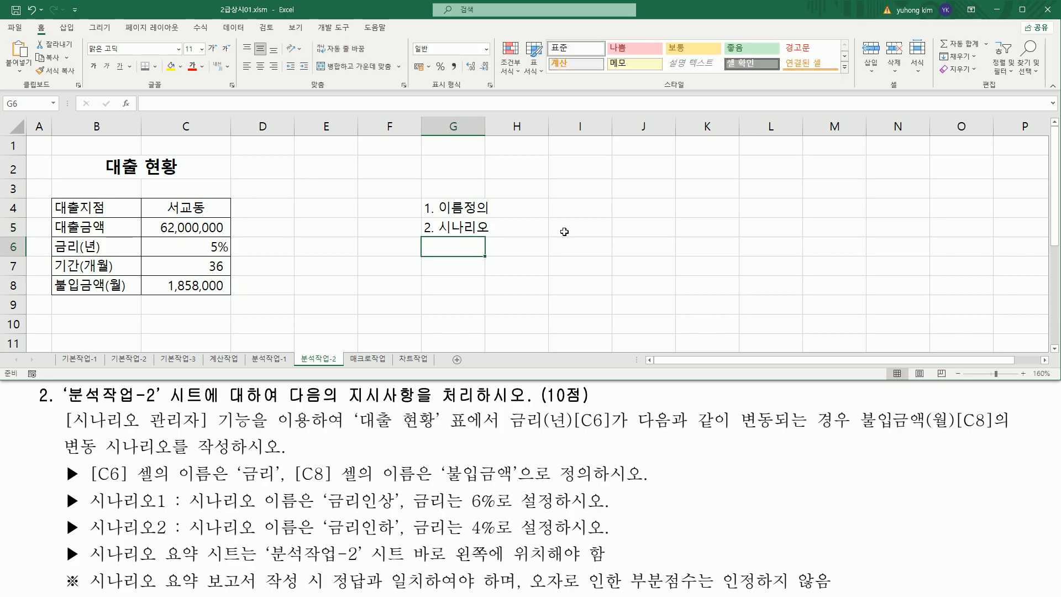
# Define the name "금리" for the interest rate cell C6 in the 대출 현황 table
pyautogui.moveTo(59, 459)
pyautogui.mouseDown()
pyautogui.moveTo(84, 490)
pyautogui.moveTo(515, 486)
pyautogui.moveTo(570, 474)
pyautogui.moveTo(644, 486)
pyautogui.mouseUp()
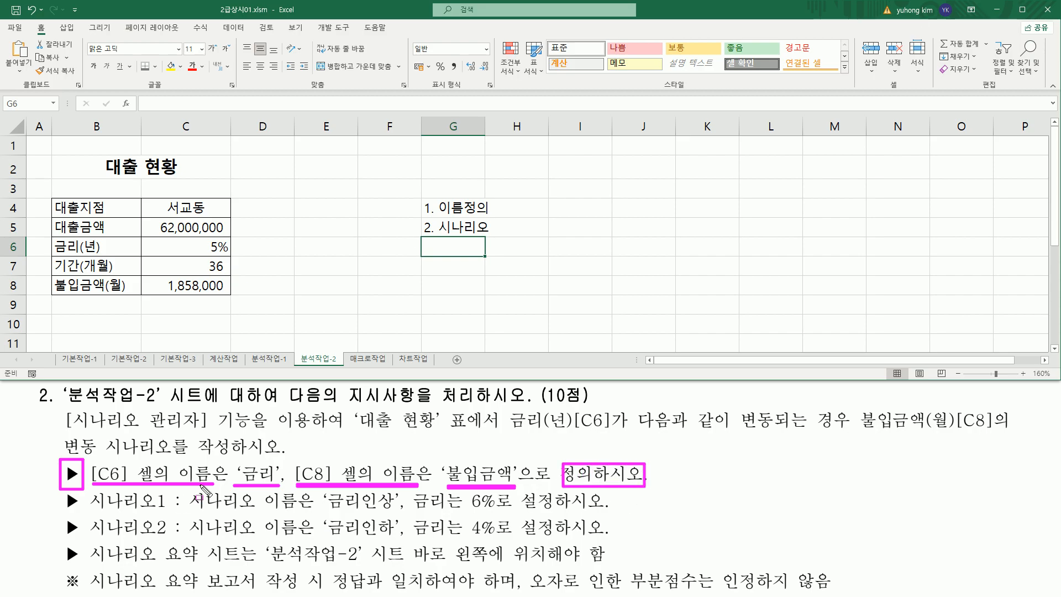
pyautogui.press('Escape')
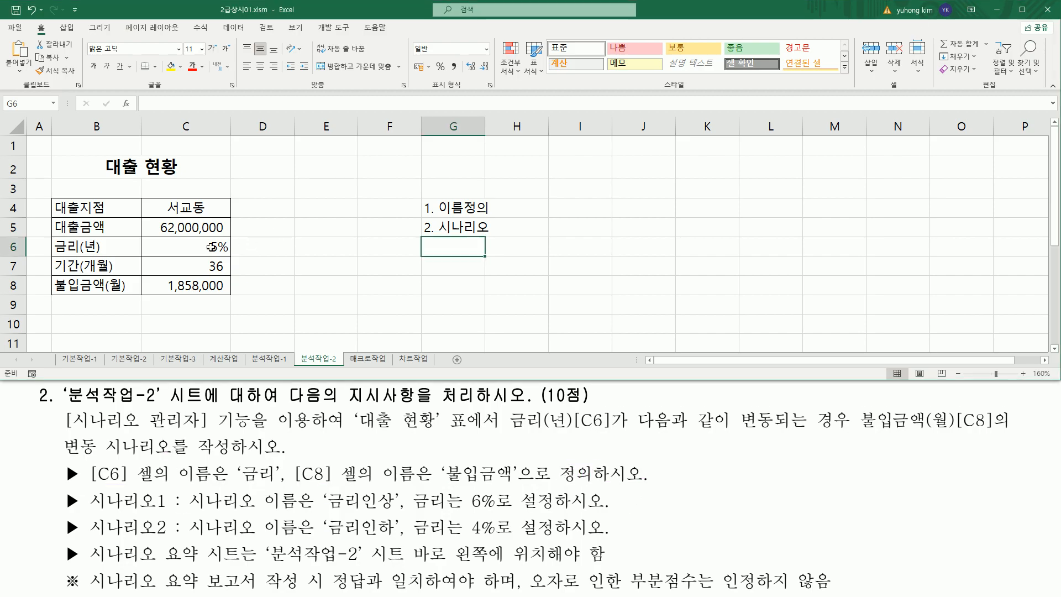
pyautogui.click(212, 247)
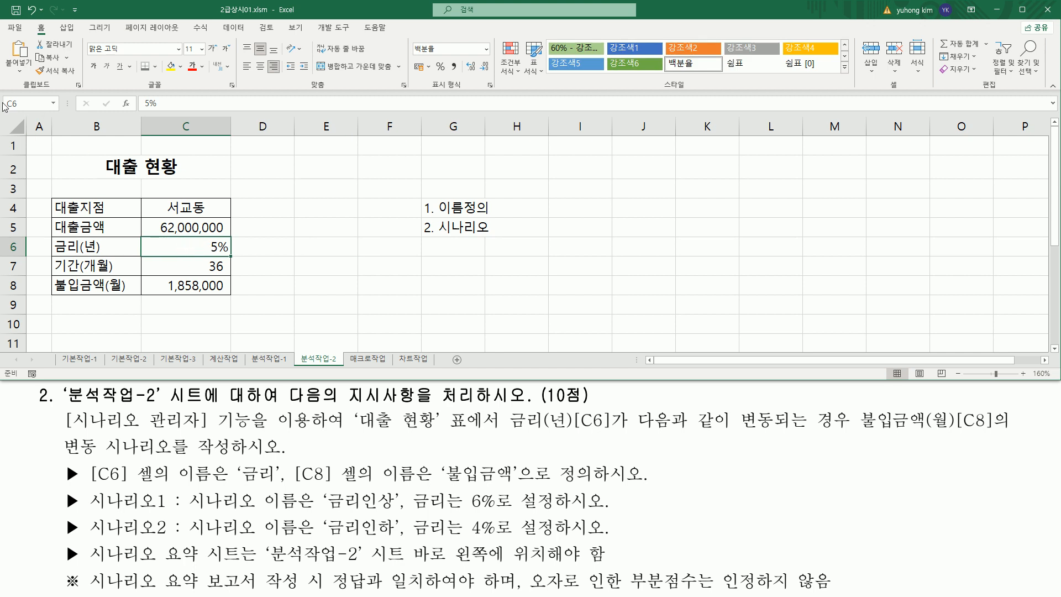
pyautogui.moveTo(3, 106); pyautogui.dragTo(55, 113)
pyautogui.press('Escape')
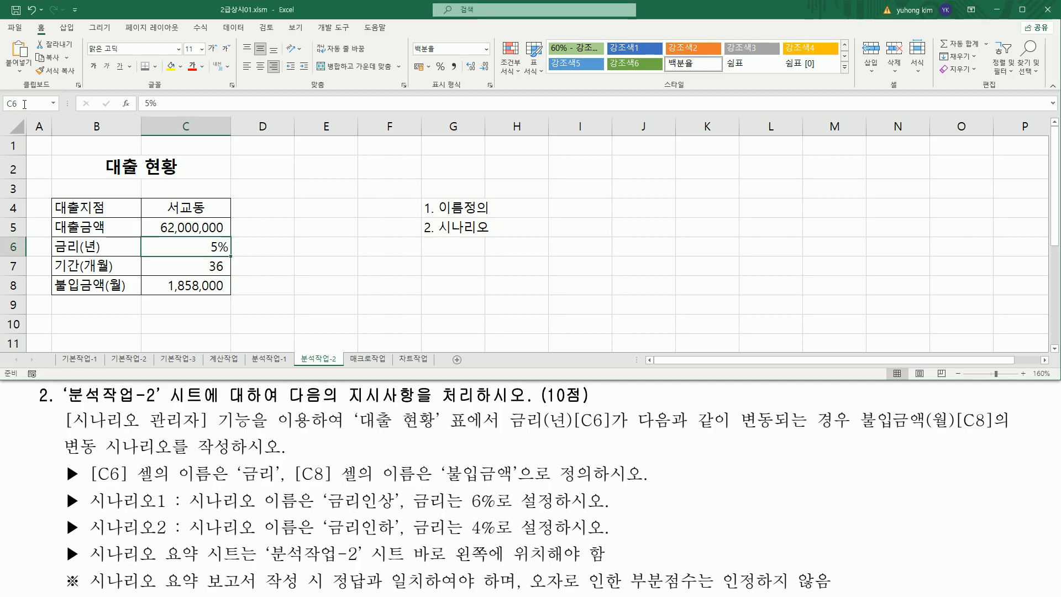
pyautogui.click(28, 104)
pyautogui.write('금리')
pyautogui.press('Return')
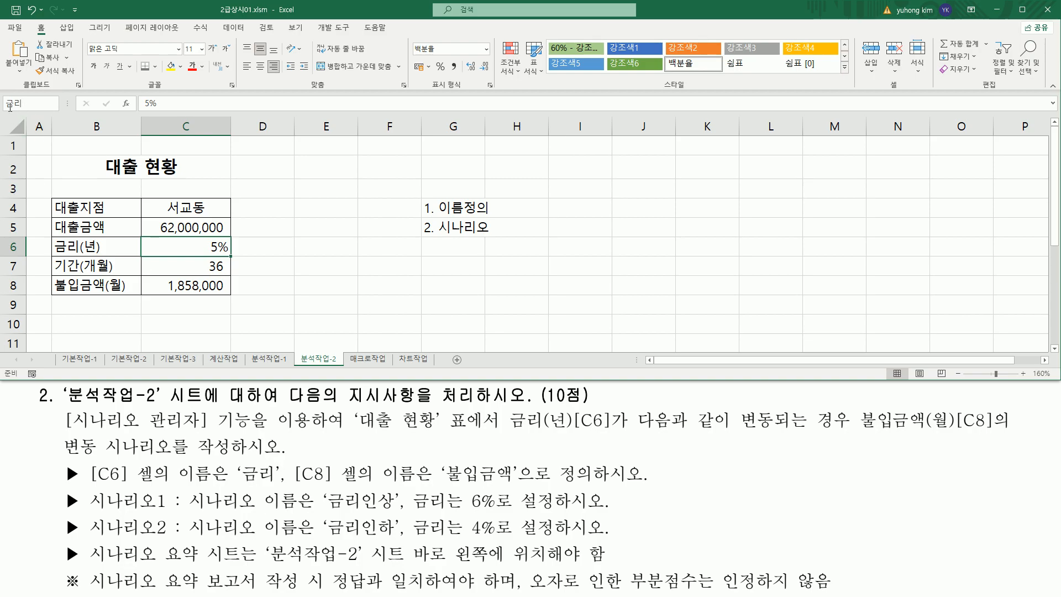
pyautogui.press('Escape')
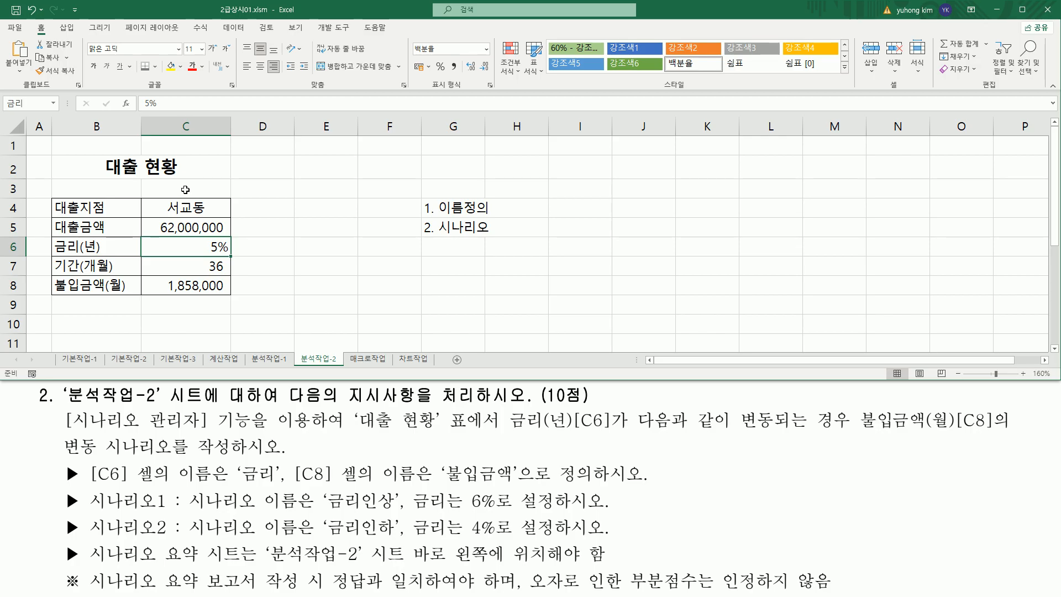
# Define the name "불입금액" for the monthly payment cell C8, and recheck the names of C6 and C8
pyautogui.click(167, 284)
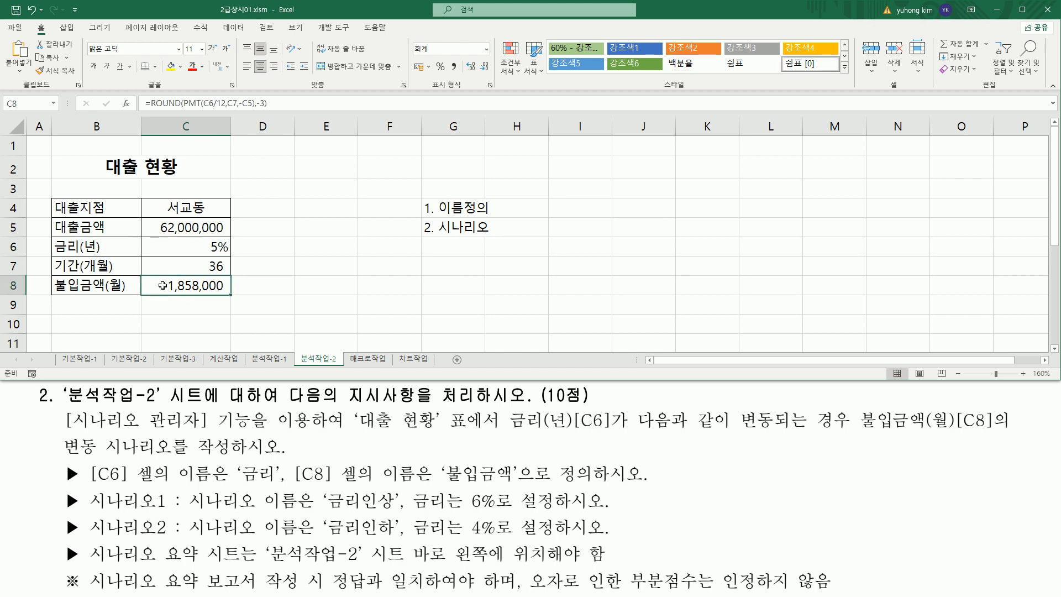
pyautogui.click(25, 102)
pyautogui.write('불입금액')
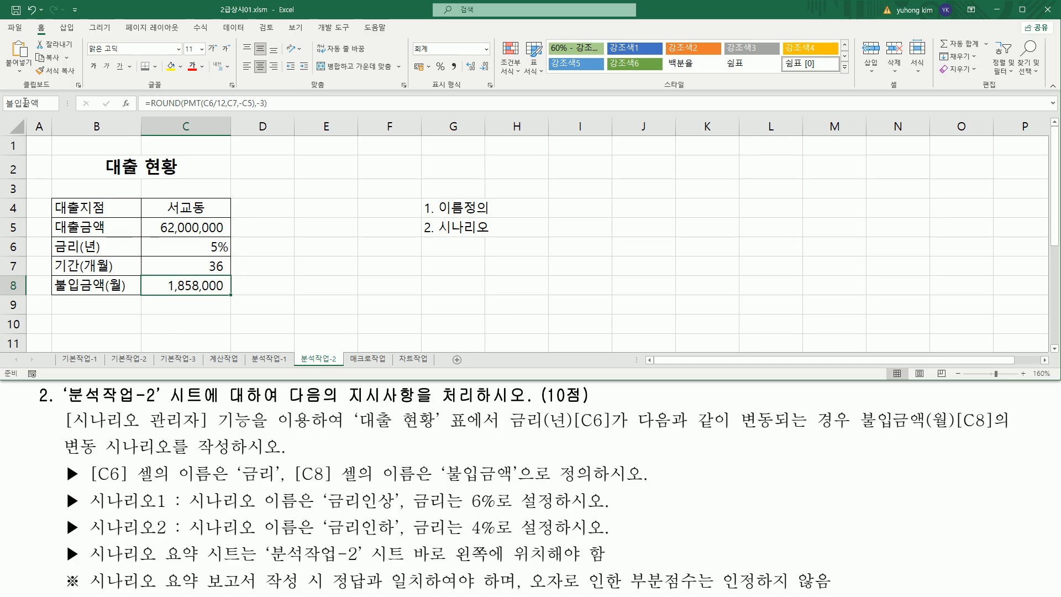
pyautogui.press('Return')
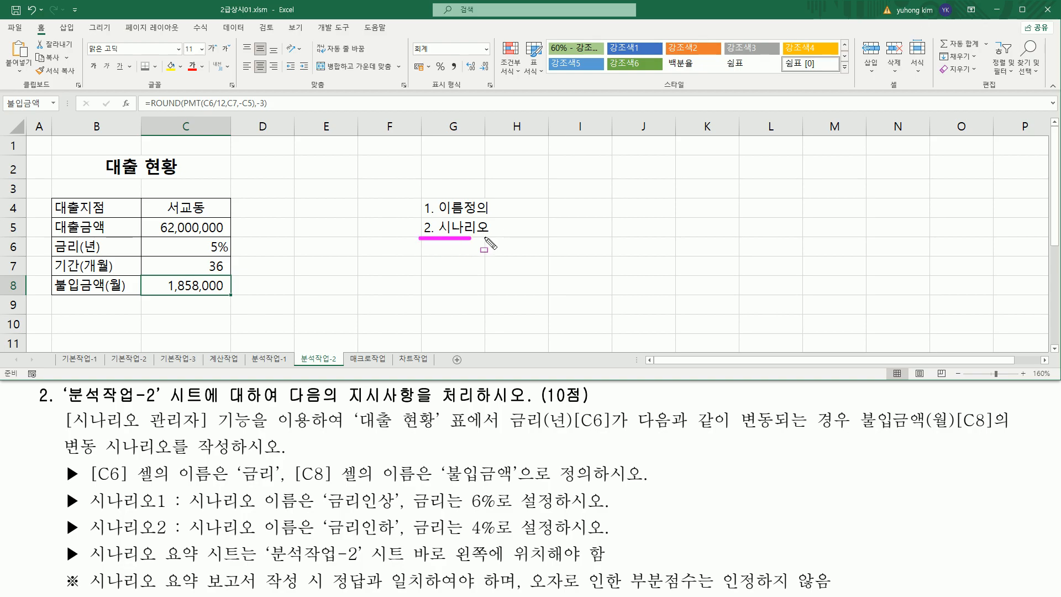
pyautogui.click(221, 247)
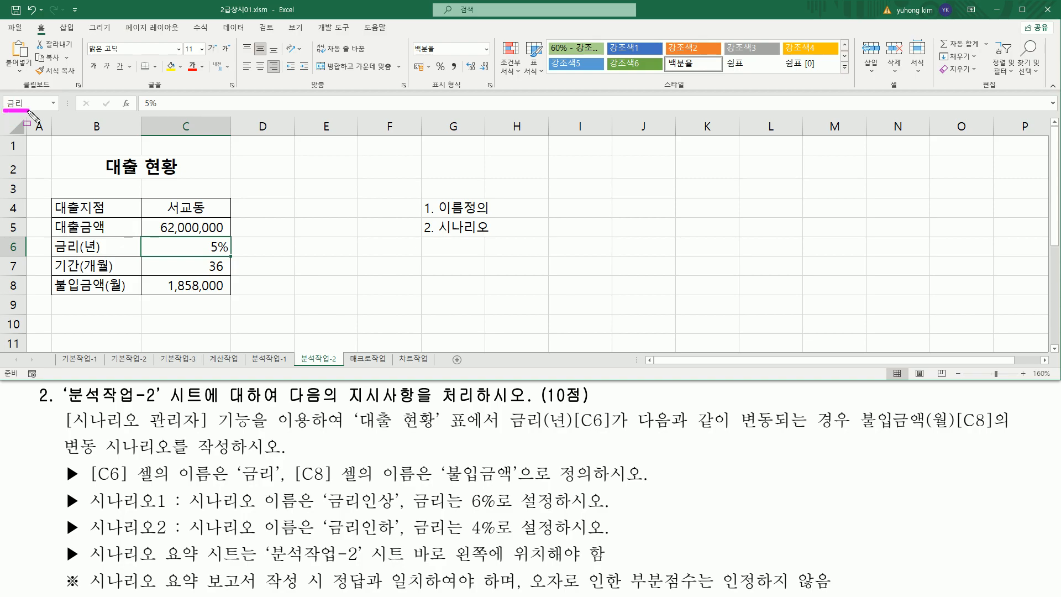
pyautogui.click(182, 285)
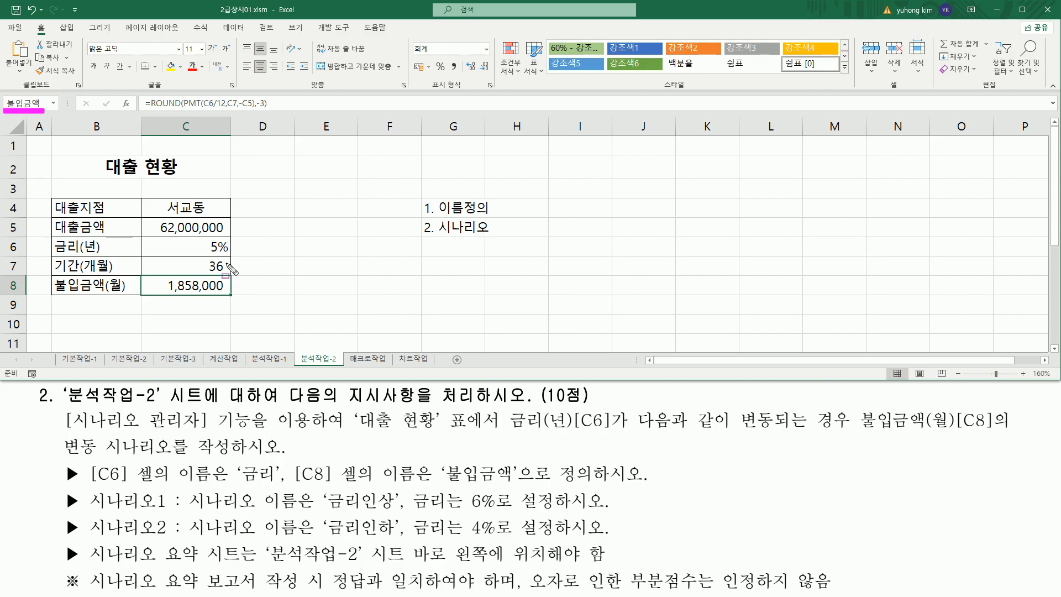
# Open the Scenario Manager (시나리오 관리자) from the What-If Analysis tools for the 분석작업-2 sheet
pyautogui.press('Escape')
pyautogui.hotkey('ctrl', '2')
pyautogui.moveTo(423, 232); pyautogui.dragTo(487, 233)
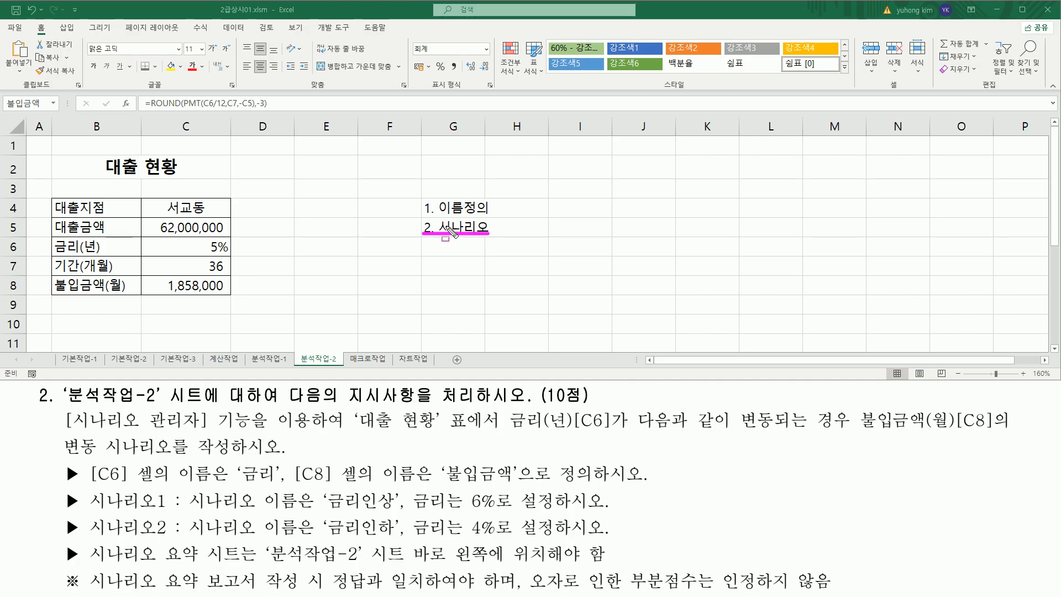
pyautogui.press('Escape')
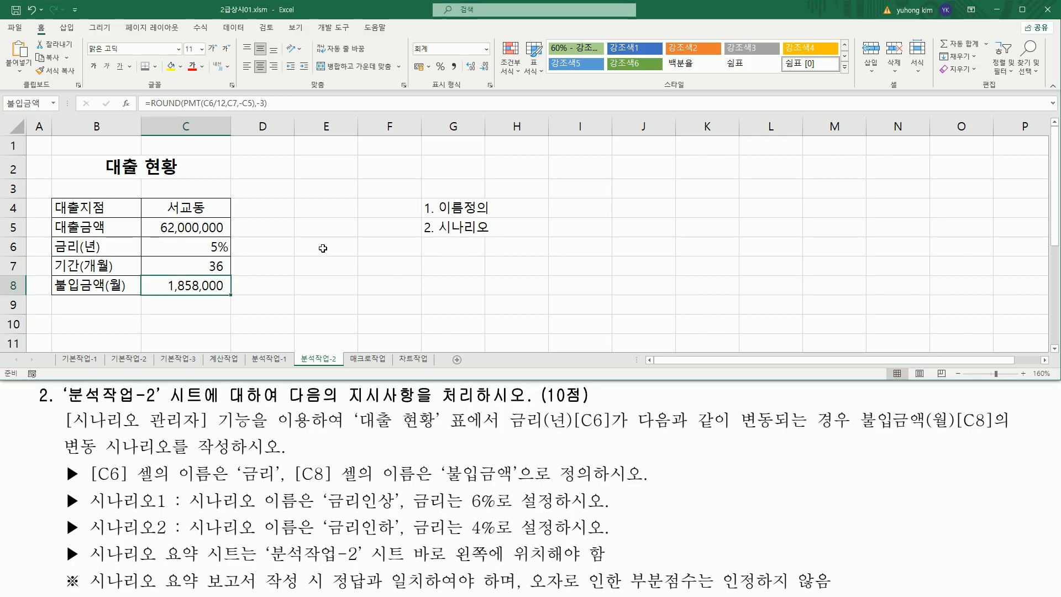
pyautogui.click(235, 28)
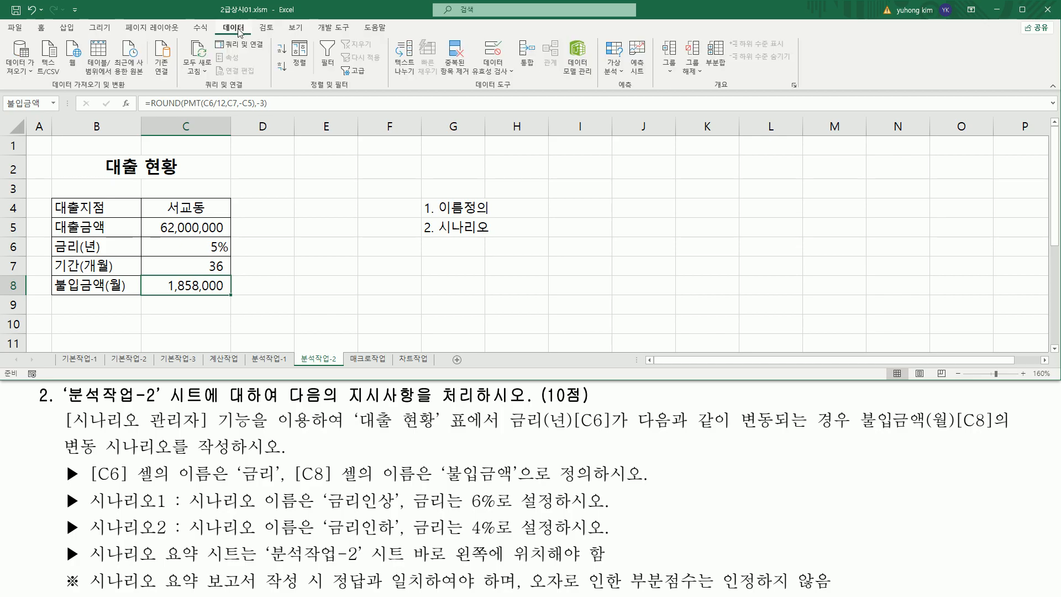
pyautogui.moveTo(217, 20); pyautogui.dragTo(253, 34)
pyautogui.moveTo(604, 91); pyautogui.dragTo(647, 92)
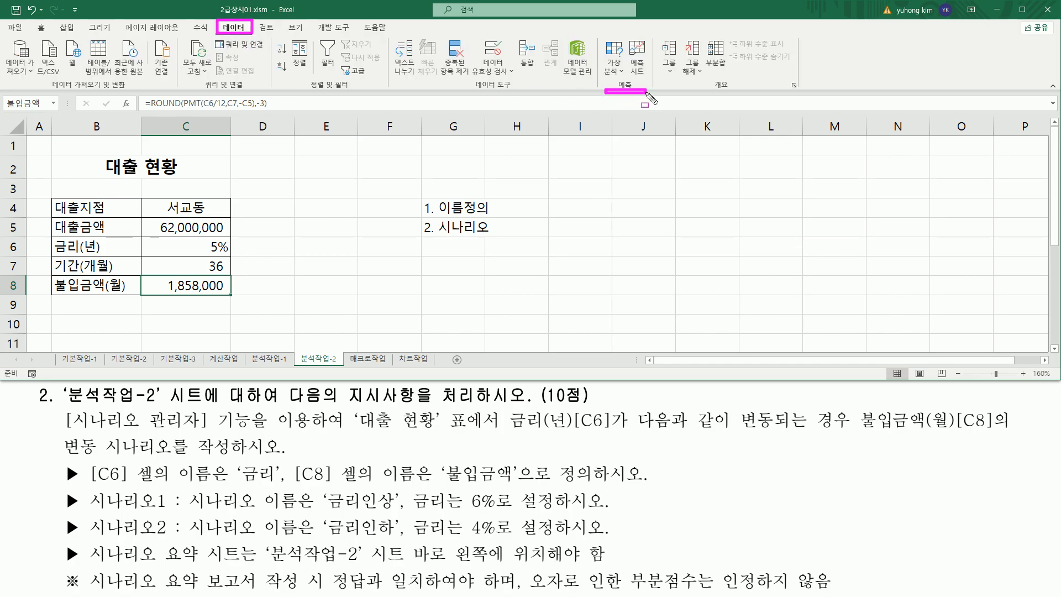
pyautogui.moveTo(600, 38); pyautogui.dragTo(627, 79)
pyautogui.press('Escape')
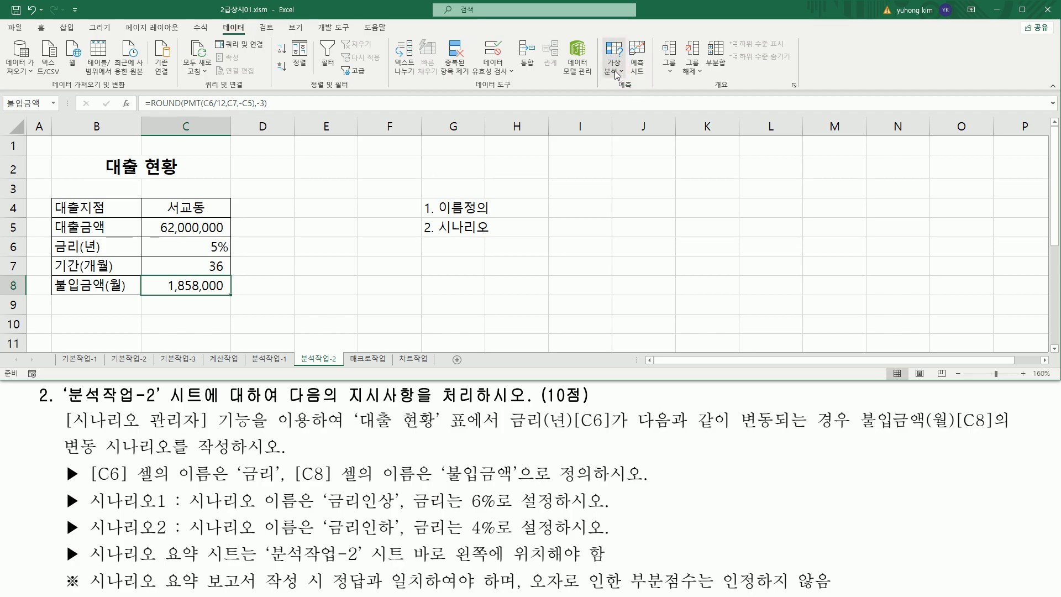
pyautogui.click(616, 75)
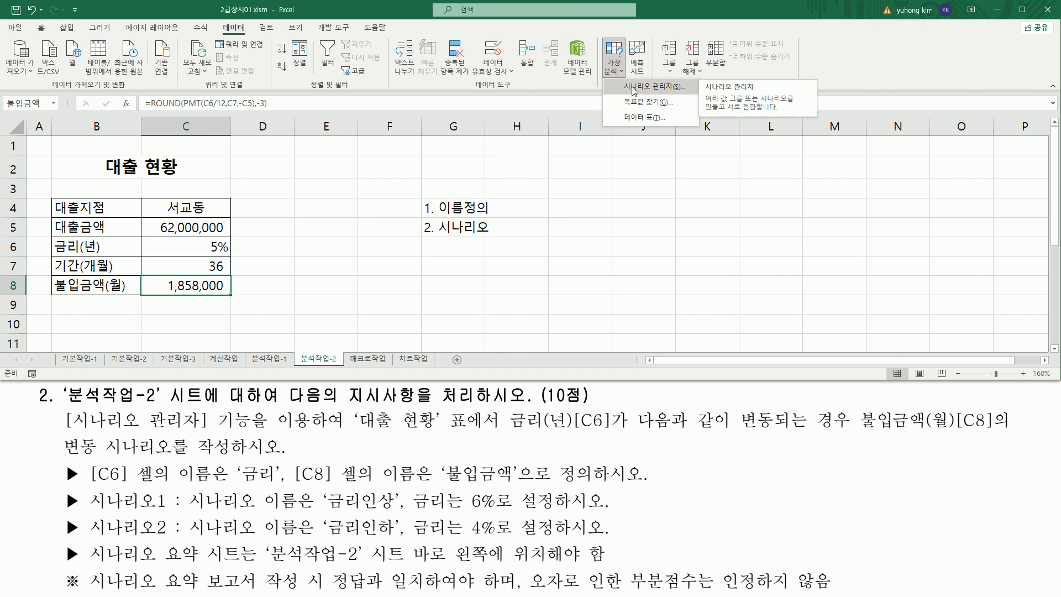
pyautogui.click(633, 89)
pyautogui.moveTo(570, 177)
pyautogui.mouseDown()
pyautogui.moveTo(277, 131)
pyautogui.moveTo(357, 156)
pyautogui.moveTo(543, 352)
pyautogui.mouseUp()
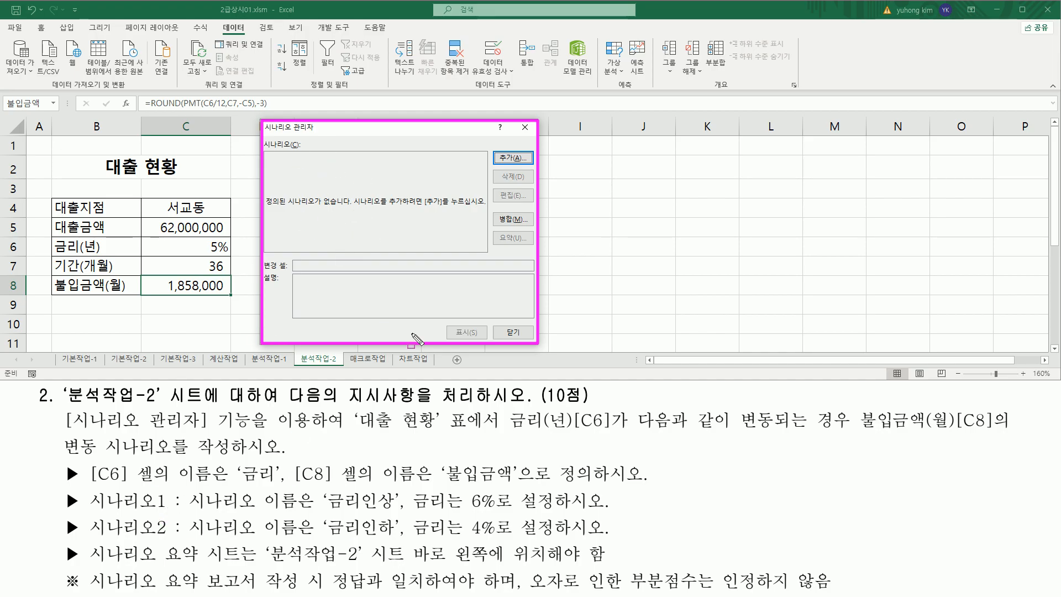
# Read the two scenario requirements, and start a new scenario named "금리인상"
pyautogui.moveTo(86, 512); pyautogui.dragTo(398, 512)
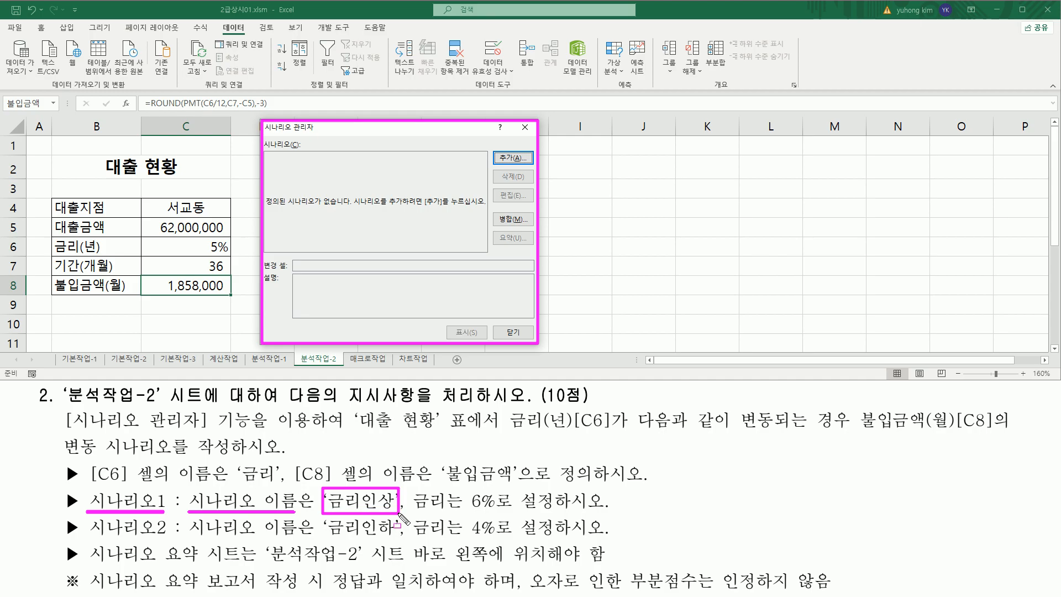
pyautogui.moveTo(469, 511); pyautogui.dragTo(504, 512)
pyautogui.moveTo(92, 537)
pyautogui.mouseDown()
pyautogui.moveTo(326, 537)
pyautogui.moveTo(398, 520)
pyautogui.moveTo(322, 517)
pyautogui.mouseUp()
pyautogui.moveTo(471, 538); pyautogui.dragTo(509, 537)
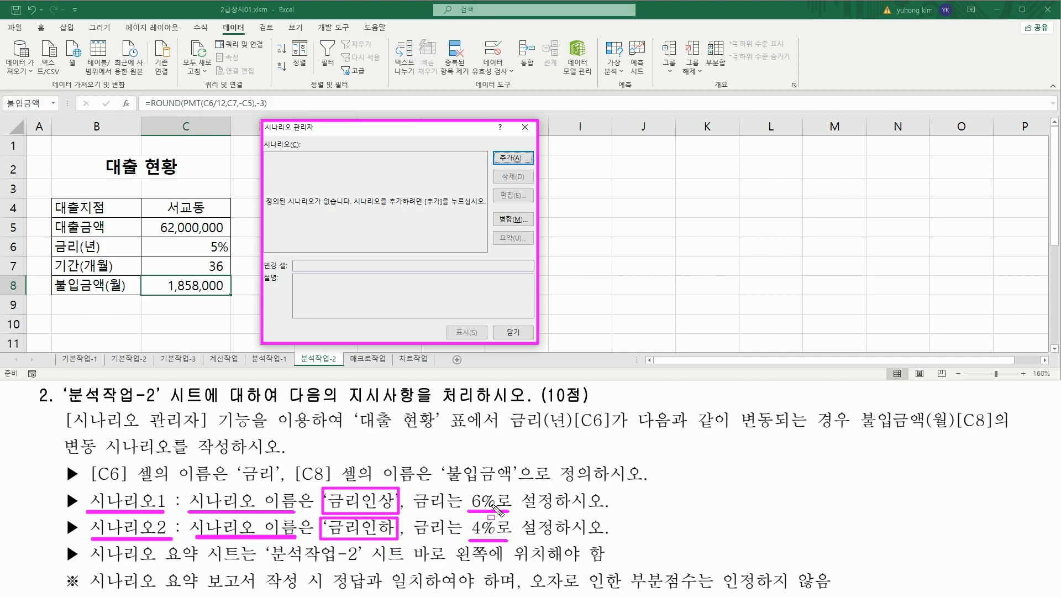
pyautogui.press('Escape')
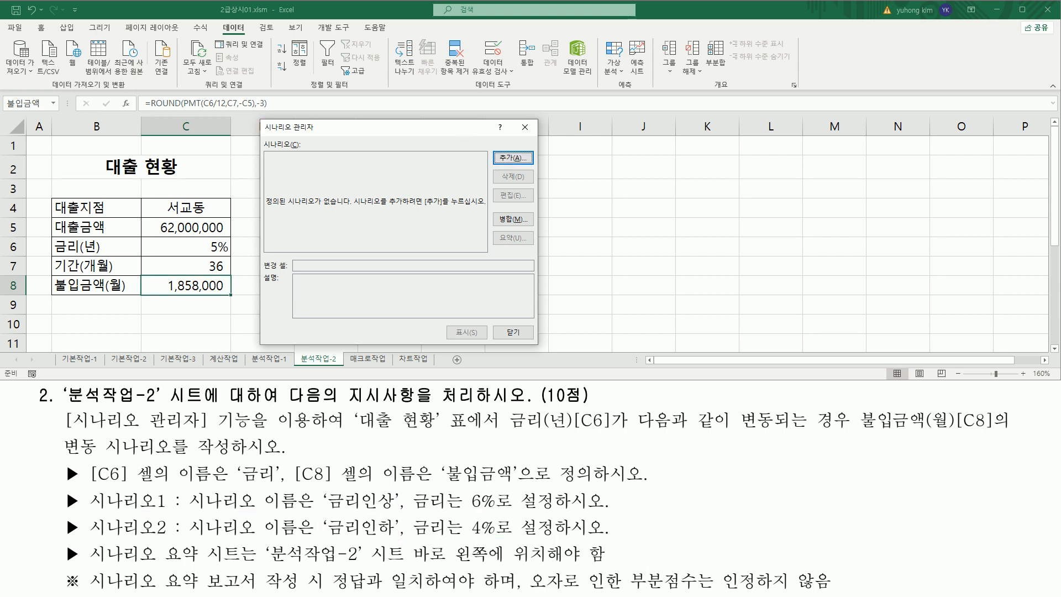
pyautogui.click(519, 161)
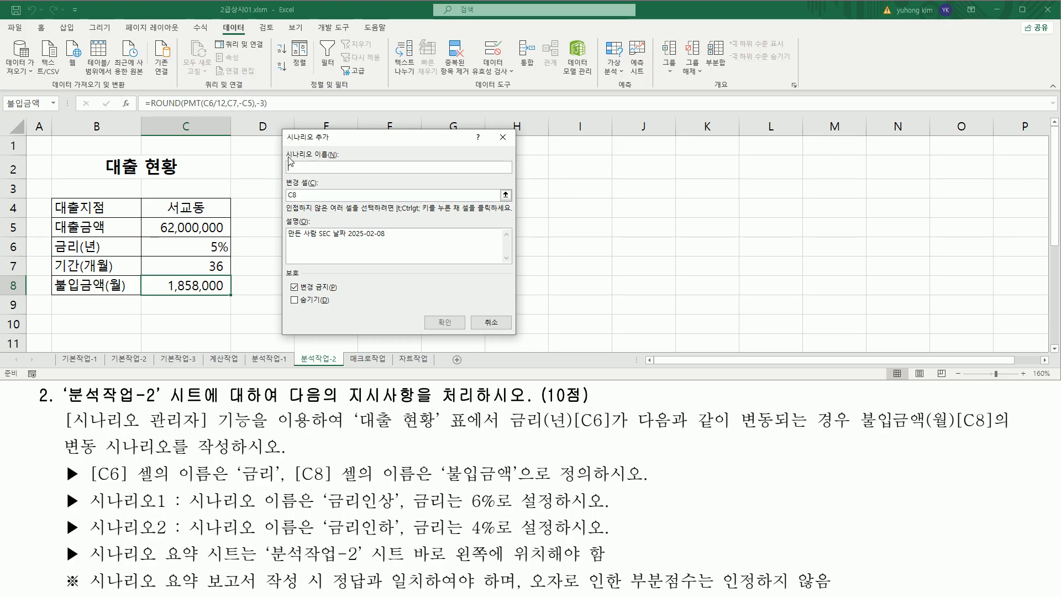
pyautogui.moveTo(284, 146); pyautogui.dragTo(352, 178)
pyautogui.press('Escape')
pyautogui.write('금리인상')
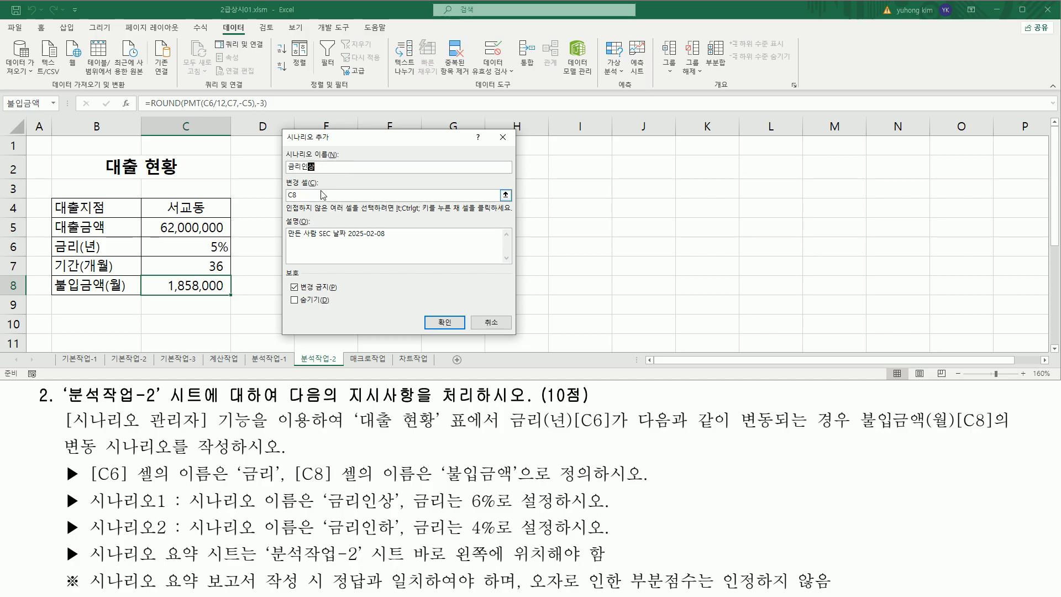
# Set the changing cell of the 금리인상 scenario to $C$6 and proceed to its scenario values
pyautogui.moveTo(320, 507); pyautogui.dragTo(386, 506)
pyautogui.moveTo(466, 508); pyautogui.dragTo(495, 508)
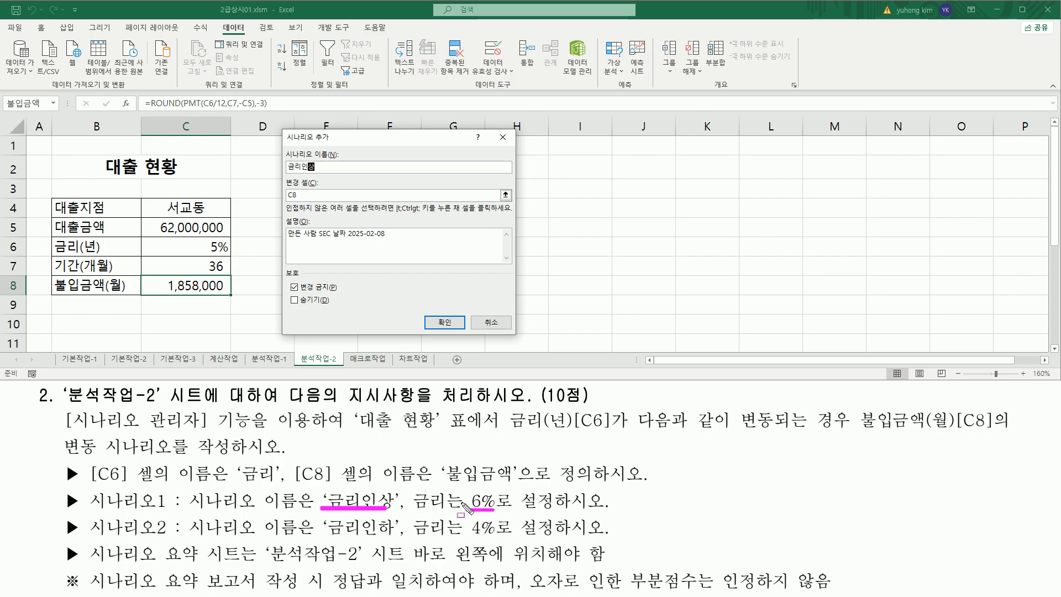
pyautogui.moveTo(209, 239); pyautogui.dragTo(234, 260)
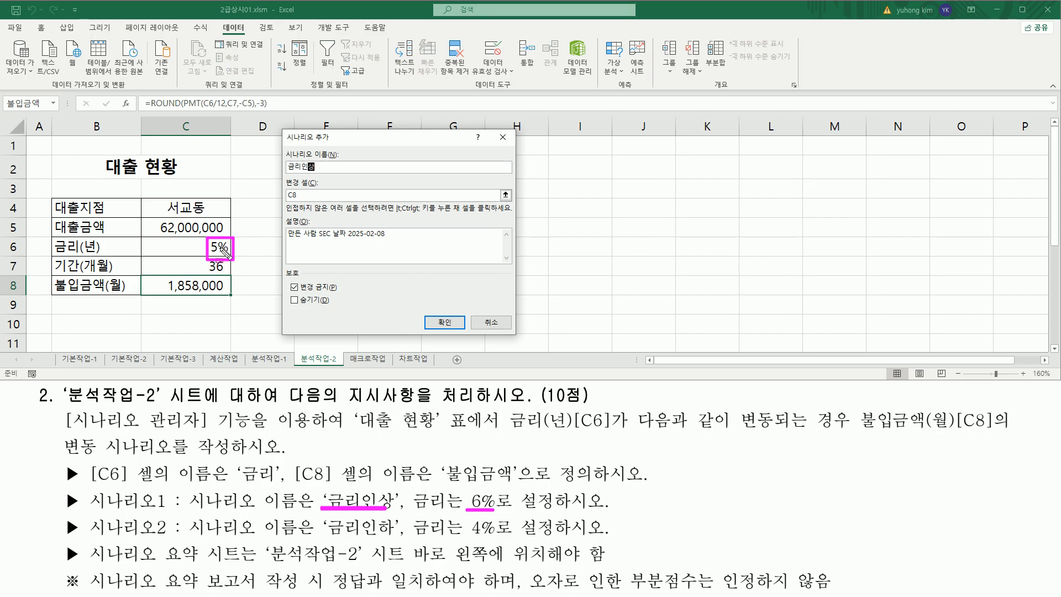
pyautogui.press('Escape')
pyautogui.click(319, 194)
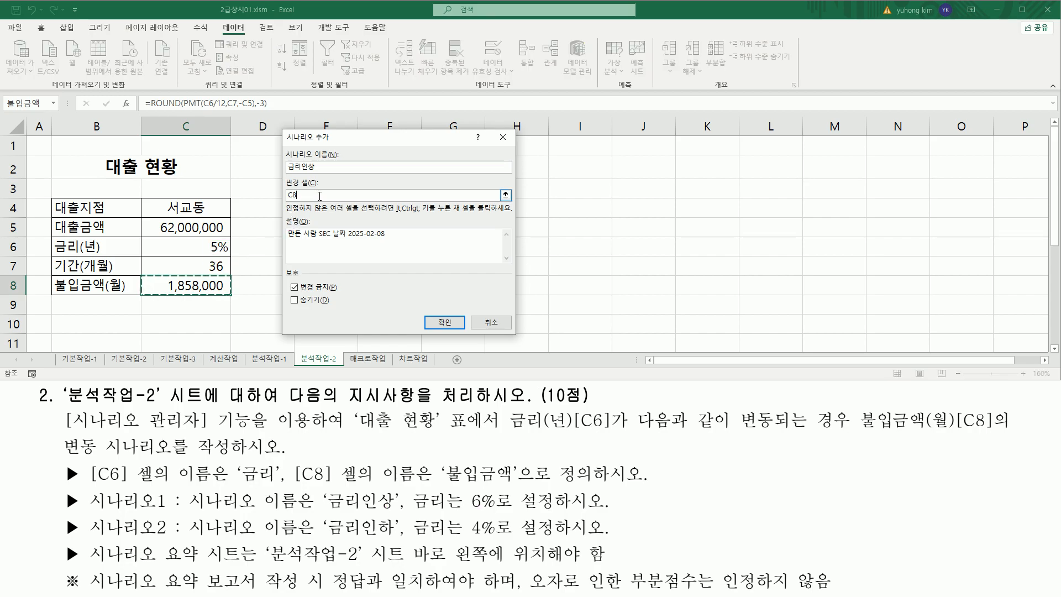
pyautogui.click(197, 246)
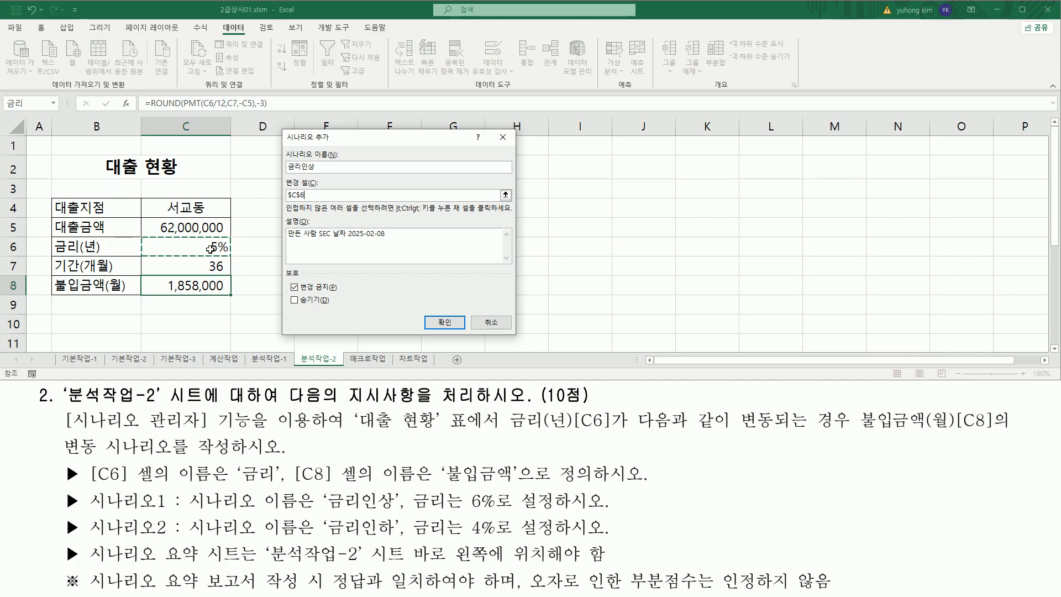
pyautogui.moveTo(190, 237); pyautogui.dragTo(231, 256)
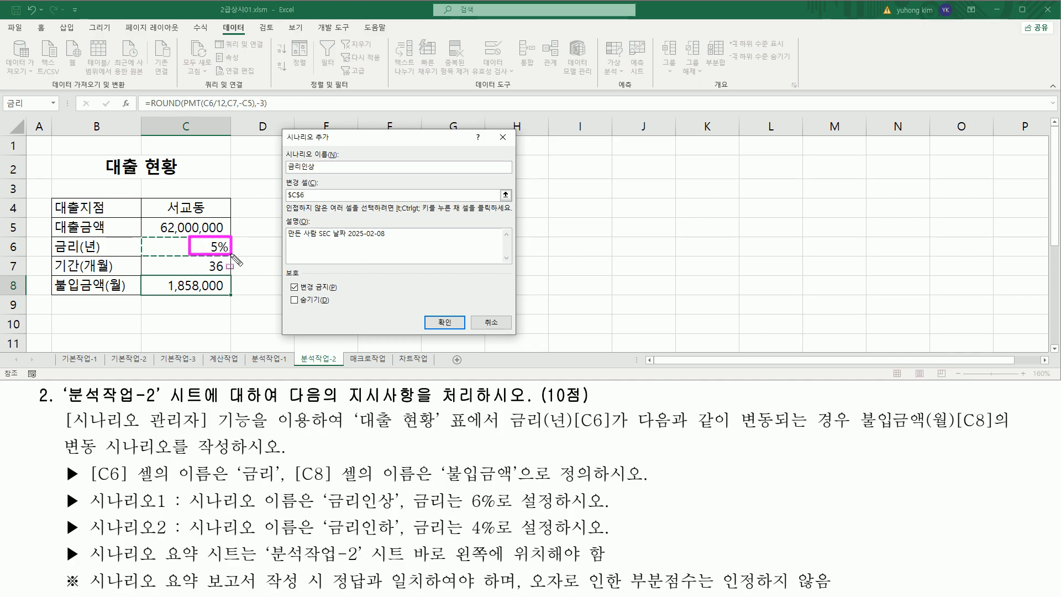
pyautogui.moveTo(284, 202)
pyautogui.mouseDown()
pyautogui.moveTo(310, 203)
pyautogui.moveTo(285, 191)
pyautogui.moveTo(310, 188)
pyautogui.mouseUp()
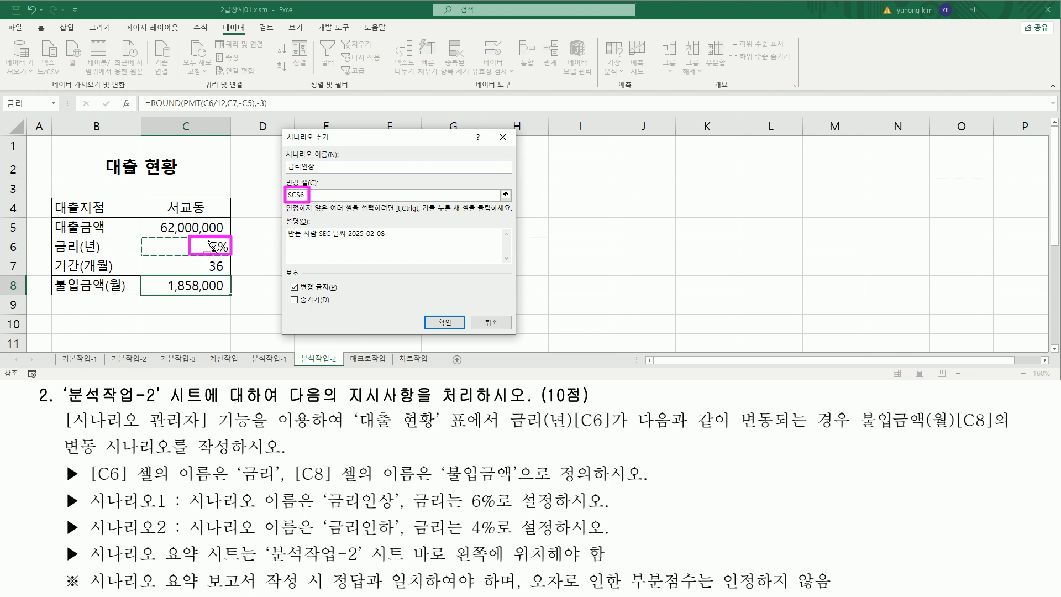
pyautogui.moveTo(465, 508); pyautogui.dragTo(495, 508)
pyautogui.moveTo(422, 309); pyautogui.dragTo(464, 330)
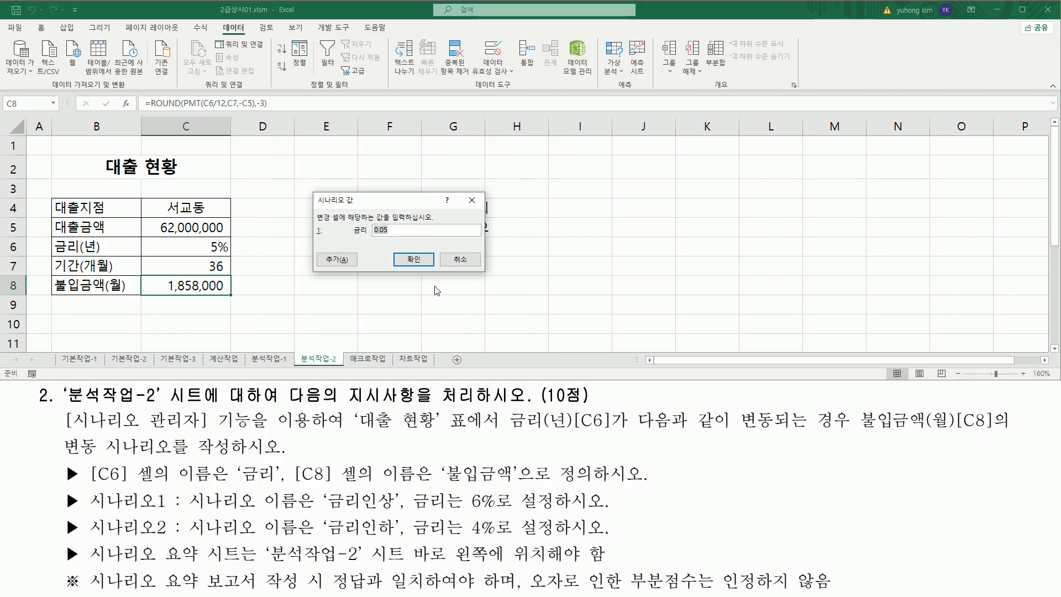
# Enter 6% as the 금리 value for the 금리인상 scenario
pyautogui.moveTo(314, 192)
pyautogui.mouseDown()
pyautogui.moveTo(369, 207)
pyautogui.moveTo(458, 267)
pyautogui.moveTo(489, 275)
pyautogui.mouseUp()
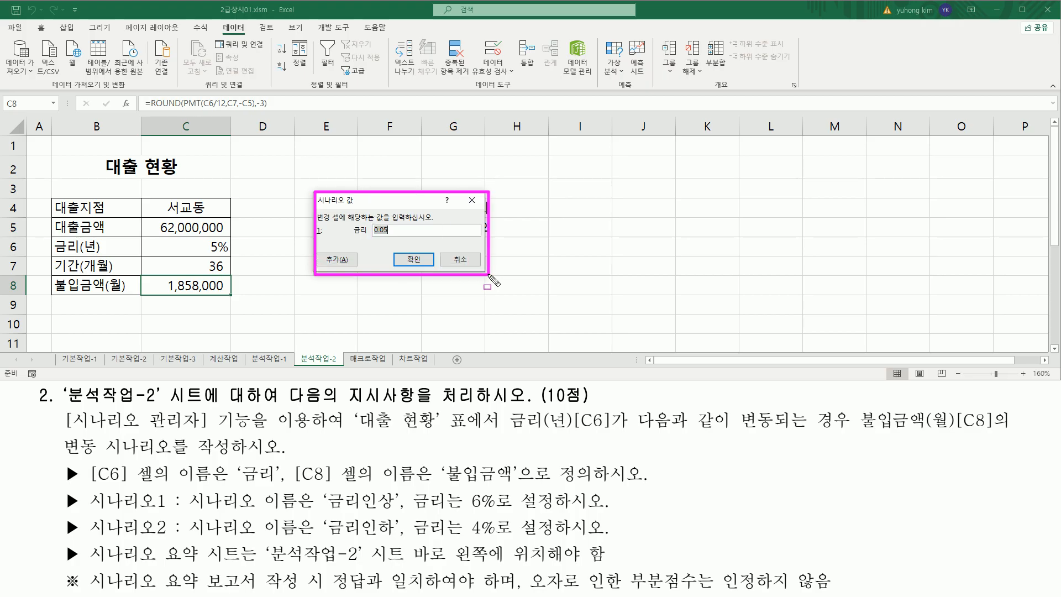
pyautogui.moveTo(350, 237); pyautogui.dragTo(362, 236)
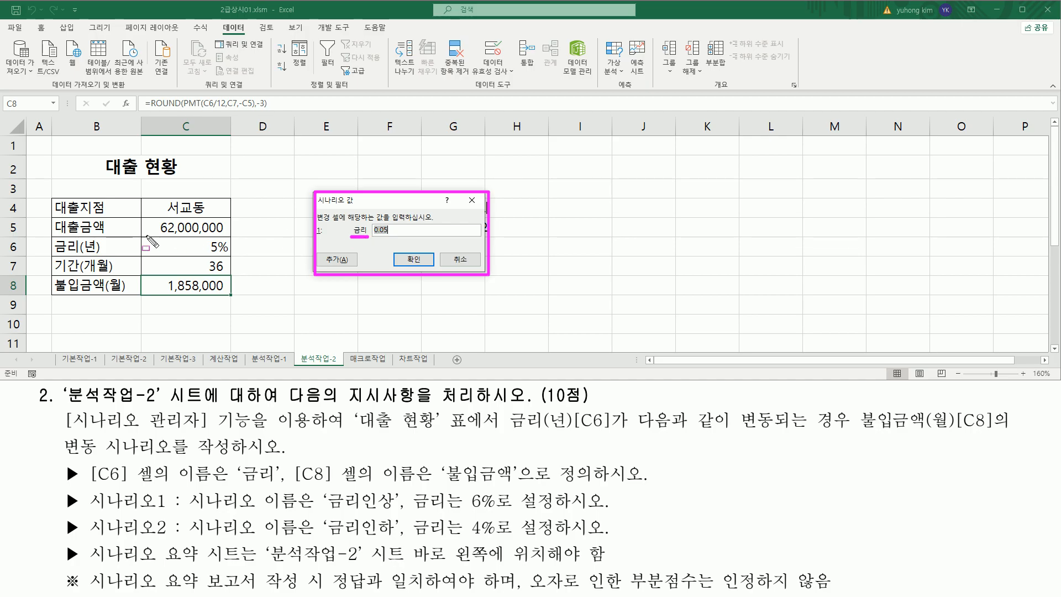
pyautogui.moveTo(143, 236); pyautogui.dragTo(231, 254)
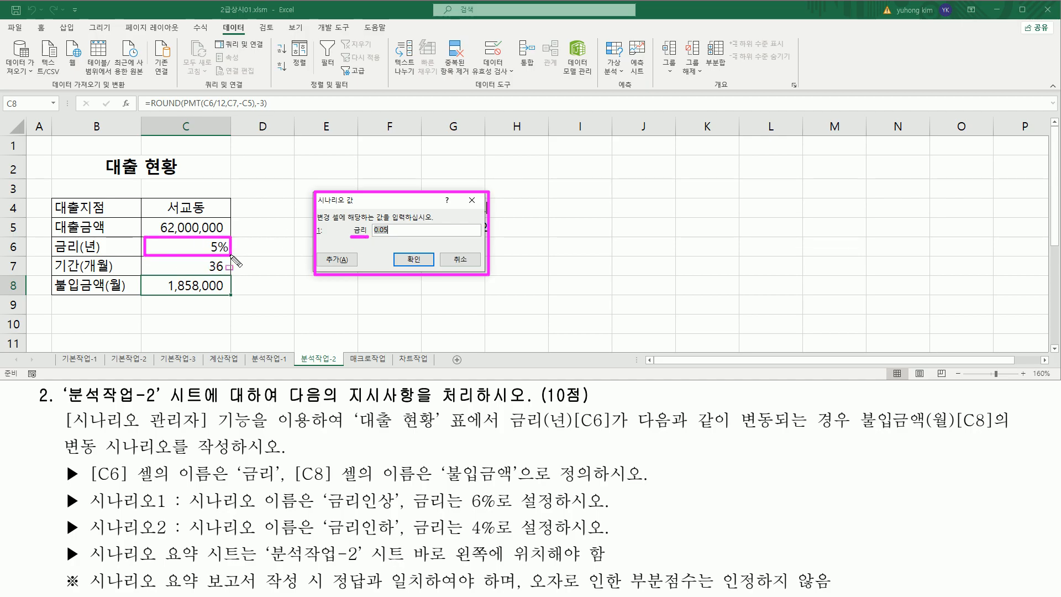
pyautogui.moveTo(87, 485); pyautogui.dragTo(276, 484)
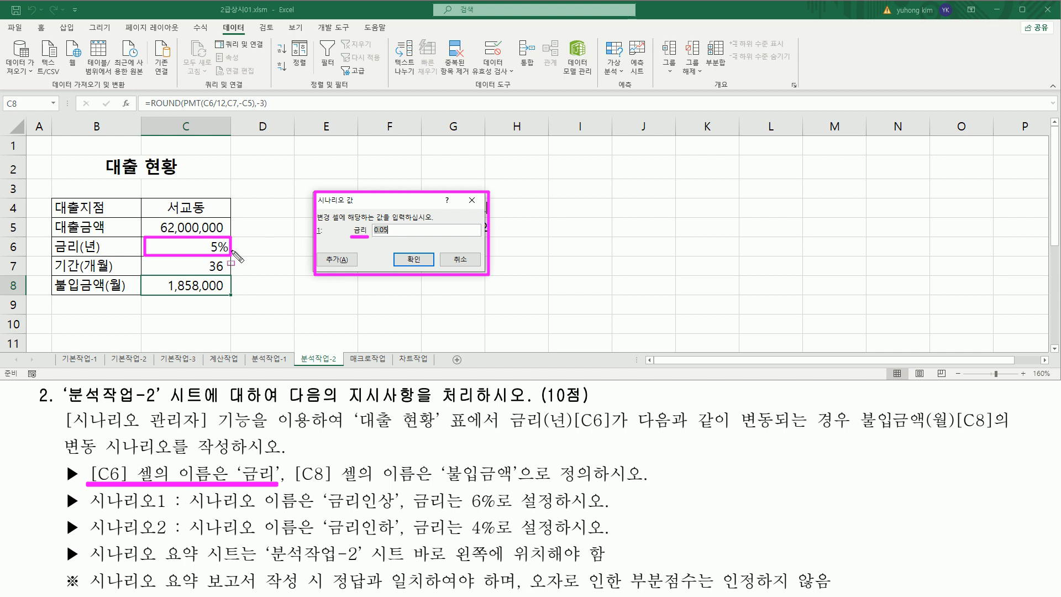
pyautogui.moveTo(466, 509); pyautogui.dragTo(494, 509)
pyautogui.press('Escape')
pyautogui.click(404, 200)
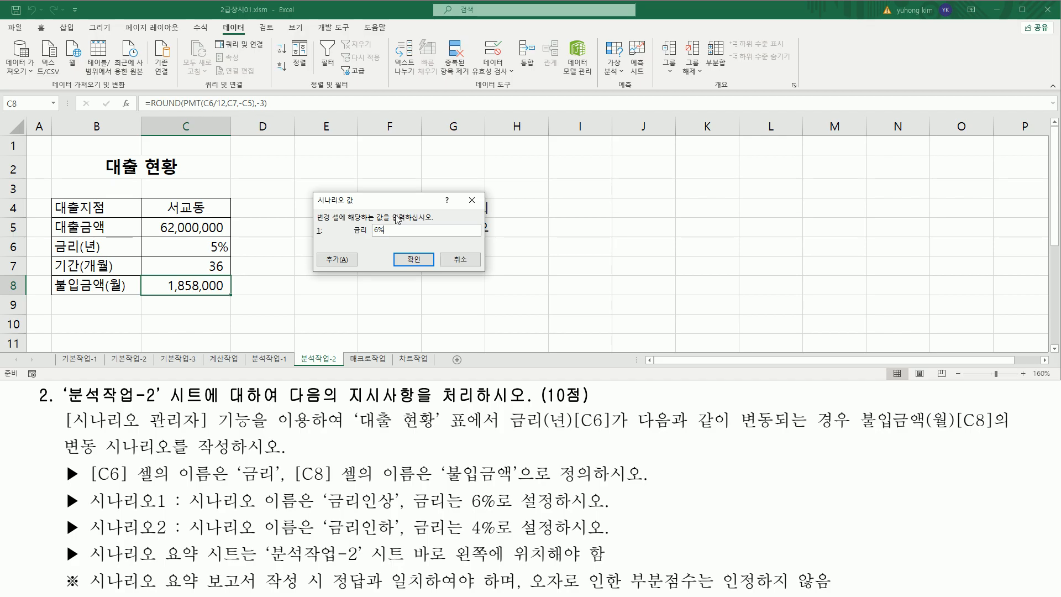
# Add the 금리인상 scenario and start another scenario named "금리인하"
pyautogui.moveTo(313, 238); pyautogui.dragTo(392, 239)
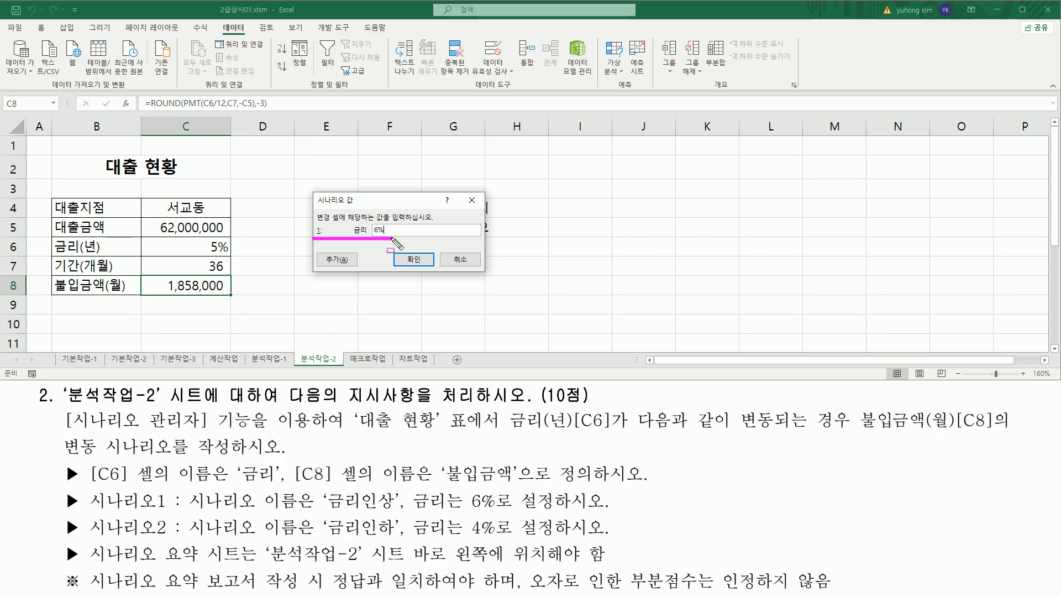
pyautogui.moveTo(90, 535); pyautogui.dragTo(172, 534)
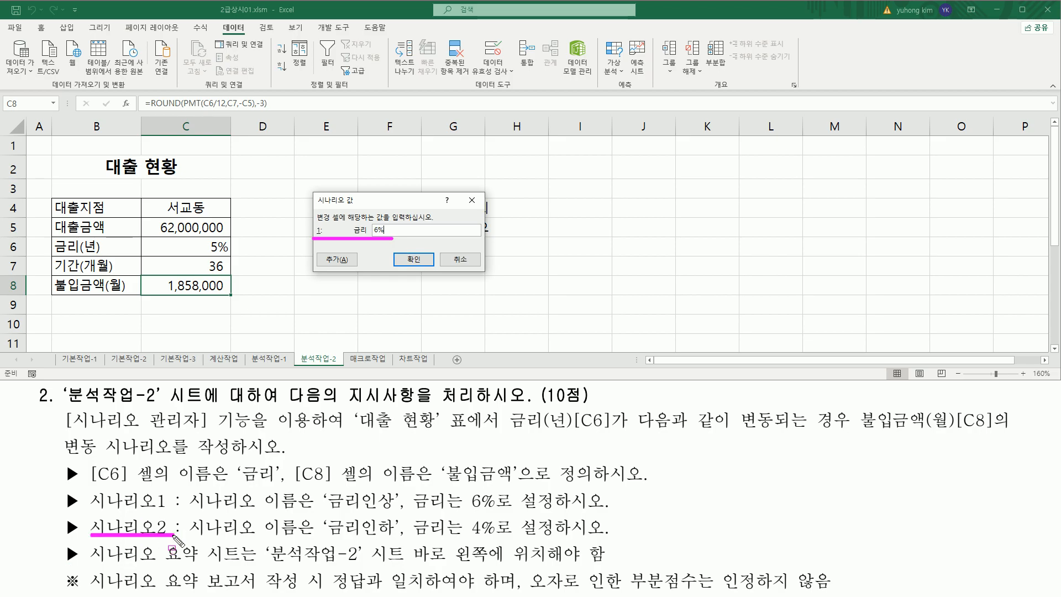
pyautogui.moveTo(320, 252); pyautogui.dragTo(356, 271)
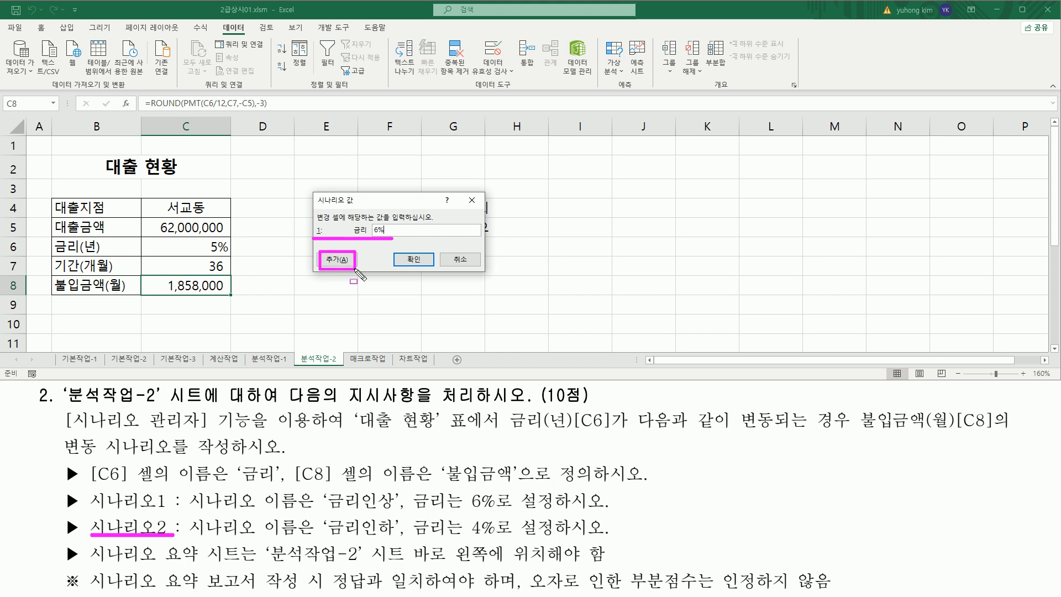
pyautogui.press('Escape')
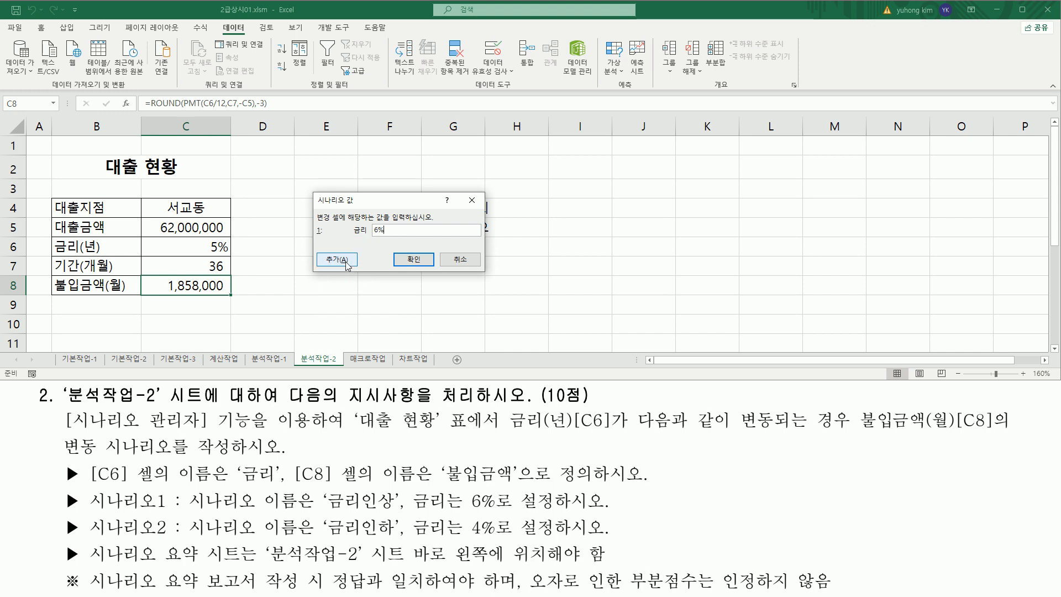
pyautogui.click(346, 263)
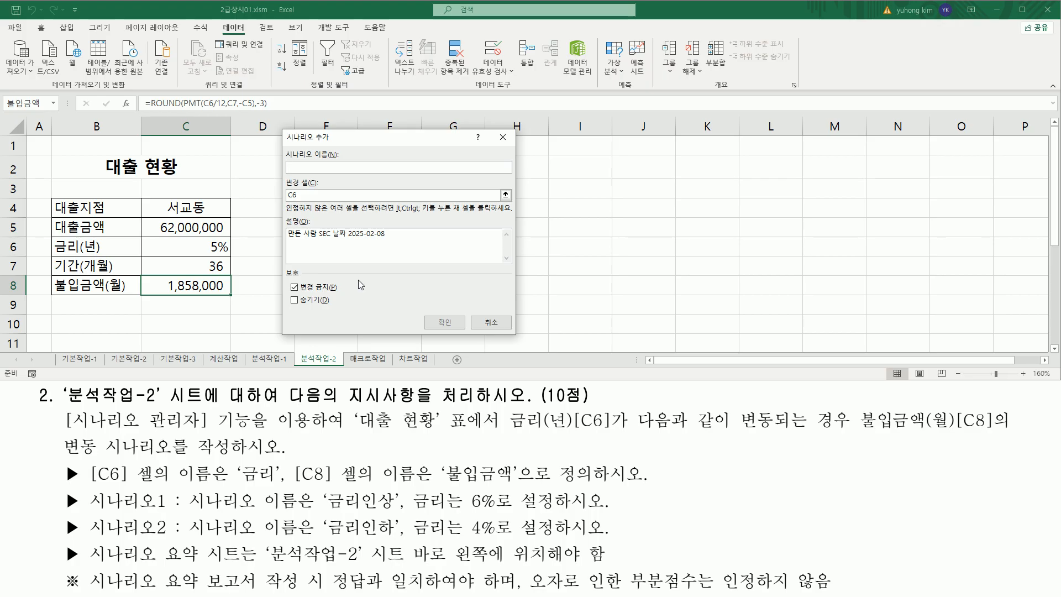
pyautogui.hotkey('ctrl', '2')
pyautogui.moveTo(285, 130); pyautogui.dragTo(334, 144)
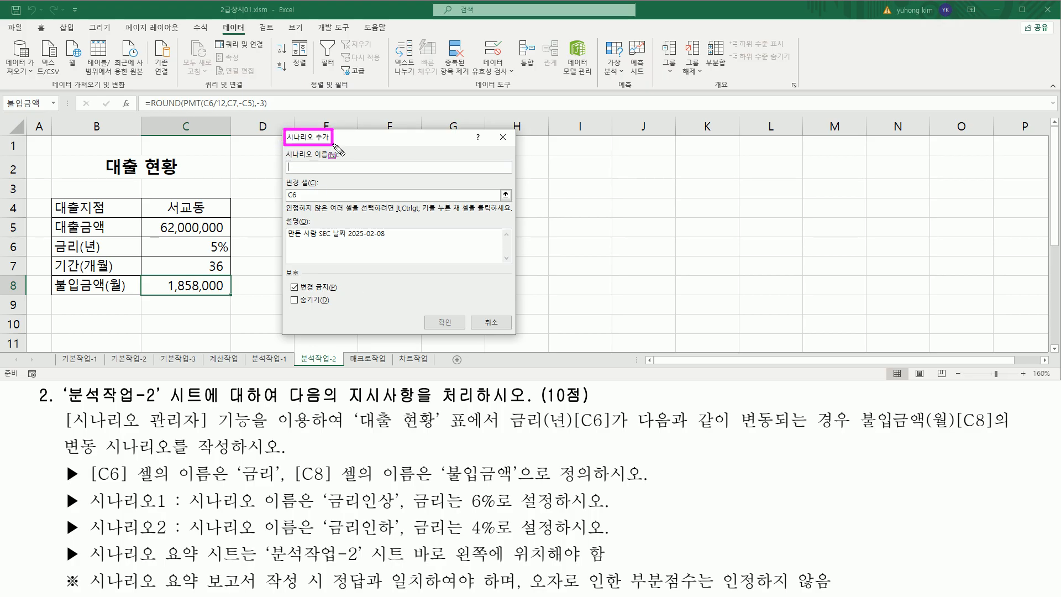
pyautogui.press('Escape')
pyautogui.write('ㄱ')
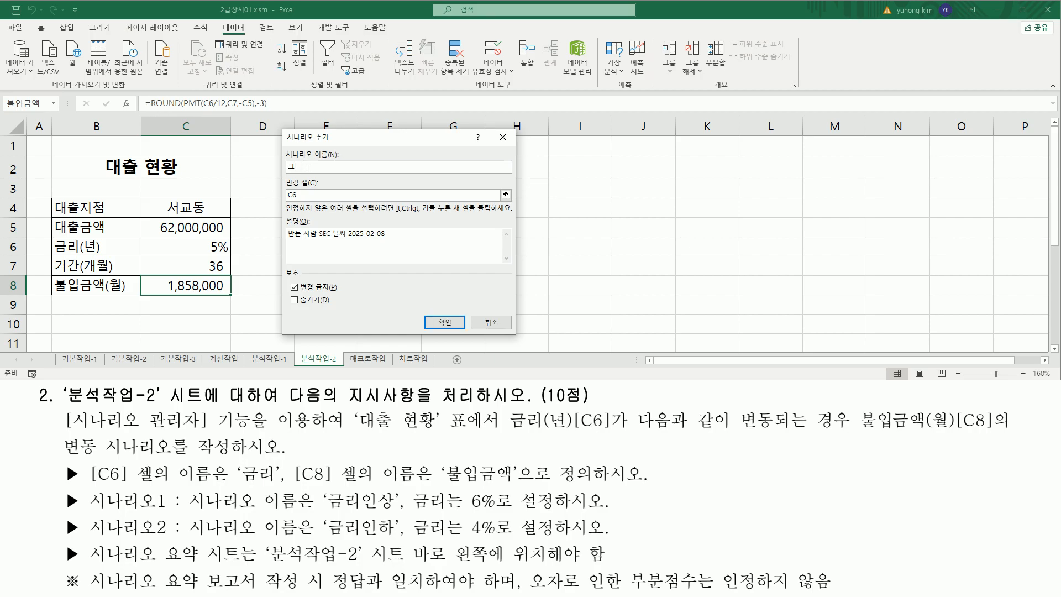
pyautogui.write('리인사ㅇ')
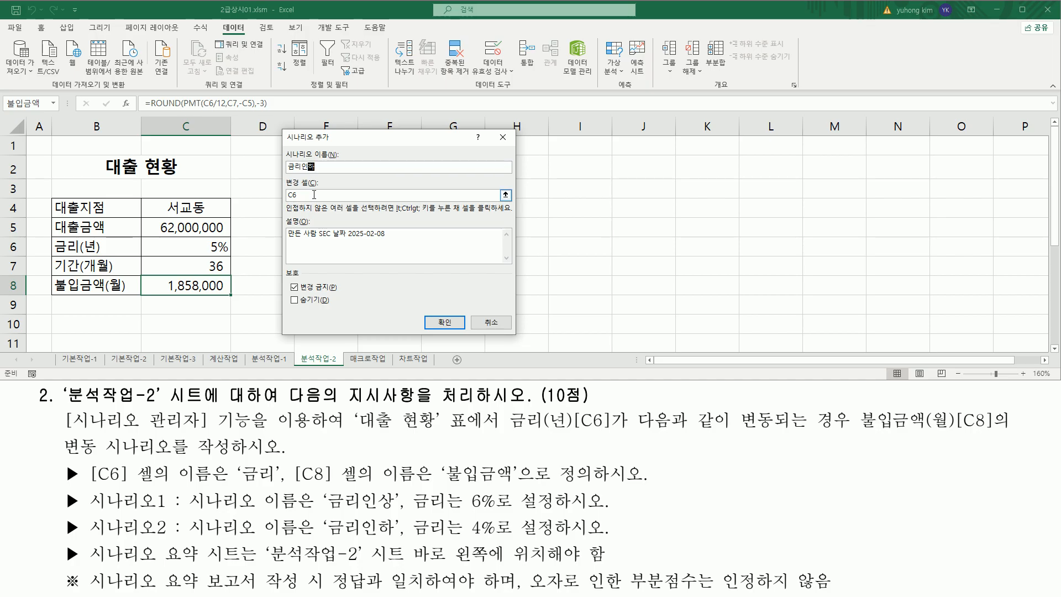
# Keep C6 as the changing cell of the 금리인하 scenario and proceed to its scenario values
pyautogui.click(314, 194)
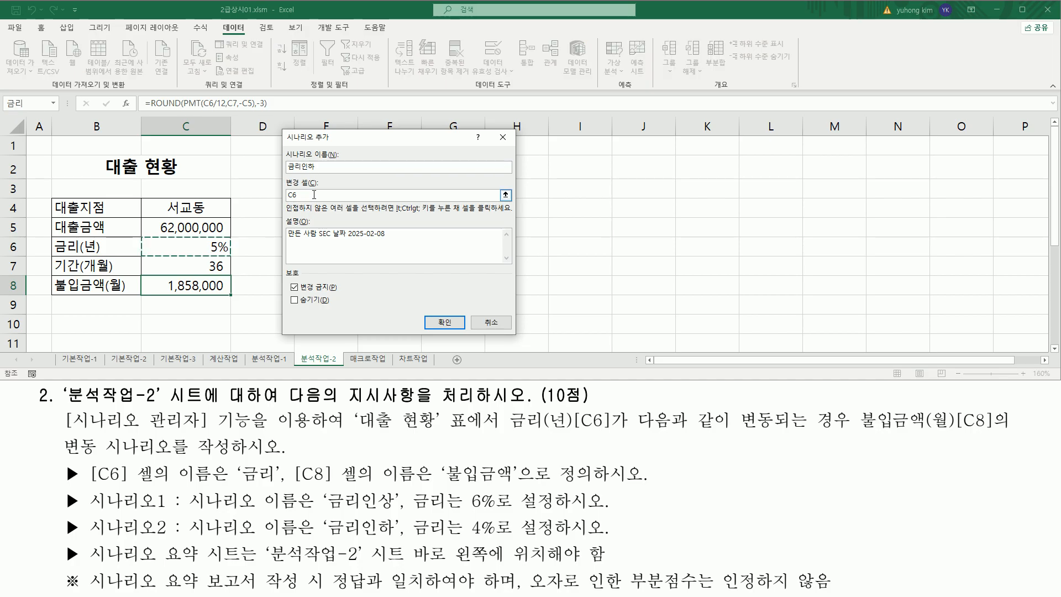
pyautogui.moveTo(294, 202)
pyautogui.mouseDown()
pyautogui.moveTo(327, 200)
pyautogui.moveTo(322, 177)
pyautogui.mouseUp()
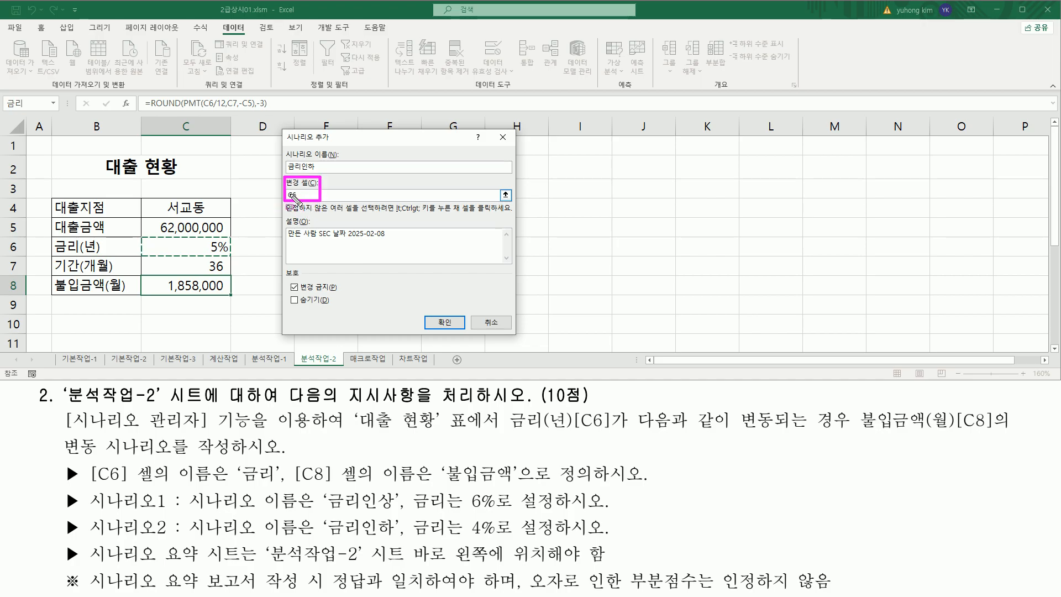
pyautogui.moveTo(140, 241); pyautogui.dragTo(235, 256)
pyautogui.moveTo(428, 308); pyautogui.dragTo(467, 335)
pyautogui.click(449, 326)
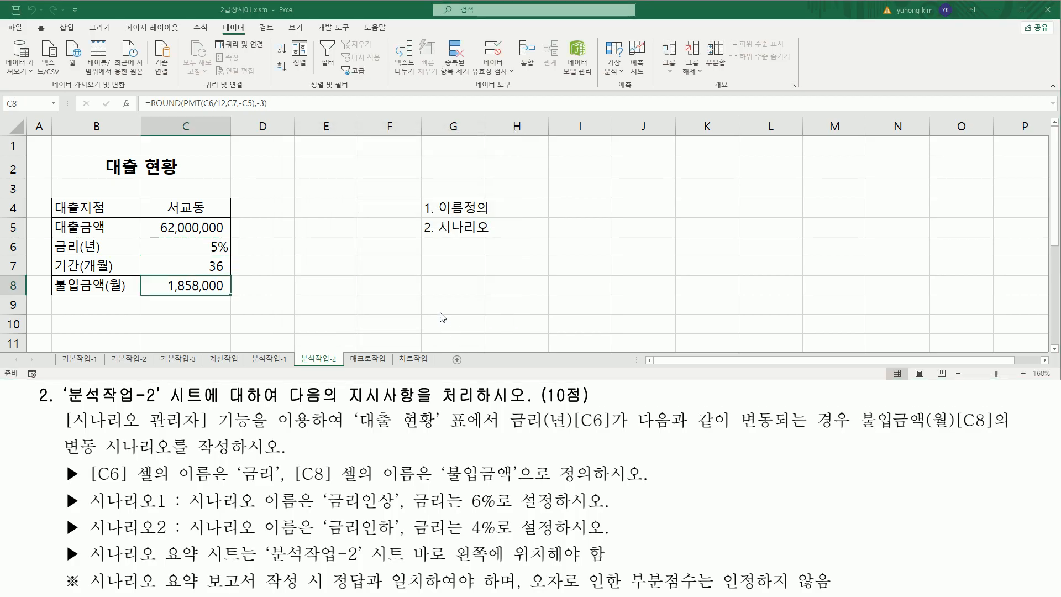
# Enter 4% as the 금리 value for the 금리인하 scenario and confirm it
pyautogui.moveTo(311, 191); pyautogui.dragTo(430, 248)
pyautogui.moveTo(326, 535); pyautogui.dragTo(391, 535)
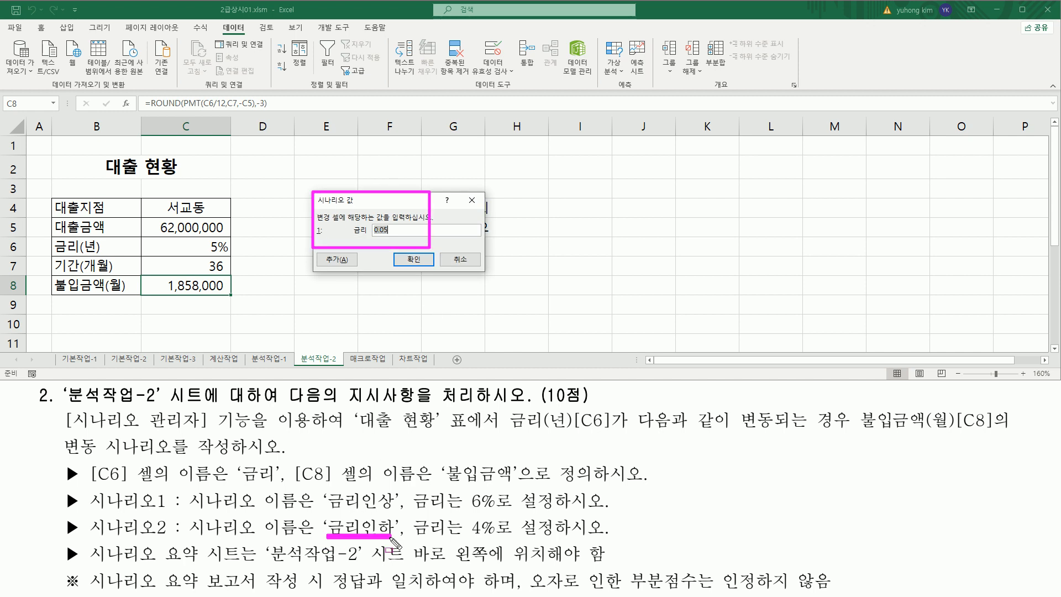
pyautogui.moveTo(468, 535); pyautogui.dragTo(507, 535)
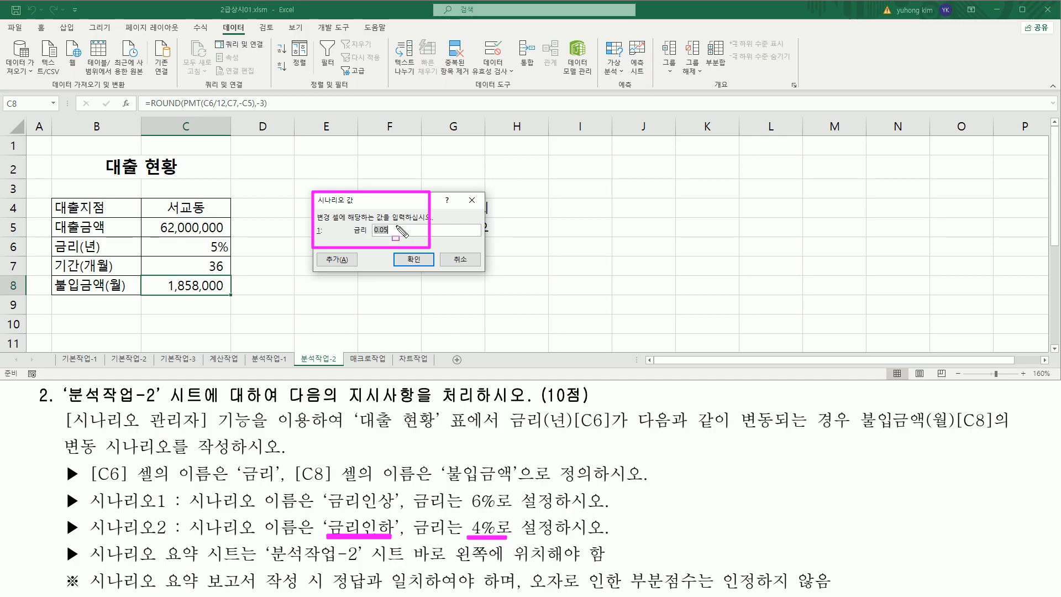
pyautogui.press('Escape')
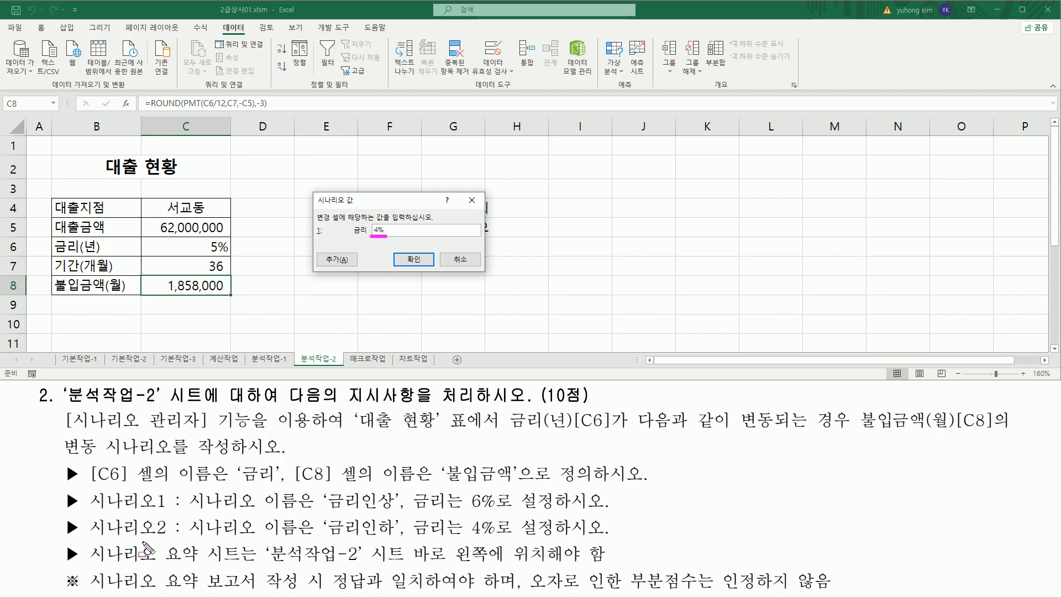
pyautogui.click(420, 258)
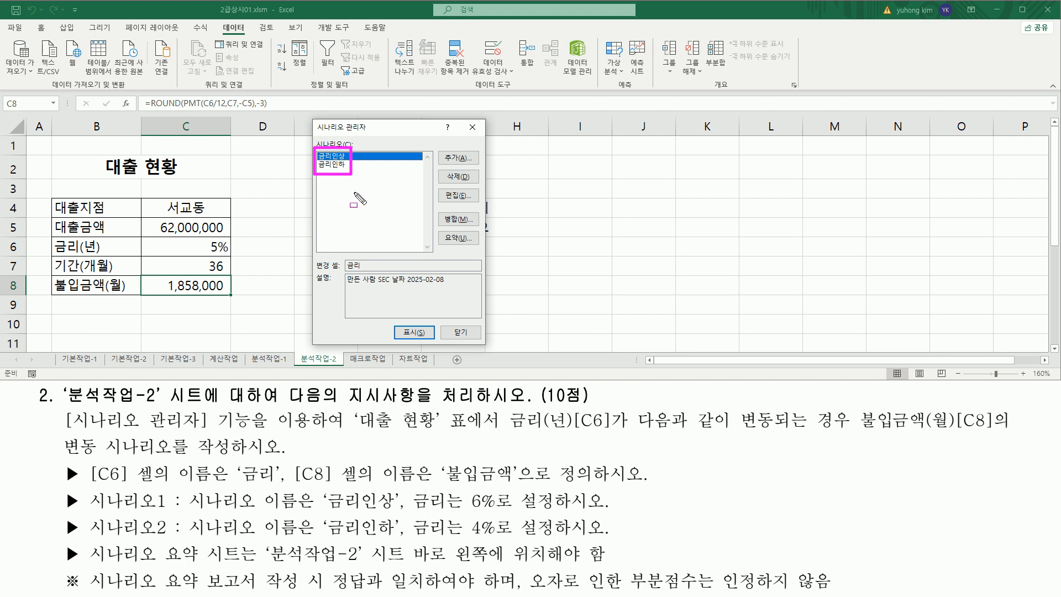
# Start a scenario summary from the Scenario Manager with 시나리오 요약 as the report type
pyautogui.moveTo(434, 229); pyautogui.dragTo(479, 247)
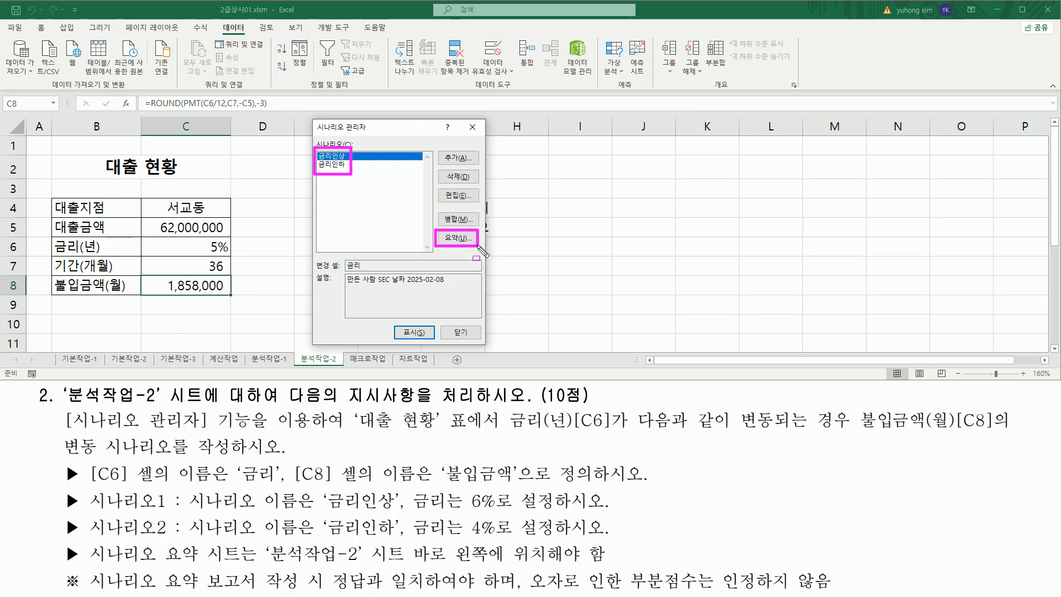
pyautogui.press('Escape')
pyautogui.click(452, 240)
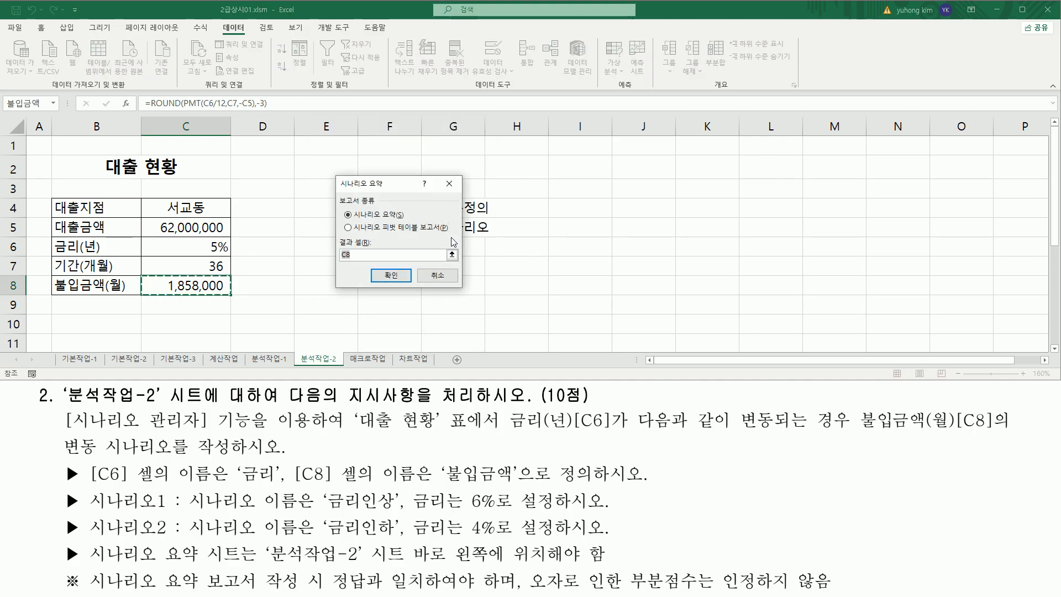
pyautogui.moveTo(340, 191)
pyautogui.mouseDown()
pyautogui.moveTo(388, 191)
pyautogui.moveTo(381, 206)
pyautogui.mouseUp()
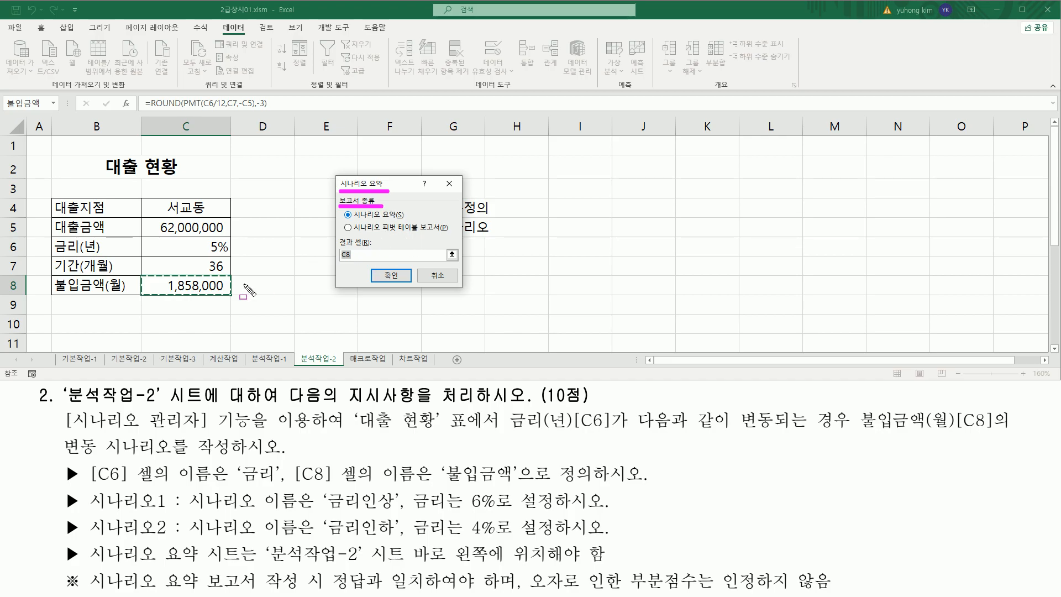
pyautogui.moveTo(384, 233); pyautogui.dragTo(452, 233)
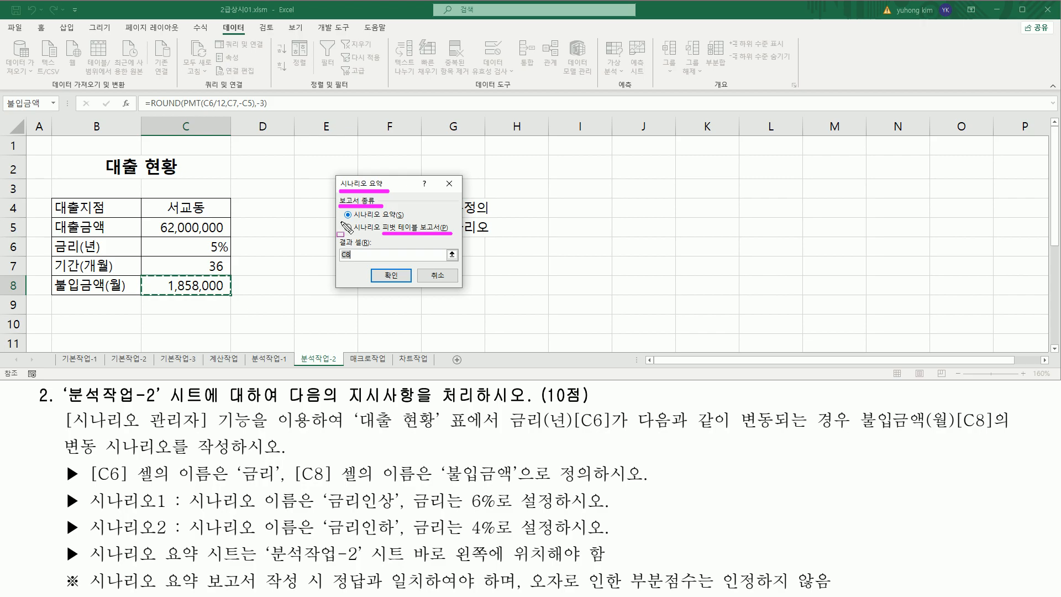
pyautogui.moveTo(340, 209); pyautogui.dragTo(412, 222)
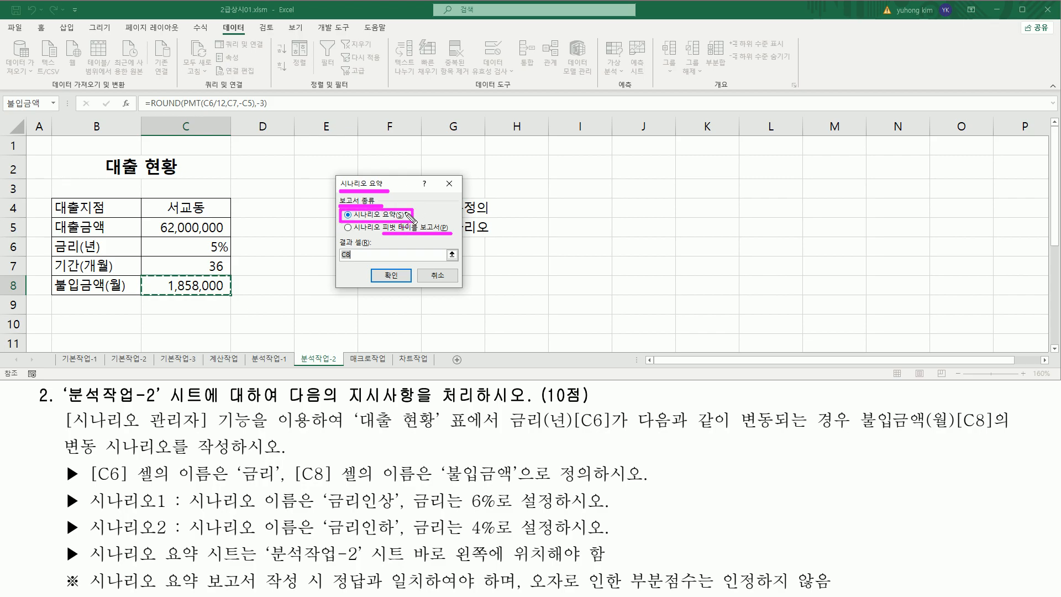
pyautogui.click(410, 217)
pyautogui.moveTo(339, 207); pyautogui.dragTo(420, 227)
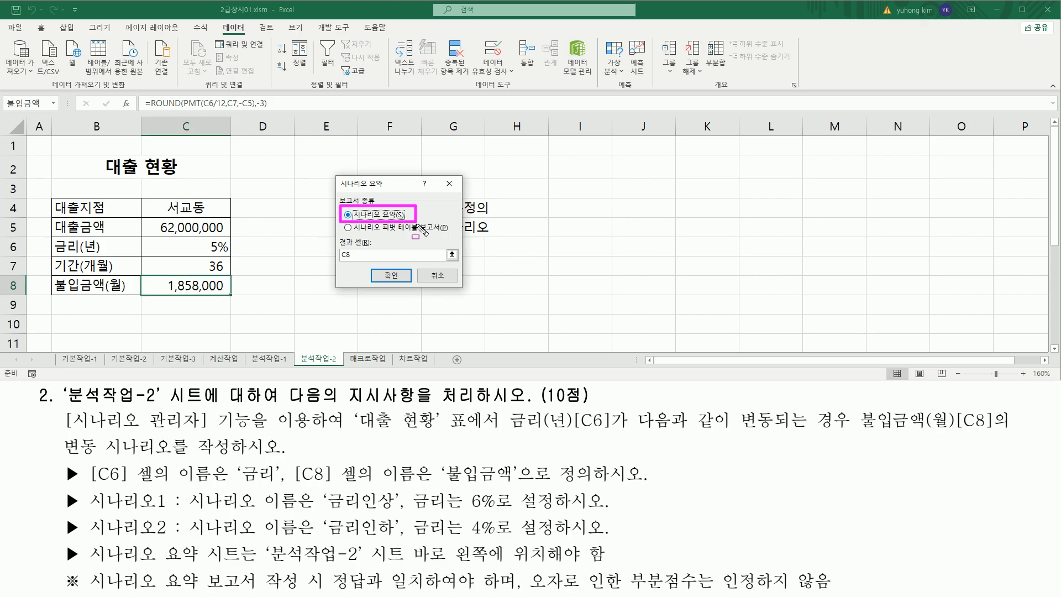
# Use C8 (불입금액) as the result cell and generate the scenario summary sheet
pyautogui.moveTo(203, 239); pyautogui.dragTo(230, 255)
pyautogui.moveTo(463, 485)
pyautogui.mouseDown()
pyautogui.moveTo(482, 532)
pyautogui.moveTo(504, 536)
pyautogui.mouseUp()
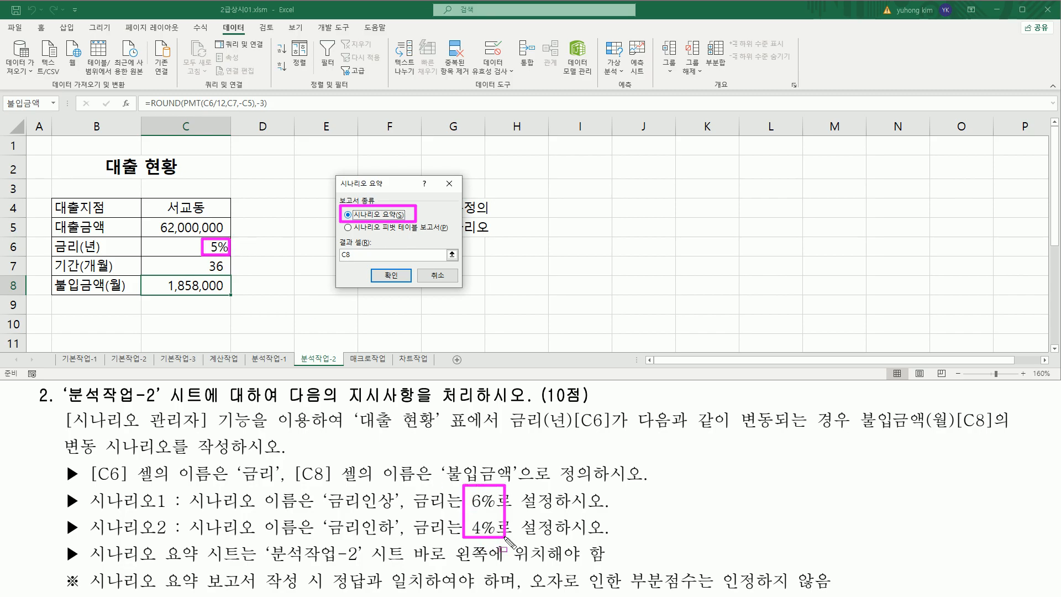
pyautogui.moveTo(854, 434); pyautogui.dragTo(996, 434)
pyautogui.moveTo(155, 276)
pyautogui.mouseDown()
pyautogui.moveTo(175, 295)
pyautogui.moveTo(224, 296)
pyautogui.mouseUp()
pyautogui.moveTo(337, 250)
pyautogui.mouseDown()
pyautogui.moveTo(353, 237)
pyautogui.moveTo(376, 258)
pyautogui.mouseUp()
pyautogui.moveTo(371, 269); pyautogui.dragTo(378, 271)
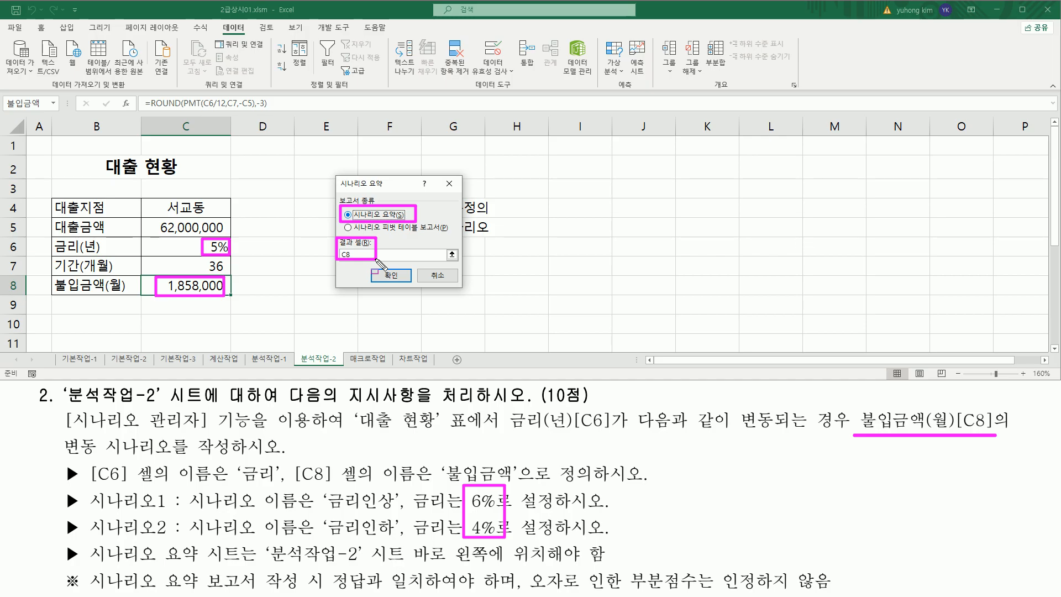
pyautogui.press('Escape')
pyautogui.click(175, 286)
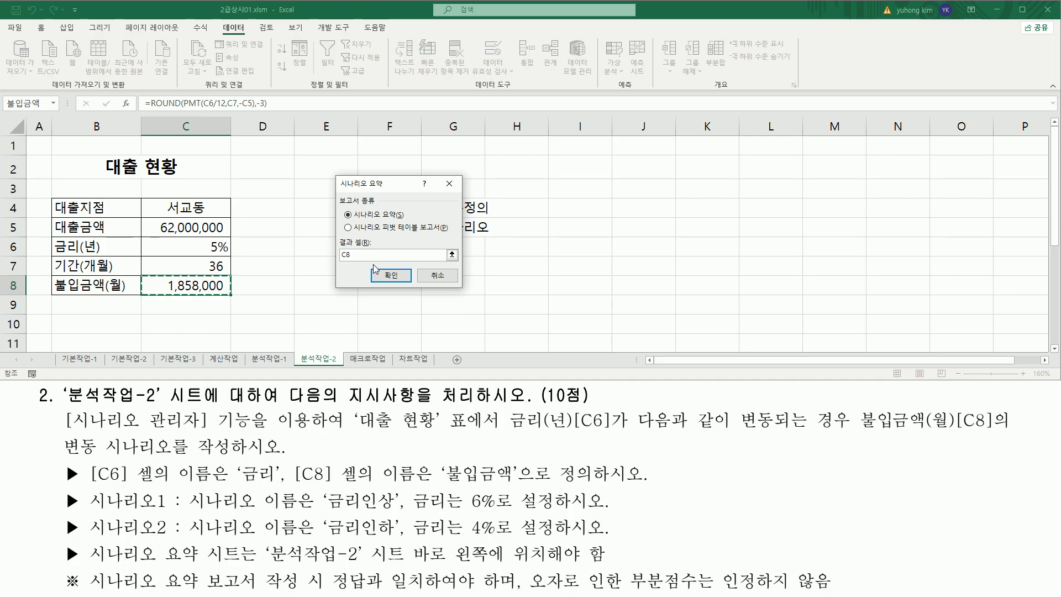
pyautogui.moveTo(375, 269); pyautogui.dragTo(407, 280)
pyautogui.press('Escape')
pyautogui.click(392, 276)
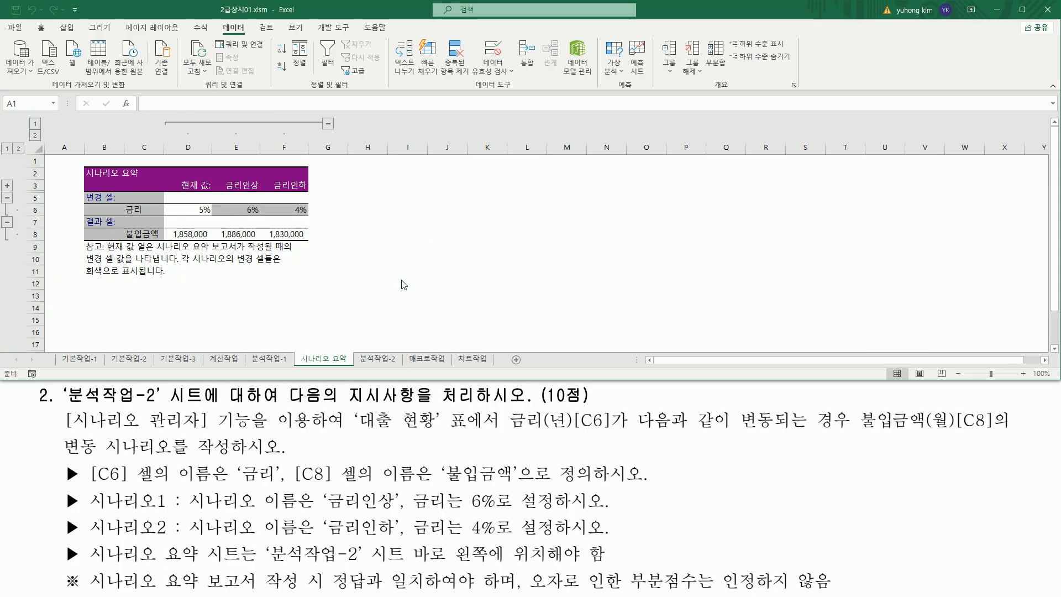
# Check the 시나리오 요약 sheet's position, cell names and scenario names against the task requirements
pyautogui.moveTo(352, 358)
pyautogui.mouseDown()
pyautogui.moveTo(381, 369)
pyautogui.moveTo(405, 359)
pyautogui.moveTo(337, 354)
pyautogui.moveTo(294, 368)
pyautogui.moveTo(351, 366)
pyautogui.moveTo(321, 349)
pyautogui.moveTo(321, 384)
pyautogui.moveTo(69, 546)
pyautogui.moveTo(78, 569)
pyautogui.moveTo(365, 563)
pyautogui.moveTo(406, 573)
pyautogui.moveTo(409, 542)
pyautogui.moveTo(580, 572)
pyautogui.moveTo(606, 544)
pyautogui.moveTo(442, 347)
pyautogui.moveTo(342, 353)
pyautogui.moveTo(332, 366)
pyautogui.mouseUp()
pyautogui.moveTo(205, 550); pyautogui.dragTo(293, 283)
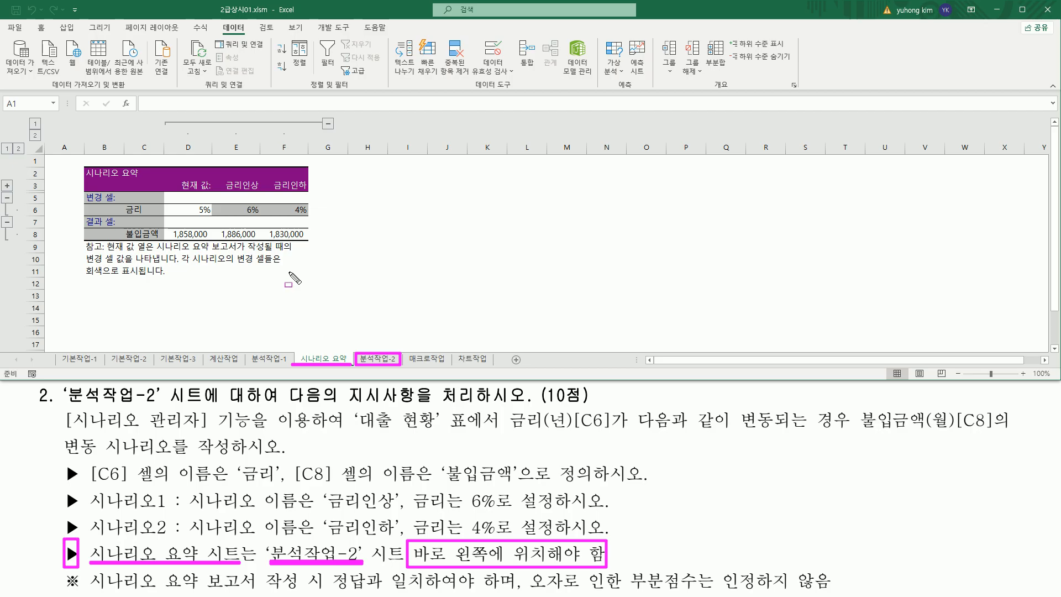
pyautogui.moveTo(82, 161); pyautogui.dragTo(346, 285)
pyautogui.press('Escape')
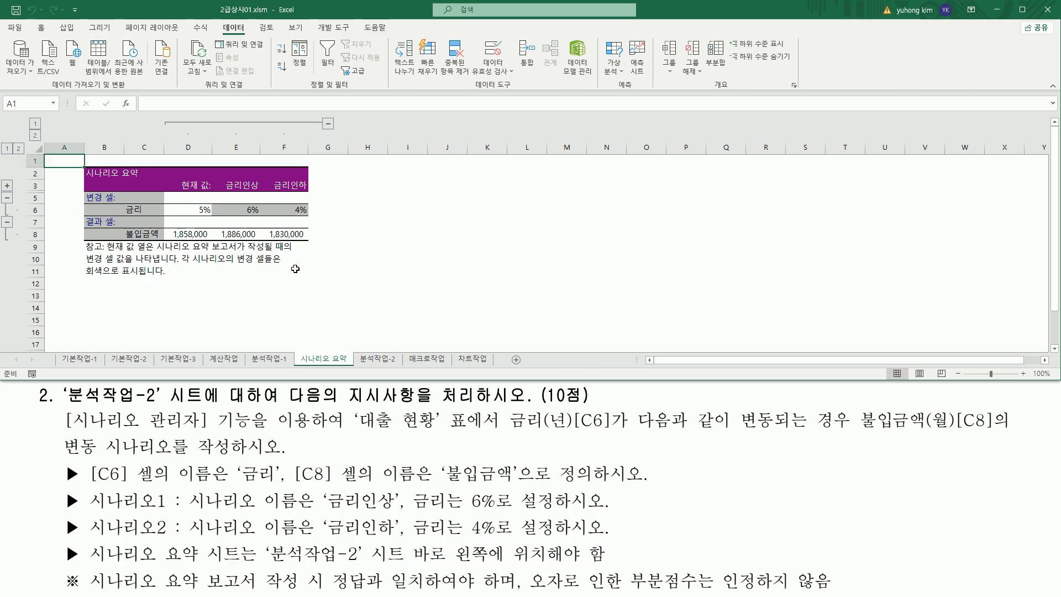
pyautogui.keyDown('ctrl'); pyautogui.scroll(4, 281, 268); pyautogui.keyUp('ctrl')
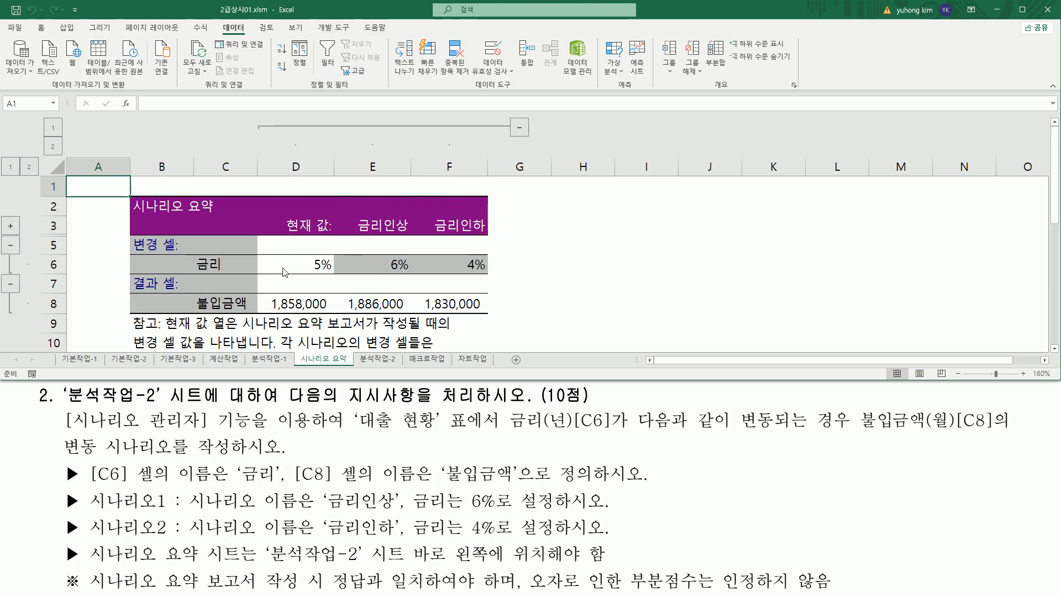
pyautogui.moveTo(190, 253)
pyautogui.mouseDown()
pyautogui.moveTo(235, 272)
pyautogui.moveTo(250, 314)
pyautogui.mouseUp()
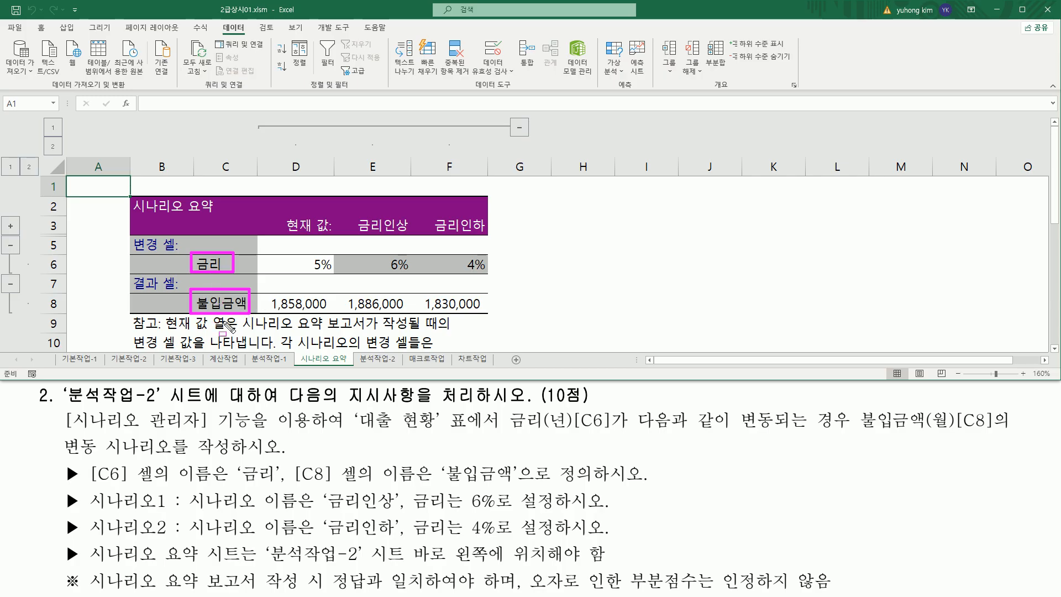
pyautogui.moveTo(92, 485); pyautogui.dragTo(533, 485)
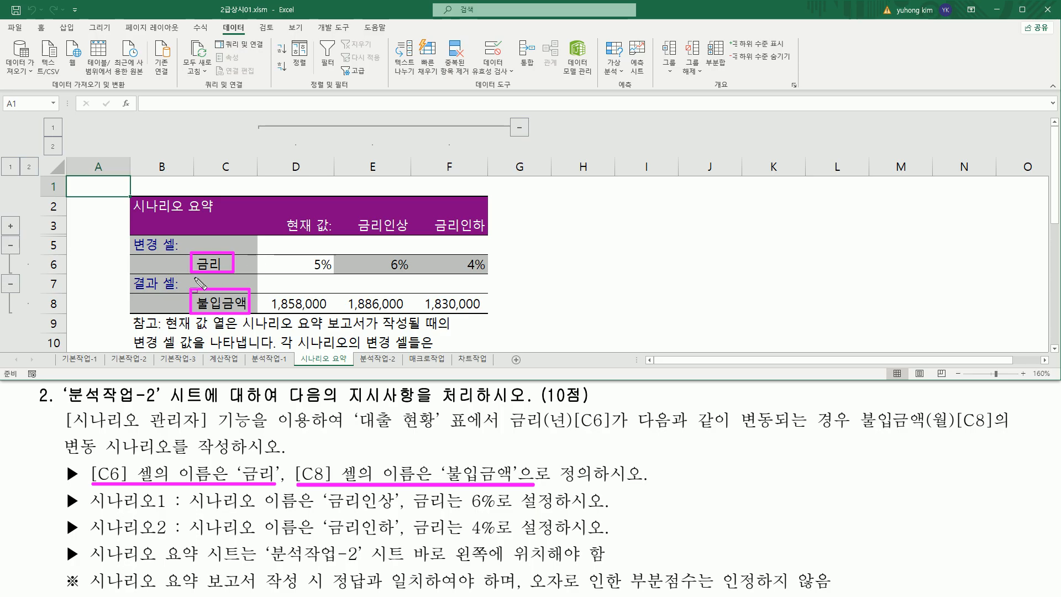
pyautogui.moveTo(192, 318); pyautogui.dragTo(252, 320)
pyautogui.moveTo(300, 351); pyautogui.dragTo(349, 366)
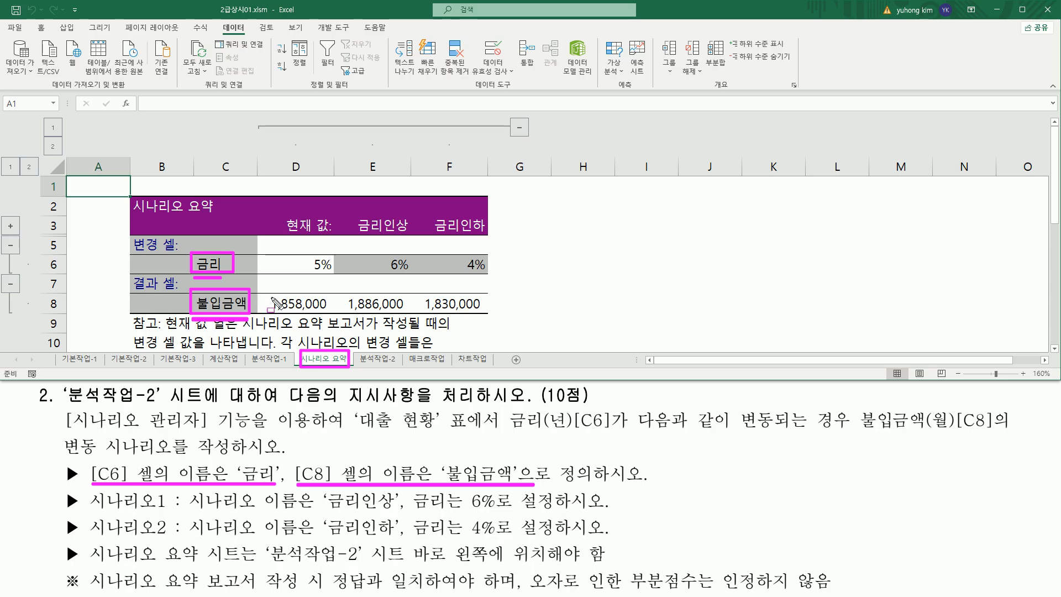
pyautogui.moveTo(353, 213)
pyautogui.mouseDown()
pyautogui.moveTo(387, 237)
pyautogui.moveTo(489, 221)
pyautogui.moveTo(489, 239)
pyautogui.moveTo(476, 233)
pyautogui.mouseUp()
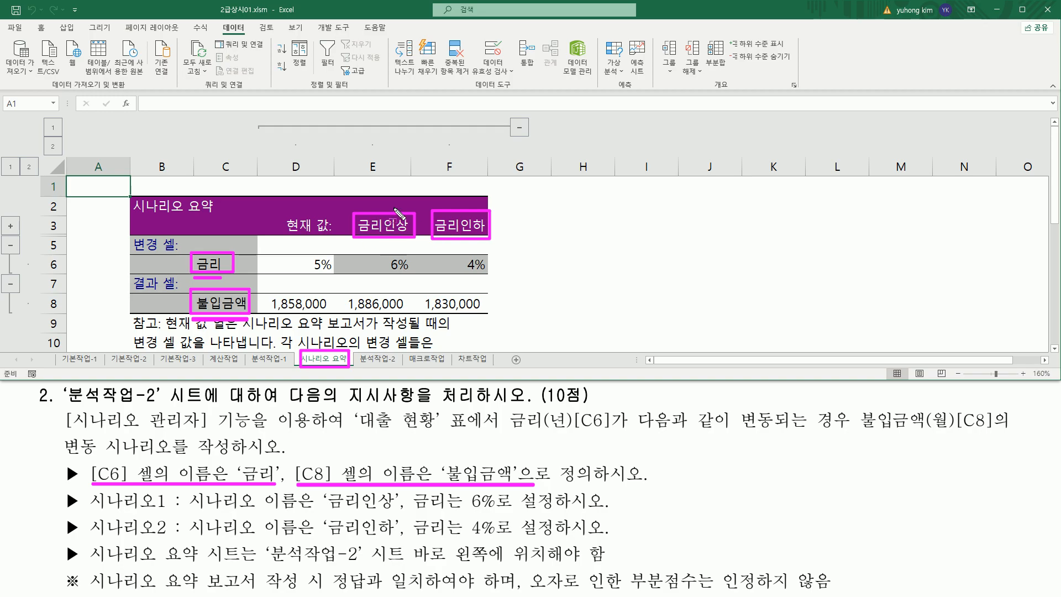
pyautogui.moveTo(323, 510); pyautogui.dragTo(395, 510)
pyautogui.moveTo(327, 539); pyautogui.dragTo(399, 539)
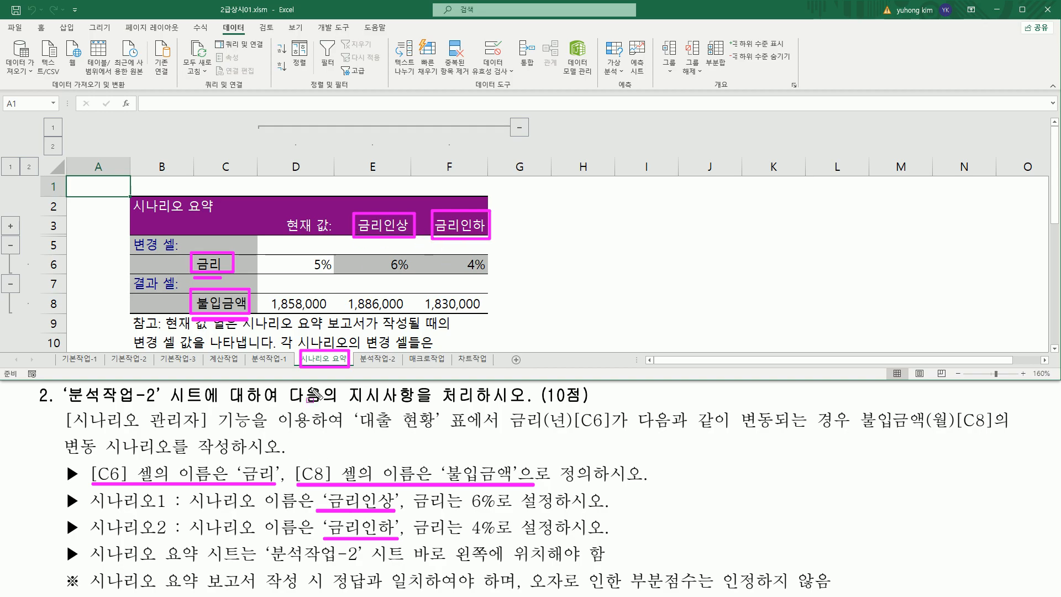
pyautogui.moveTo(292, 343); pyautogui.dragTo(355, 374)
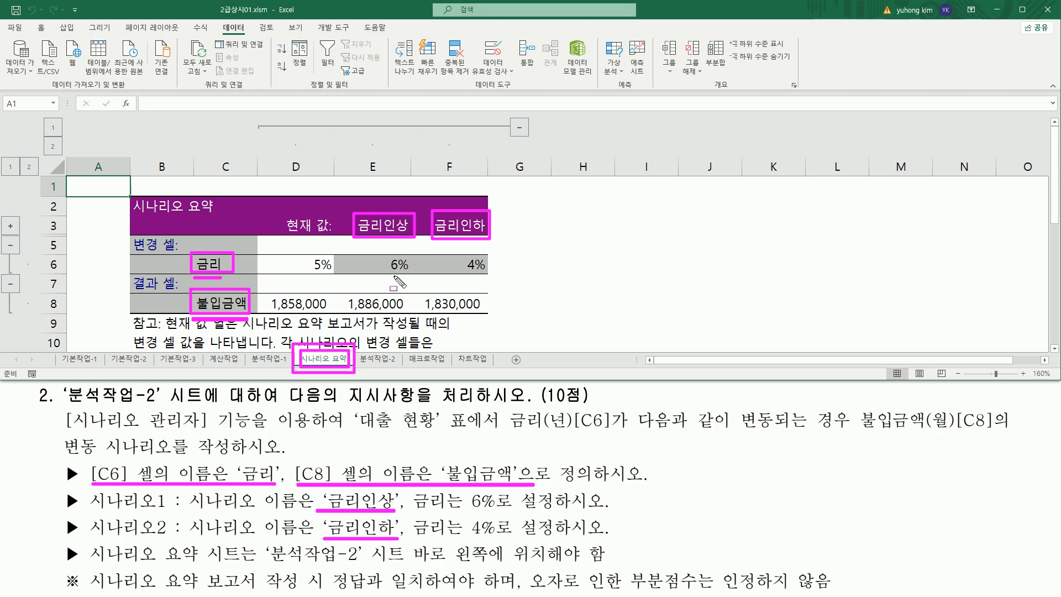
pyautogui.press('e')
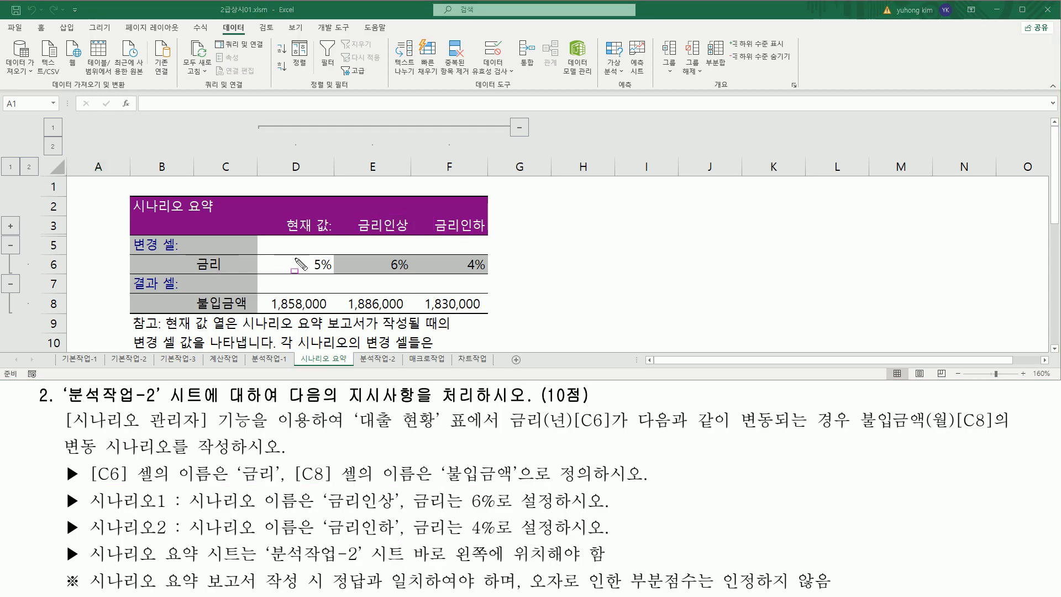
# Compare the 금리 and 불입금액 values across the current, 금리인상 and 금리인하 columns of the scenario summary
pyautogui.moveTo(288, 255); pyautogui.dragTo(338, 274)
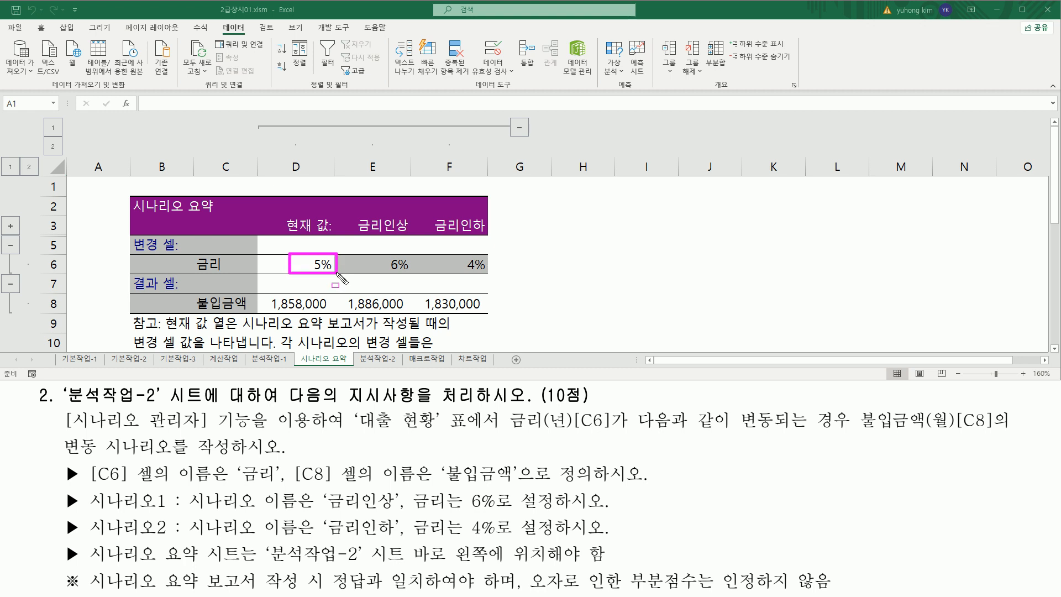
pyautogui.moveTo(268, 294); pyautogui.dragTo(330, 313)
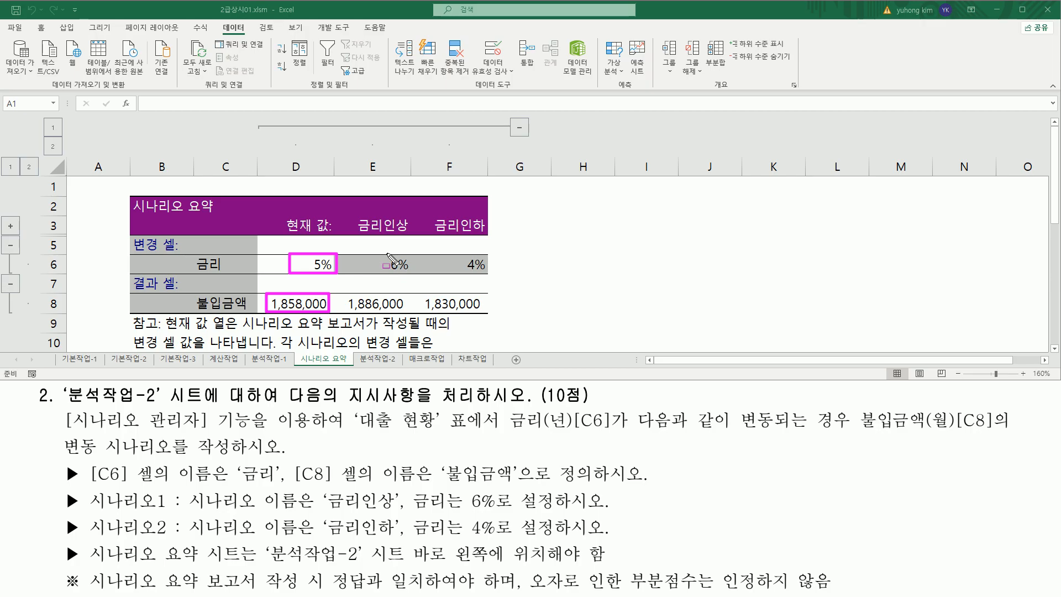
pyautogui.moveTo(383, 252); pyautogui.dragTo(413, 275)
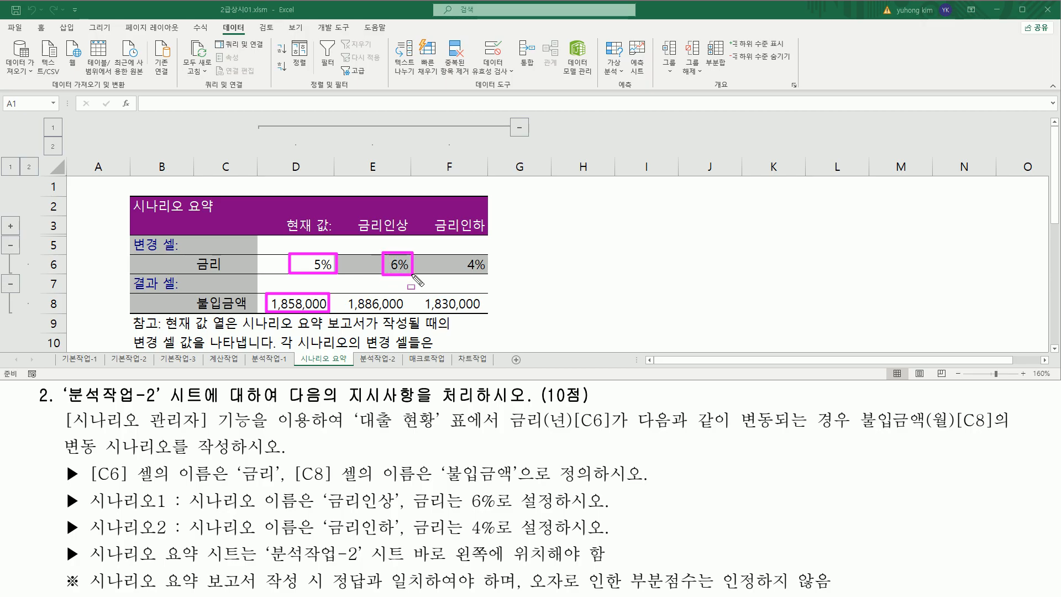
pyautogui.moveTo(347, 294)
pyautogui.mouseDown()
pyautogui.moveTo(358, 308)
pyautogui.moveTo(407, 314)
pyautogui.mouseUp()
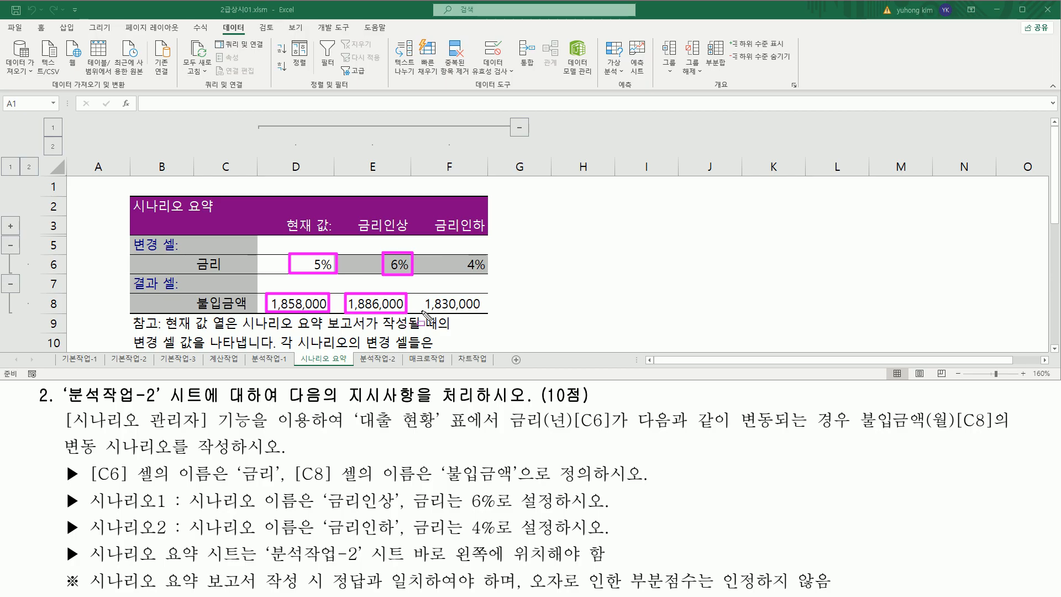
pyautogui.moveTo(461, 257); pyautogui.dragTo(493, 275)
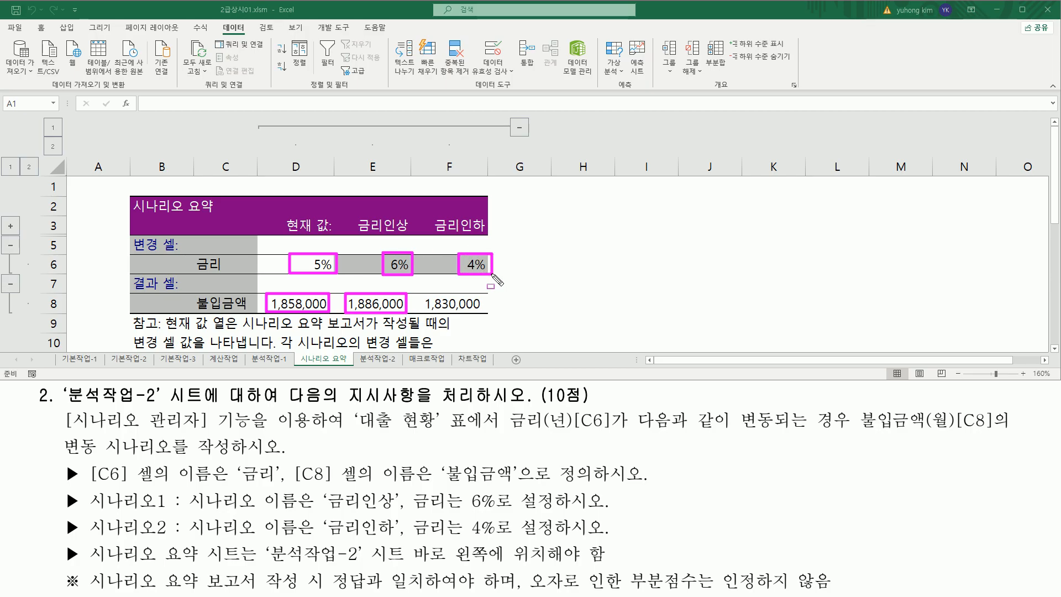
pyautogui.moveTo(418, 292); pyautogui.dragTo(488, 314)
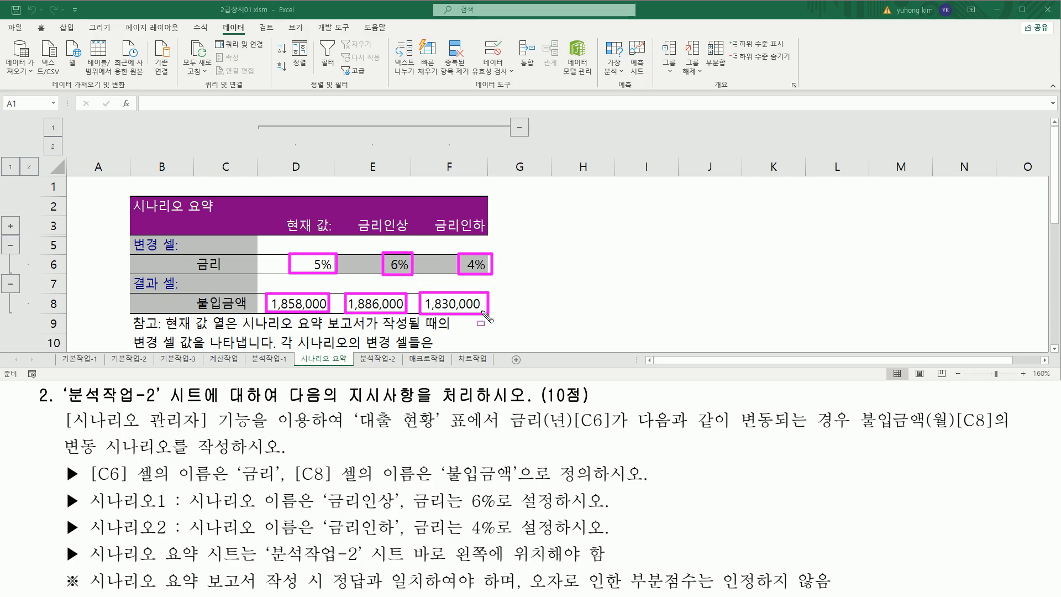
pyautogui.press('Escape')
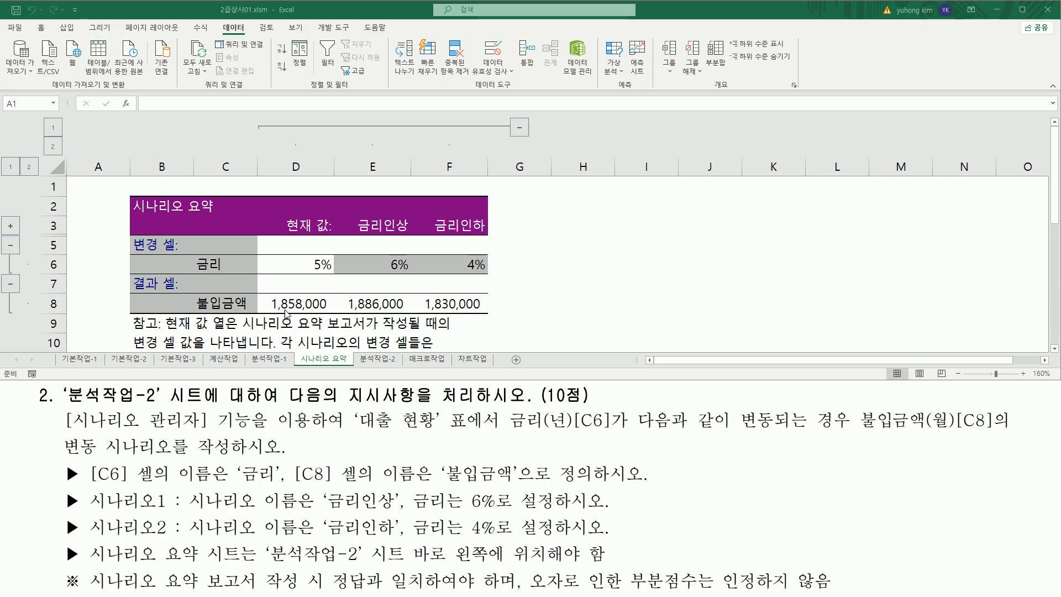
# Review the task's note on matching the answer exactly and on typos, along with the points assigned to the task
pyautogui.hotkey('ctrl', '2')
pyautogui.moveTo(61, 567)
pyautogui.mouseDown()
pyautogui.moveTo(81, 594)
pyautogui.moveTo(577, 592)
pyautogui.mouseUp()
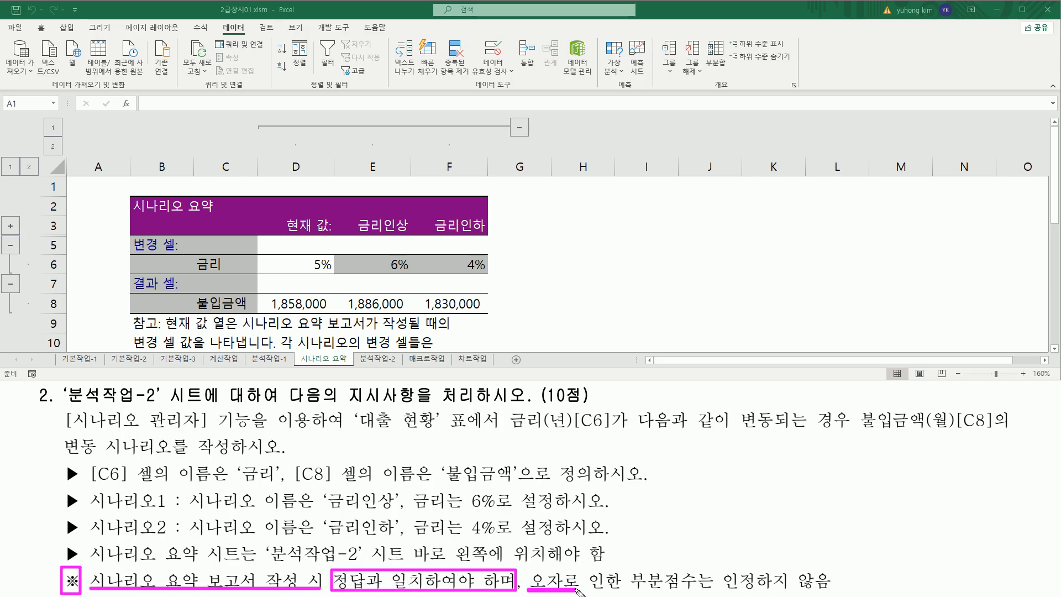
pyautogui.moveTo(577, 592); pyautogui.dragTo(839, 592)
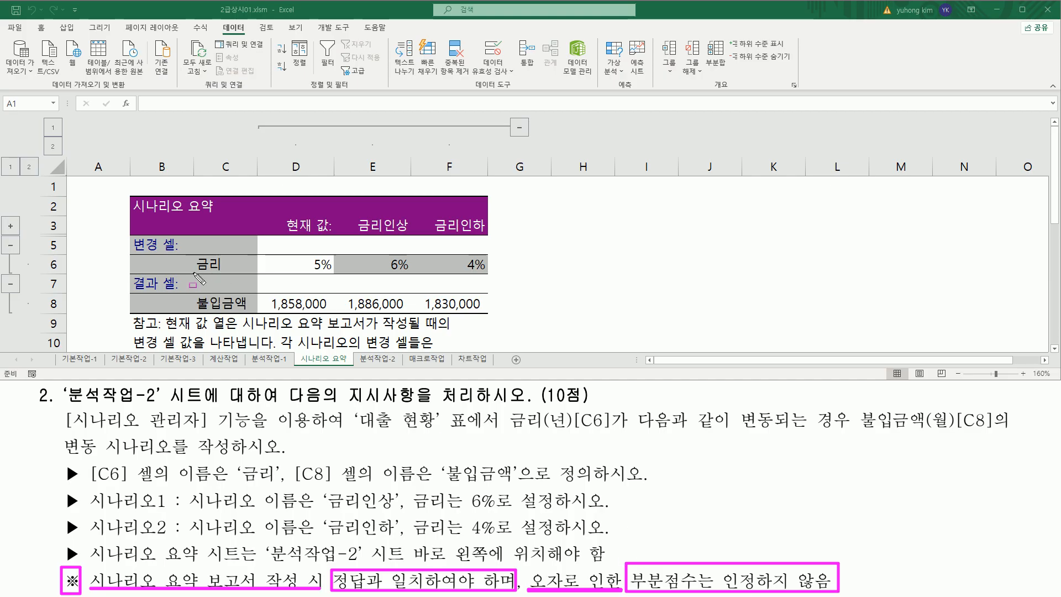
pyautogui.moveTo(196, 271); pyautogui.dragTo(221, 271)
pyautogui.moveTo(537, 405)
pyautogui.mouseDown()
pyautogui.moveTo(584, 406)
pyautogui.moveTo(595, 390)
pyautogui.mouseUp()
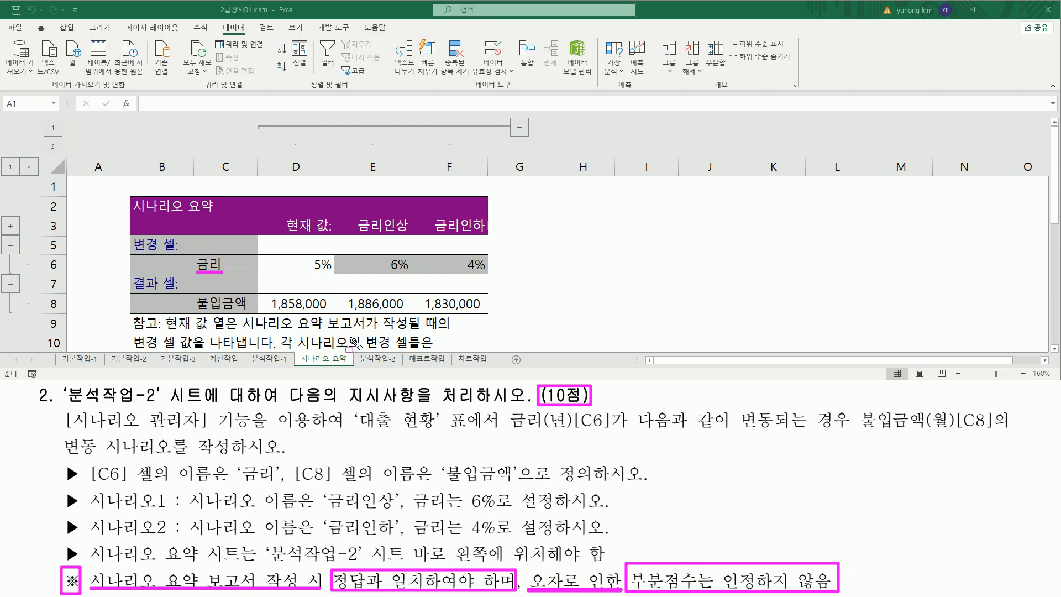
pyautogui.press('e')
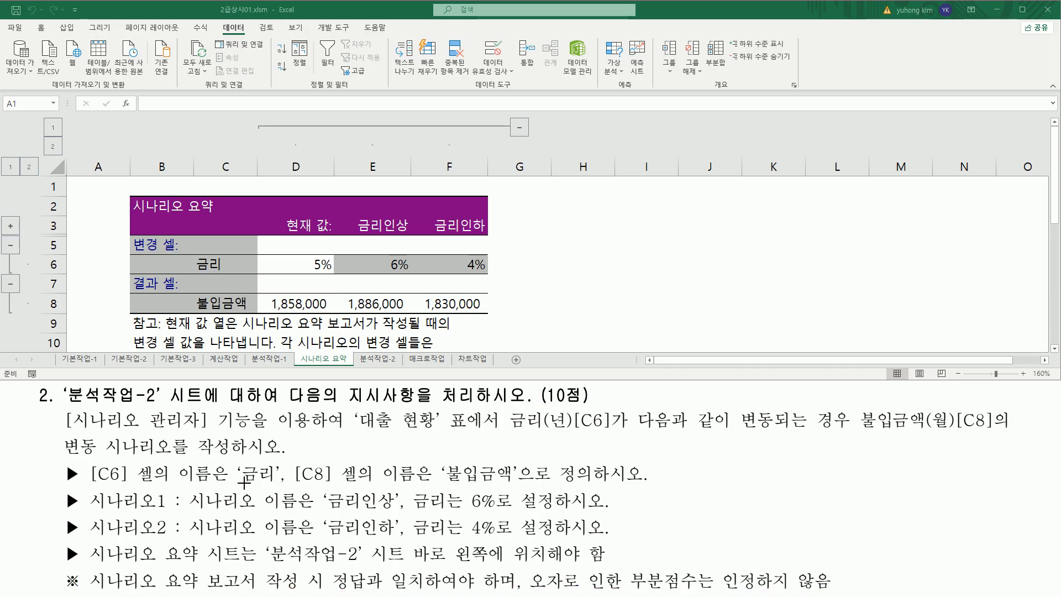
# Check the spelling of the cell names and scenario names in the summary against those given in the task text
pyautogui.moveTo(242, 482); pyautogui.dragTo(267, 482)
pyautogui.moveTo(446, 483); pyautogui.dragTo(508, 483)
pyautogui.moveTo(330, 506); pyautogui.dragTo(391, 507)
pyautogui.moveTo(331, 536); pyautogui.dragTo(391, 536)
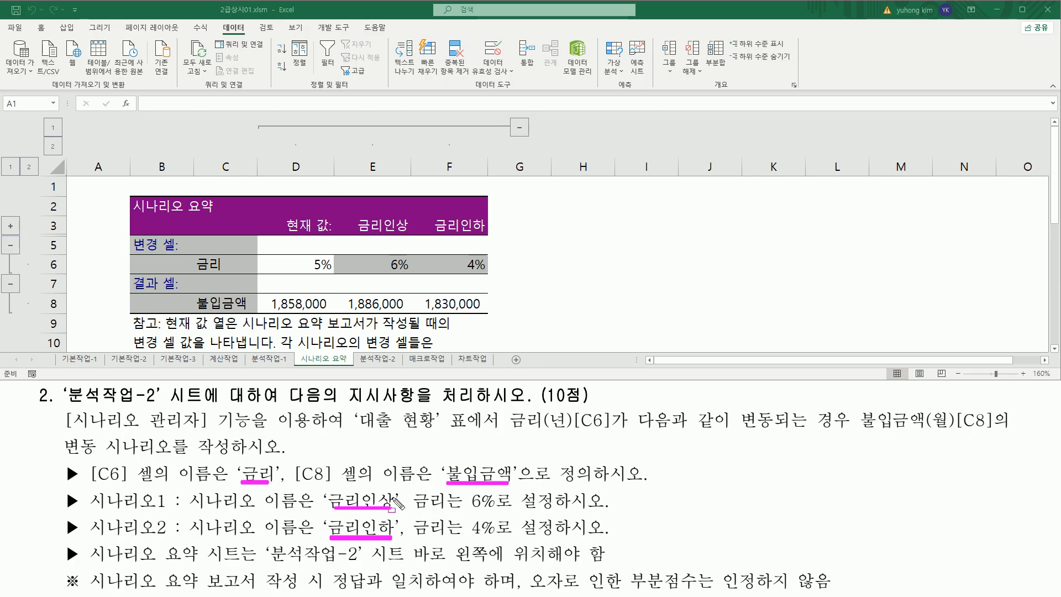
pyautogui.moveTo(195, 255)
pyautogui.mouseDown()
pyautogui.moveTo(230, 275)
pyautogui.moveTo(210, 304)
pyautogui.moveTo(253, 312)
pyautogui.mouseUp()
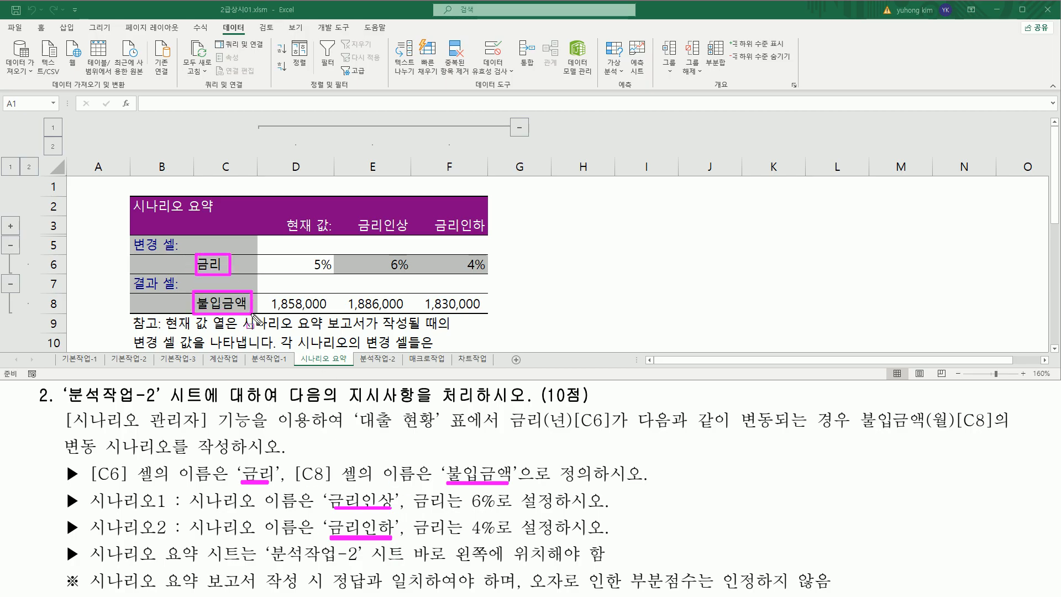
pyautogui.moveTo(352, 214)
pyautogui.mouseDown()
pyautogui.moveTo(386, 235)
pyautogui.moveTo(490, 236)
pyautogui.mouseUp()
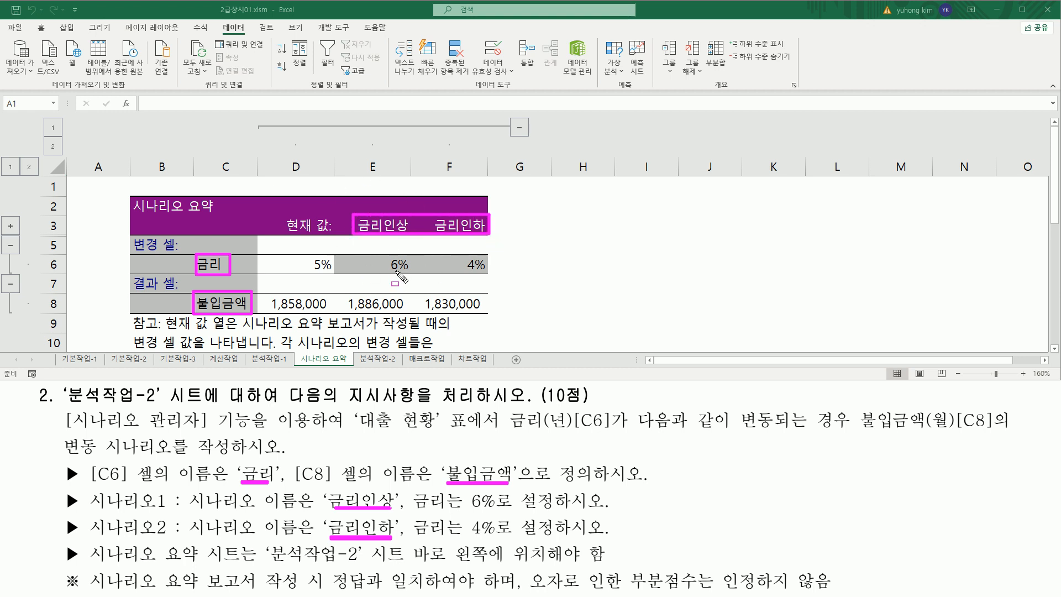
pyautogui.press('Escape')
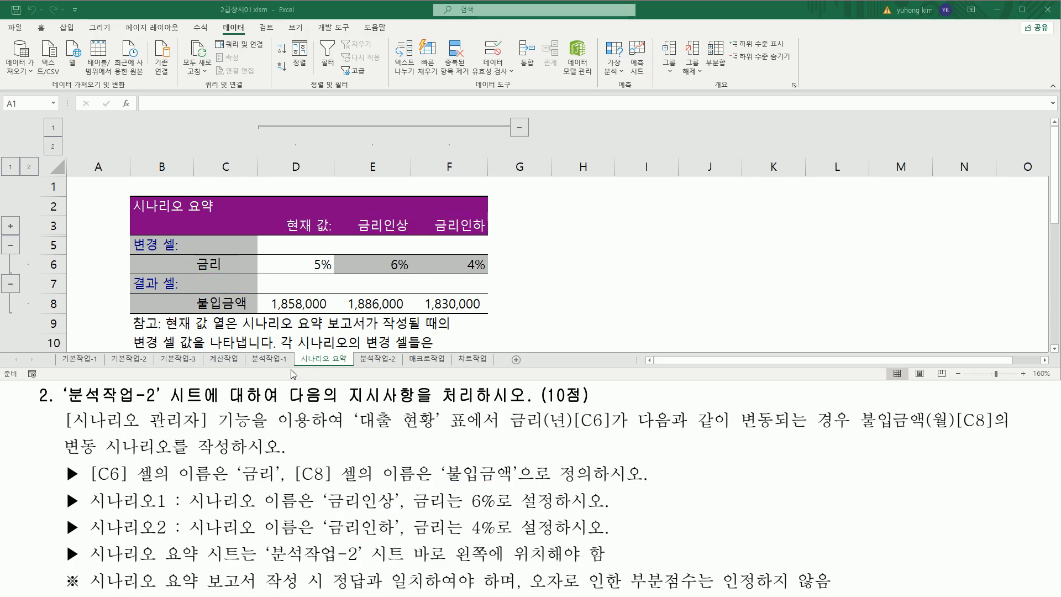